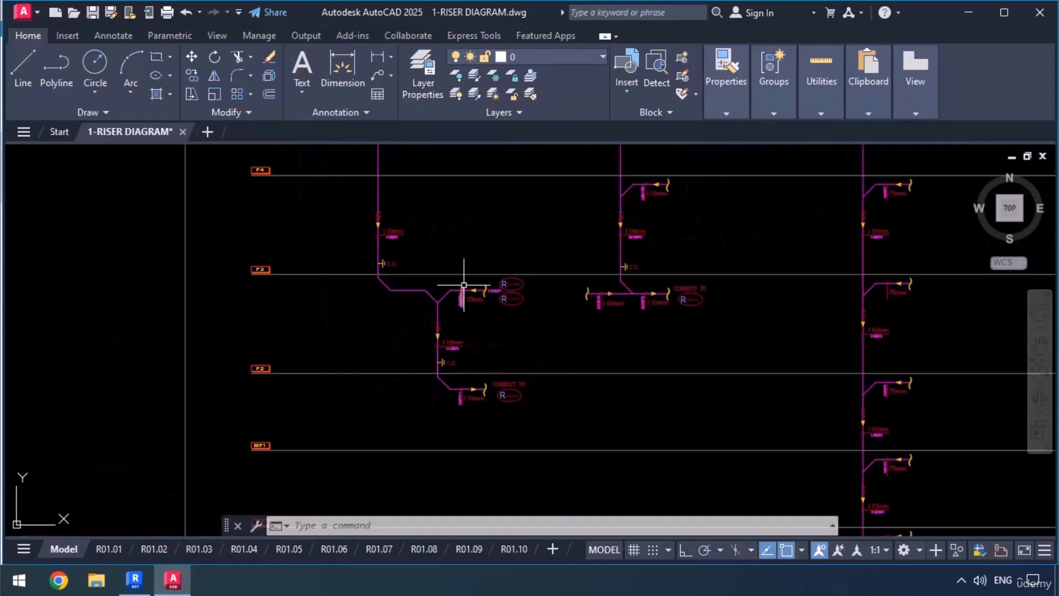
Step: Switch to Revit and open Section 5 from its marker near riser SW-01 on the 3rd floor plan
{"action": "left_click", "coordinate": [969, 12]}
{"action": "middle_click_drag", "start_coordinate": [576, 339], "coordinate": [536, 349]}
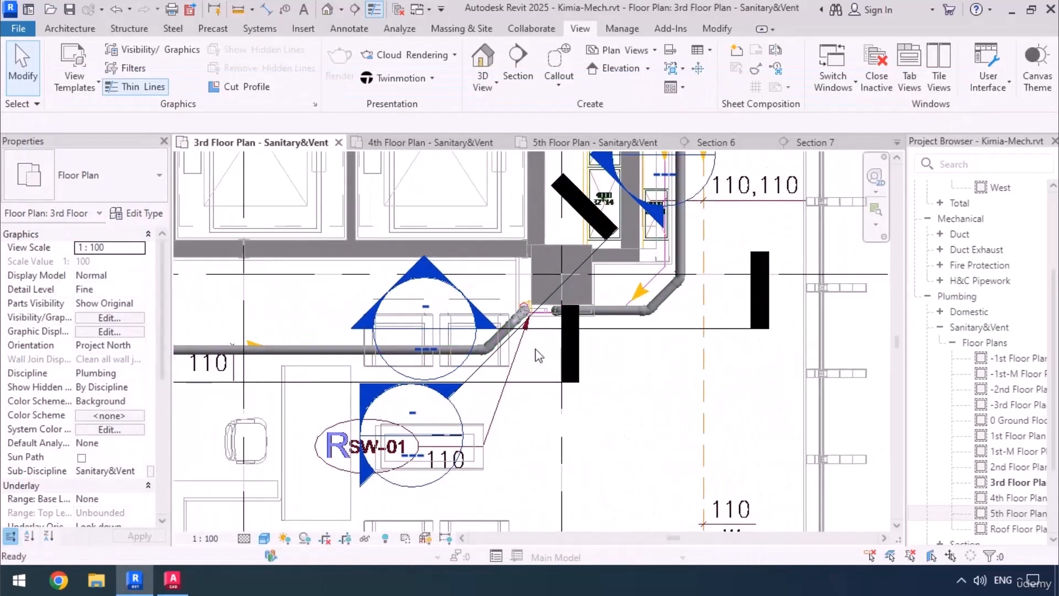
{"action": "double_click", "coordinate": [401, 413]}
{"action": "scroll", "coordinate": [567, 248], "scroll_direction": "up", "scroll_amount": 4}
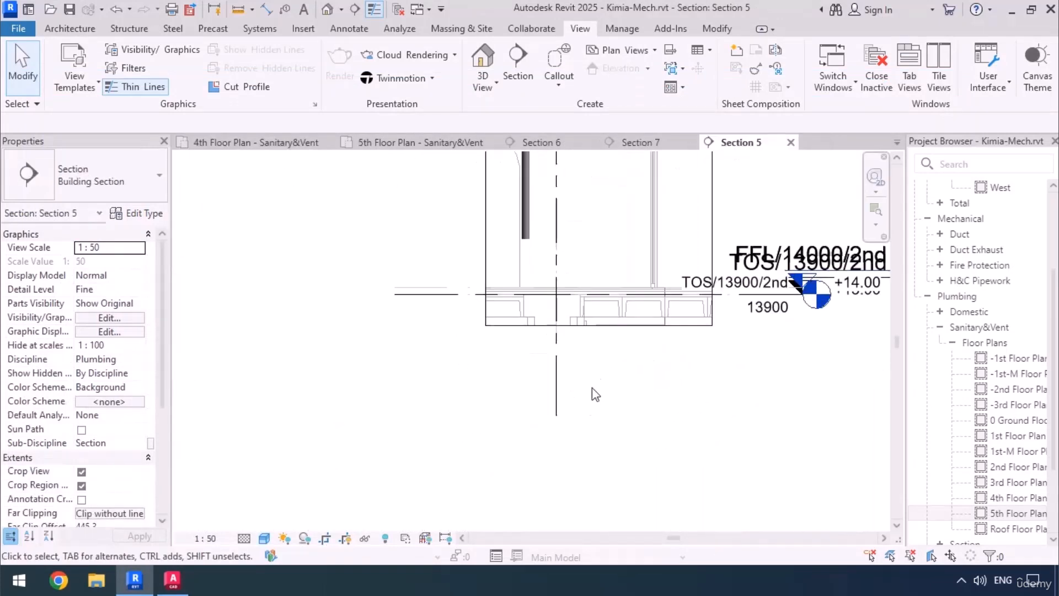
Step: Extend the section's crop region downward and lengthen the vertical 110 mm pipe below the 2nd floor slab to elevation -5526.5
{"action": "left_click", "coordinate": [597, 325]}
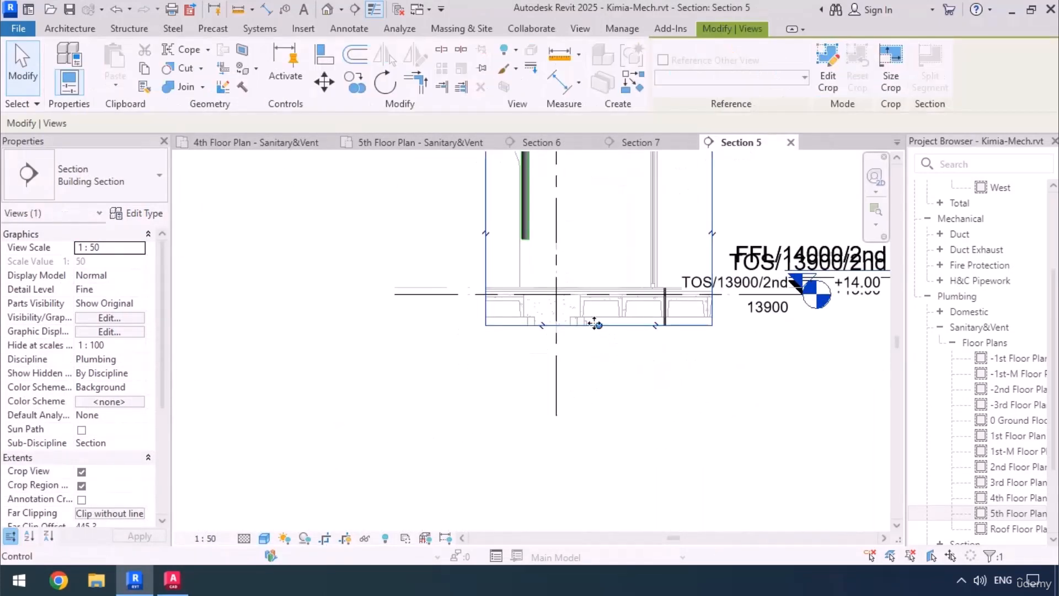
{"action": "left_click", "coordinate": [526, 234]}
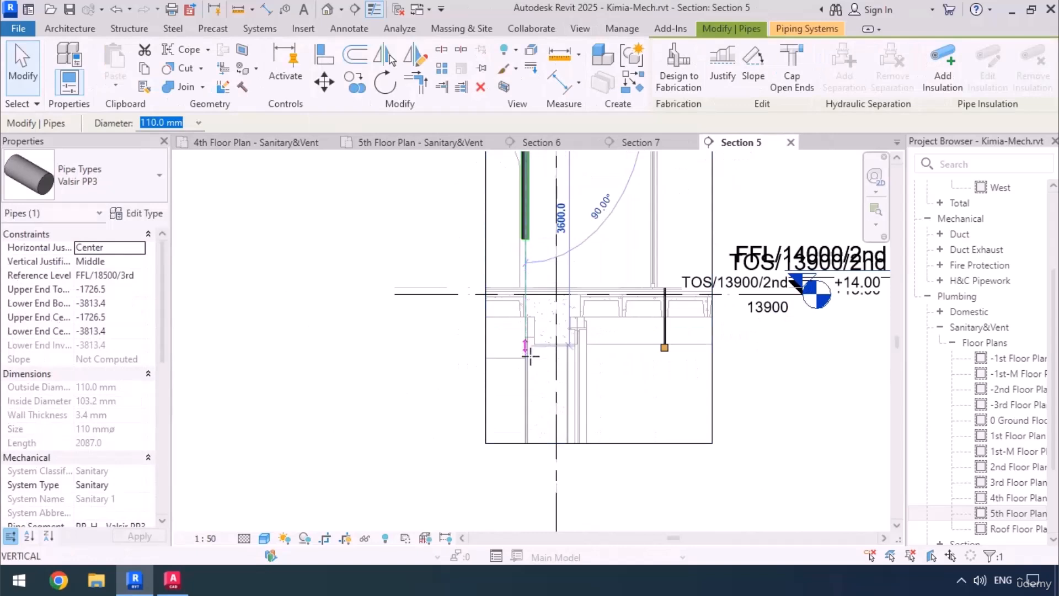
{"action": "left_click_drag", "start_coordinate": [530, 356], "coordinate": [527, 359]}
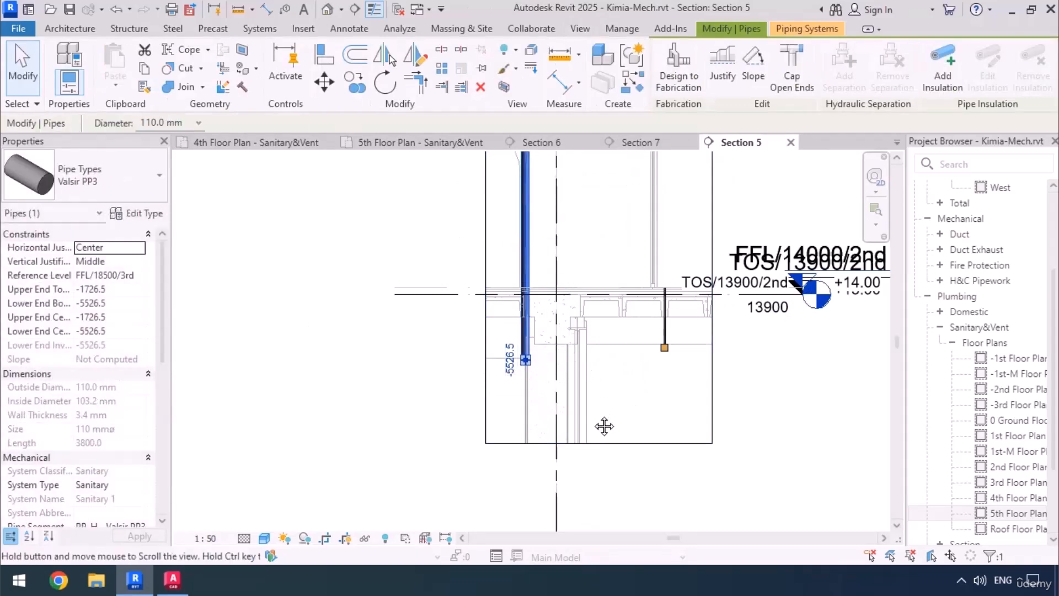
{"action": "middle_click_drag", "start_coordinate": [604, 426], "coordinate": [511, 429]}
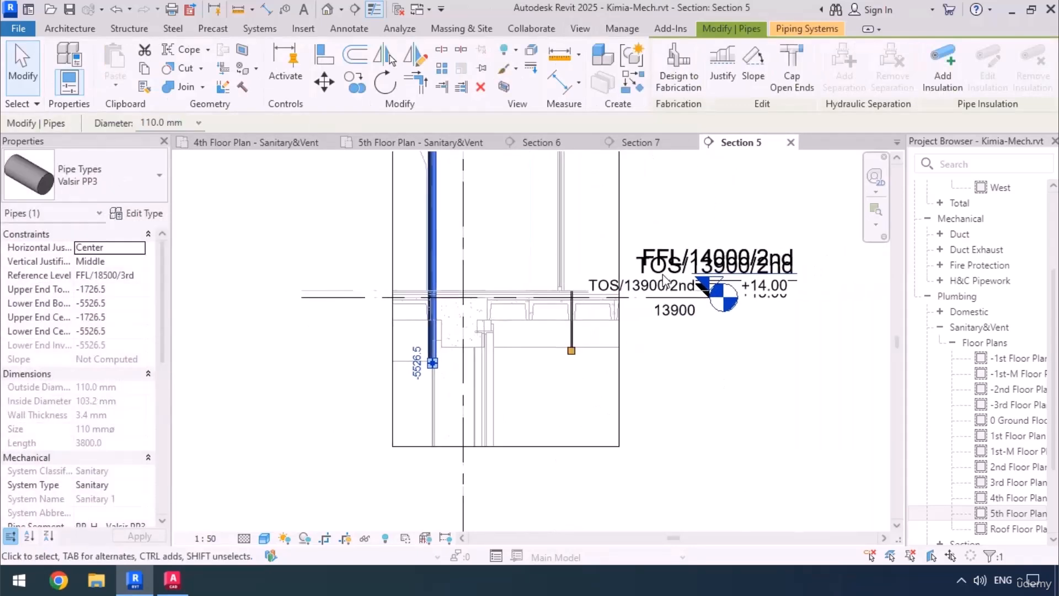
Step: Open the 2nd floor Sanitary&Vent plan and examine the 110 mm drain route from riser SW-01 toward SW-04
{"action": "left_click", "coordinate": [993, 470]}
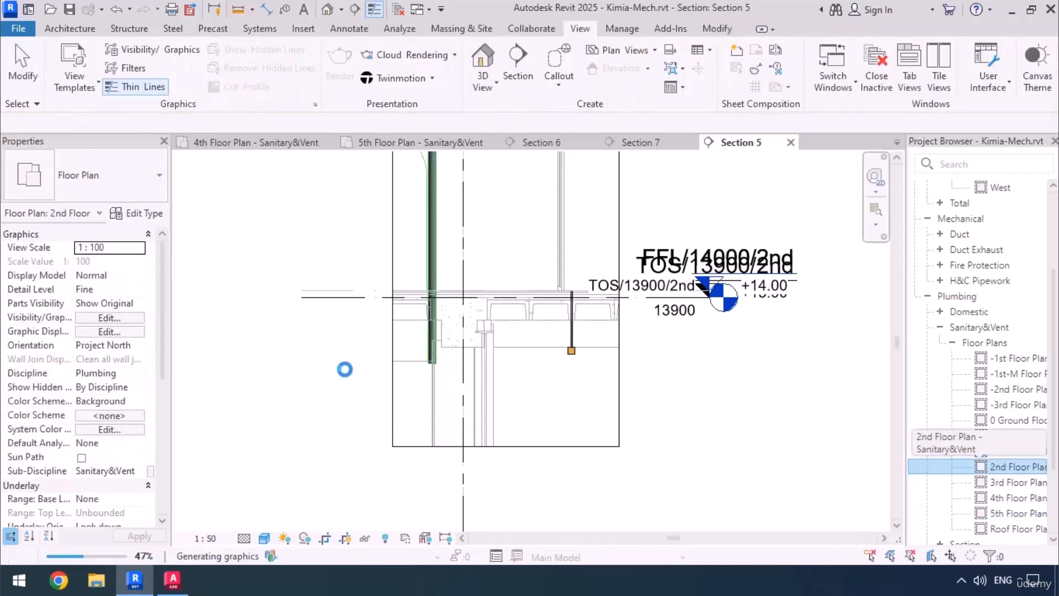
{"action": "scroll", "coordinate": [559, 462], "scroll_direction": "up", "scroll_amount": 8}
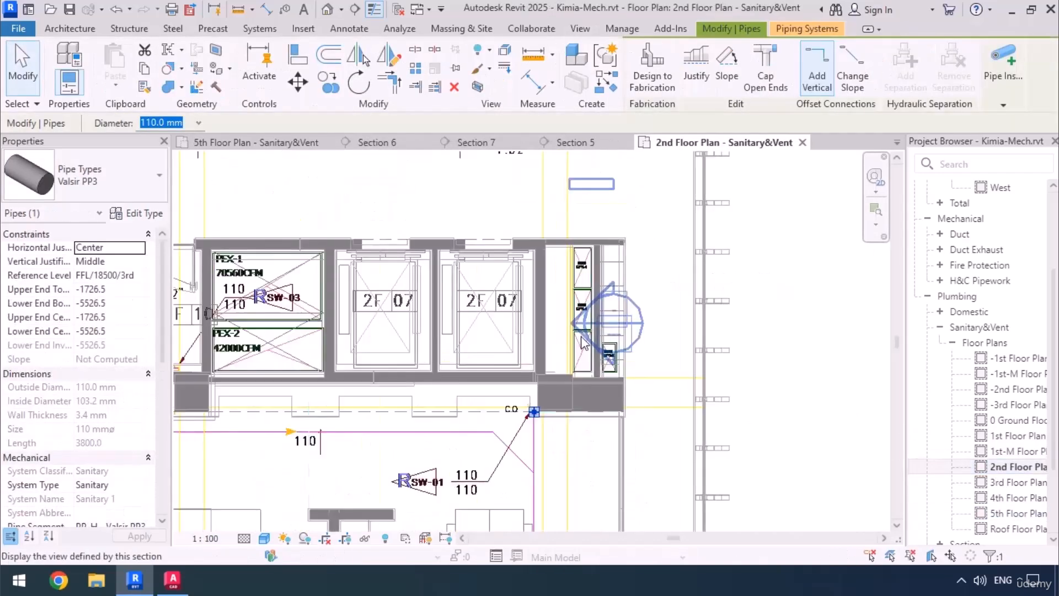
{"action": "scroll", "coordinate": [559, 462], "scroll_direction": "up", "scroll_amount": 4}
{"action": "middle_click_drag", "start_coordinate": [483, 463], "coordinate": [598, 295]}
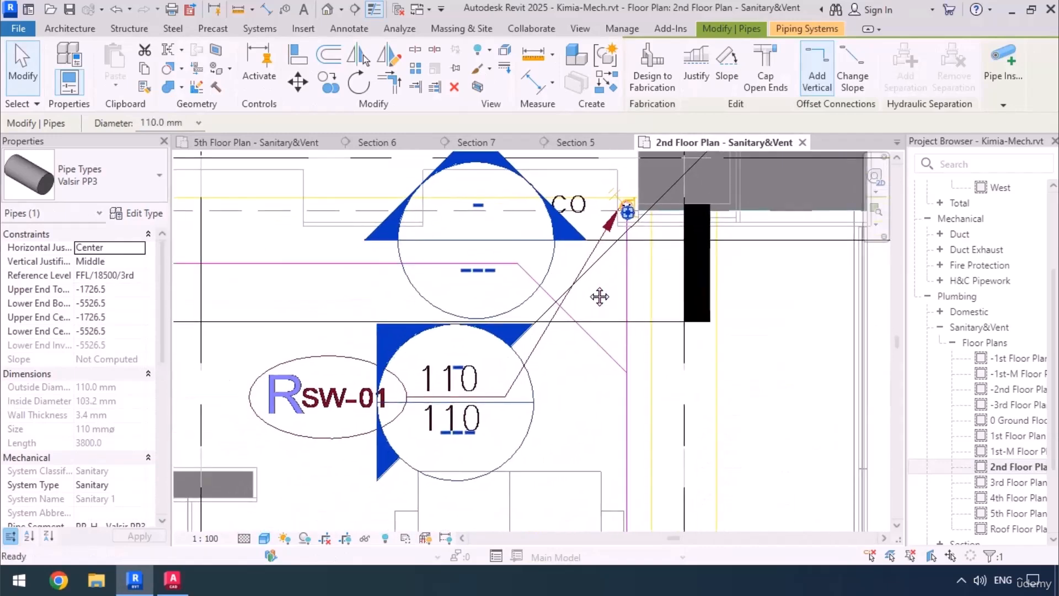
{"action": "scroll", "coordinate": [596, 276], "scroll_direction": "down", "scroll_amount": 4}
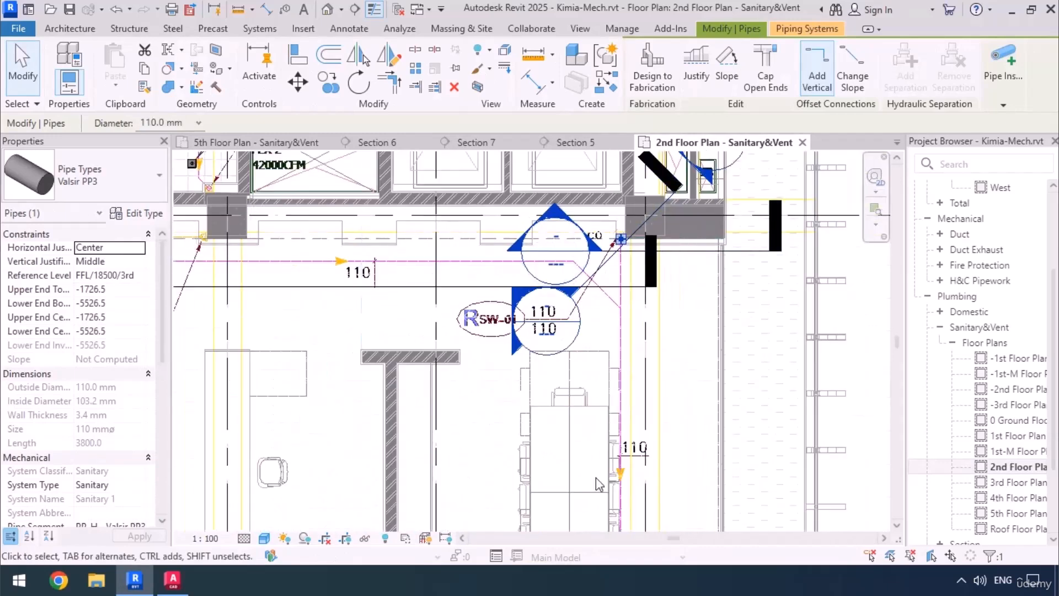
{"action": "middle_click_drag", "start_coordinate": [607, 430], "coordinate": [621, 193]}
{"action": "middle_click_drag", "start_coordinate": [654, 492], "coordinate": [624, 444]}
{"action": "scroll", "coordinate": [624, 445], "scroll_direction": "up", "scroll_amount": 2}
{"action": "scroll", "coordinate": [597, 467], "scroll_direction": "down", "scroll_amount": 3}
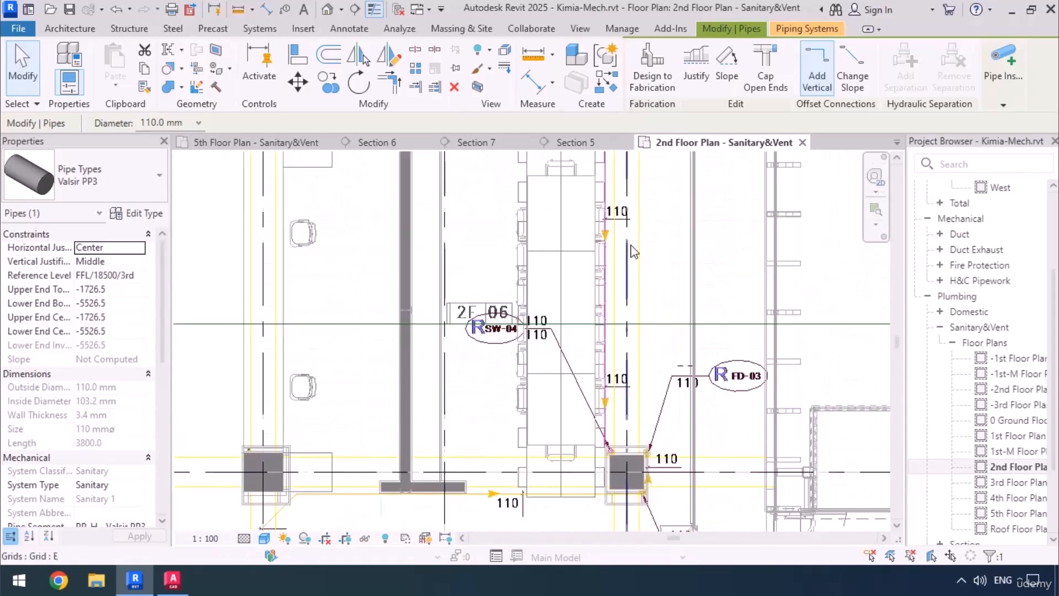
{"action": "middle_click_drag", "start_coordinate": [646, 328], "coordinate": [644, 432]}
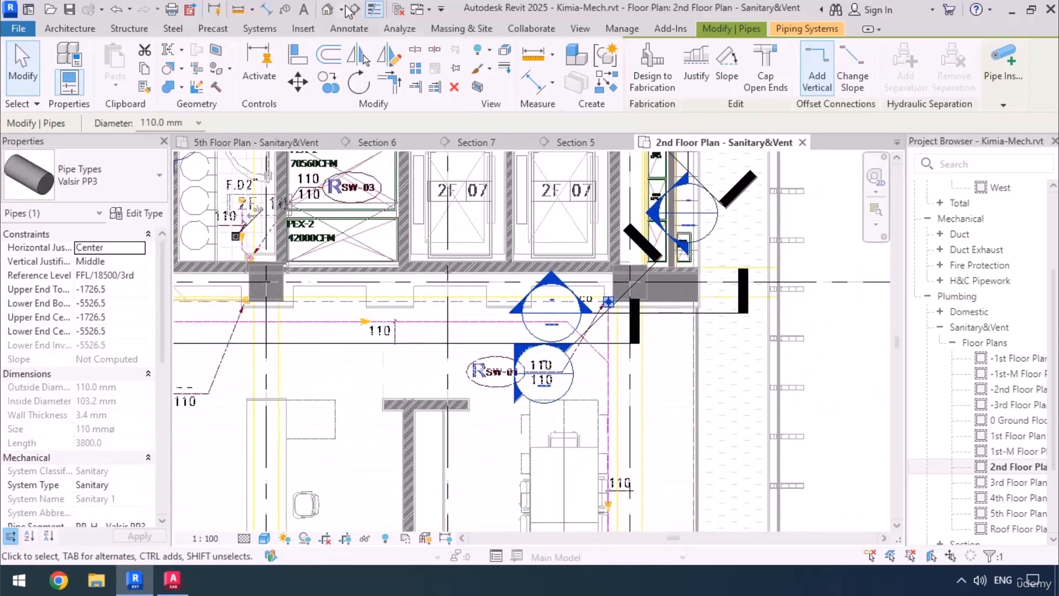
Step: Create a section along the drain route beside riser SW-01, tightening its line and far clip offset to about 157 mm around the riser
{"action": "left_click", "coordinate": [621, 428]}
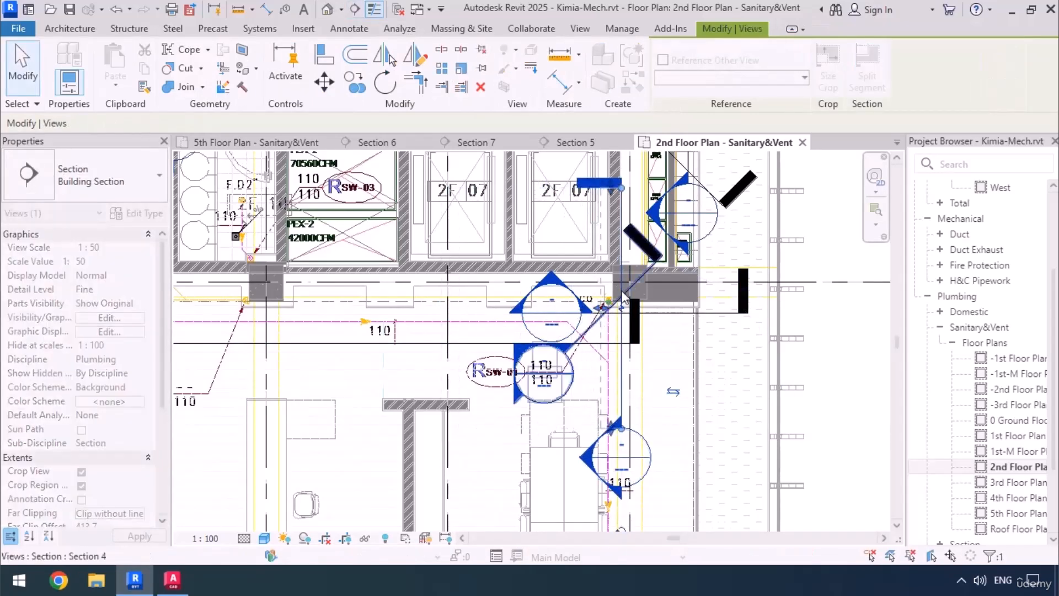
{"action": "scroll", "coordinate": [621, 290], "scroll_direction": "up", "scroll_amount": 5}
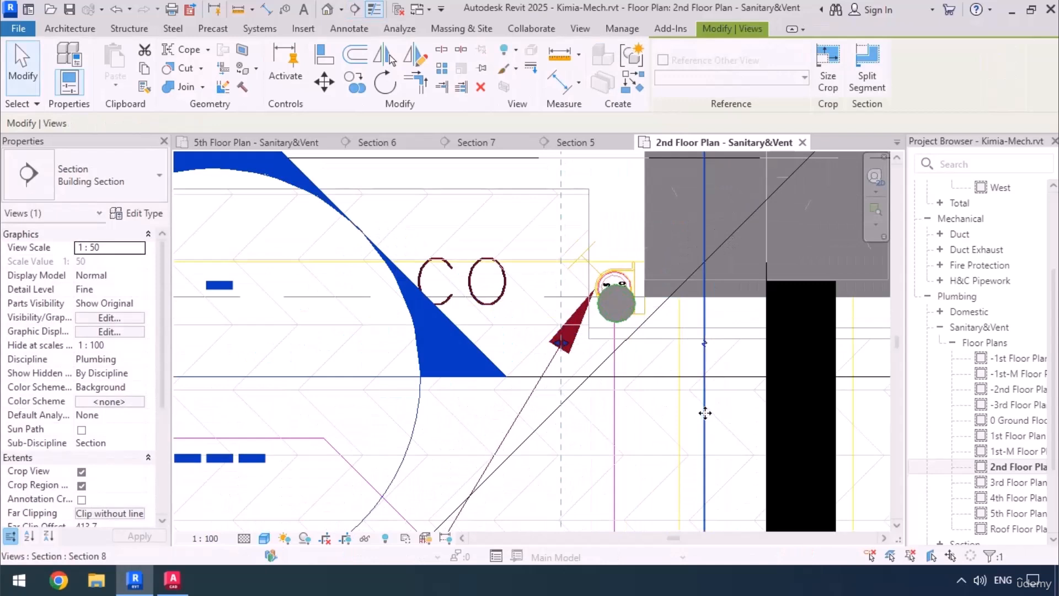
{"action": "left_click_drag", "start_coordinate": [705, 413], "coordinate": [641, 430]}
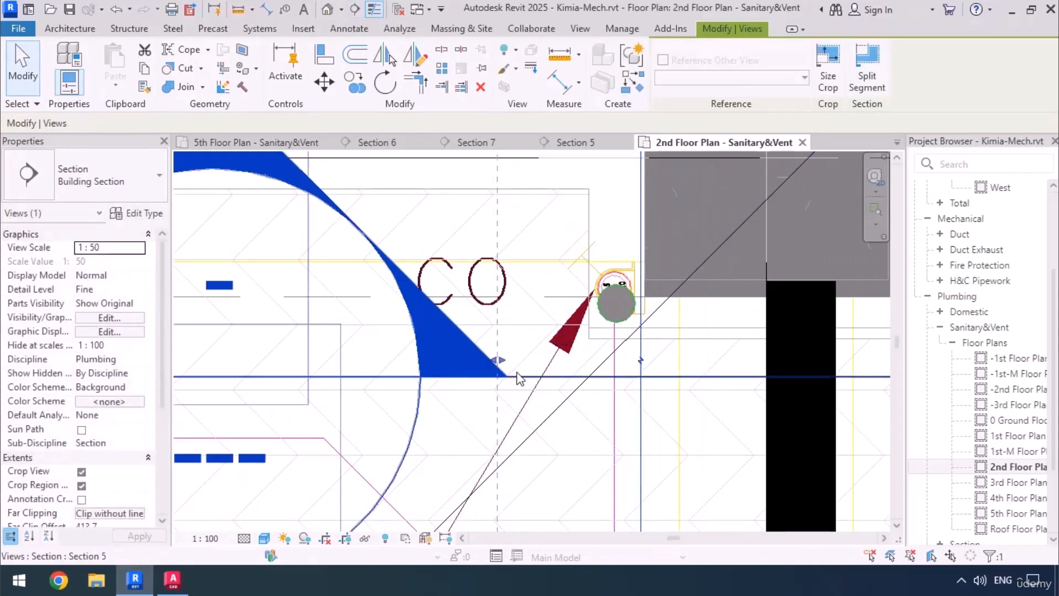
{"action": "left_click_drag", "start_coordinate": [499, 360], "coordinate": [587, 360]}
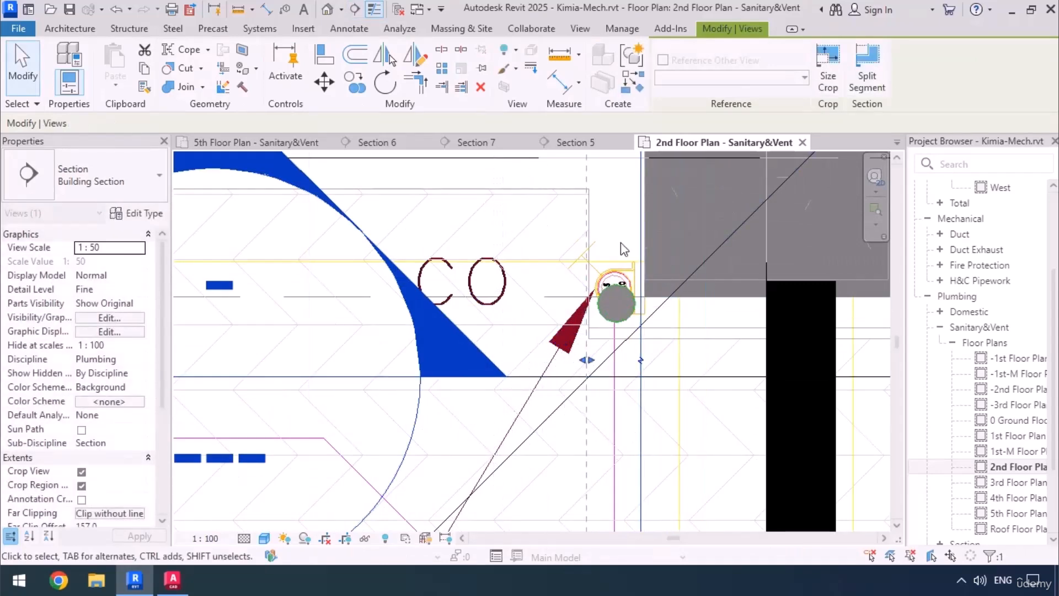
Step: Open the new section's view and draw a short diagonal 110 mm pipe from the lower end of the riser
{"action": "right_click", "coordinate": [640, 389]}
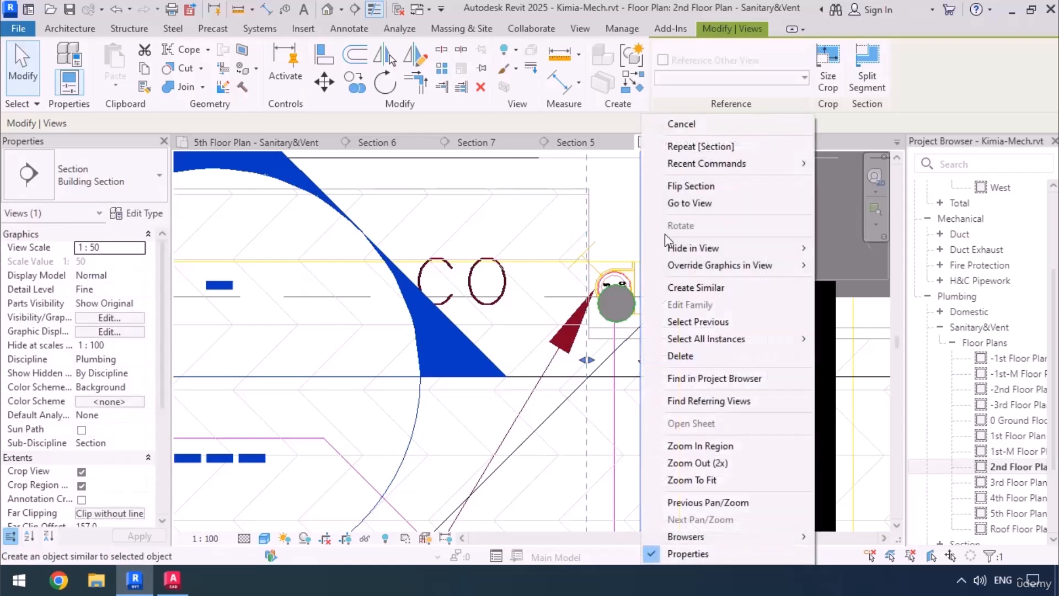
{"action": "left_click", "coordinate": [683, 204]}
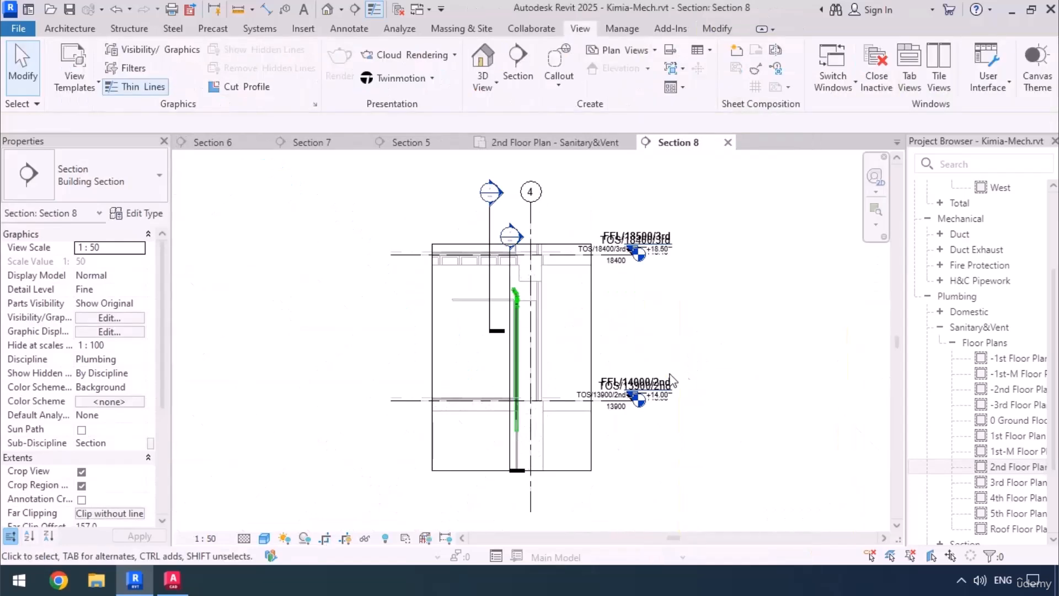
{"action": "scroll", "coordinate": [749, 382], "scroll_direction": "up", "scroll_amount": 4}
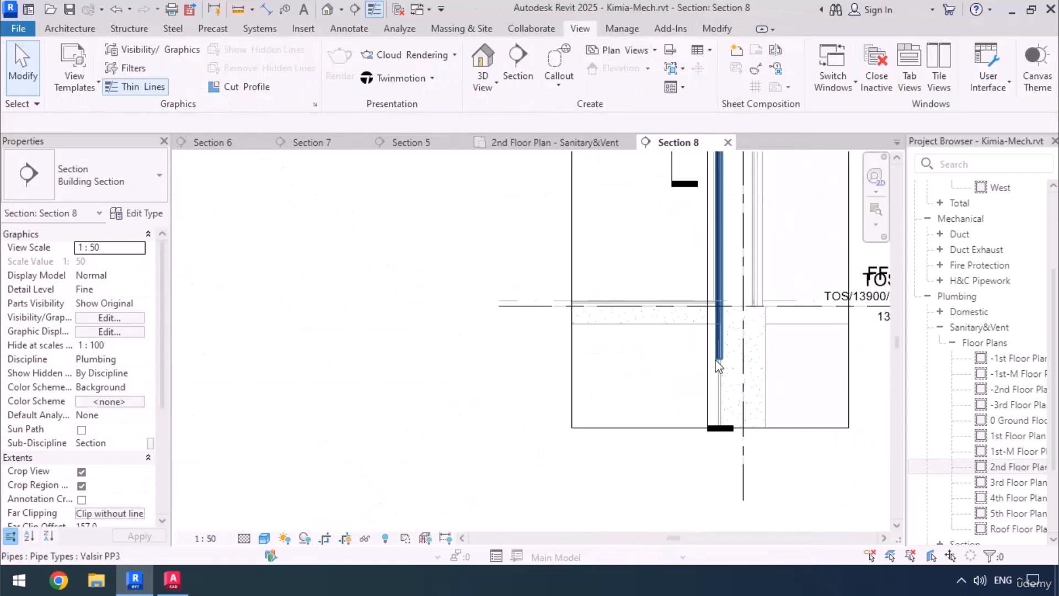
{"action": "left_click", "coordinate": [718, 359]}
{"action": "right_click", "coordinate": [719, 359]}
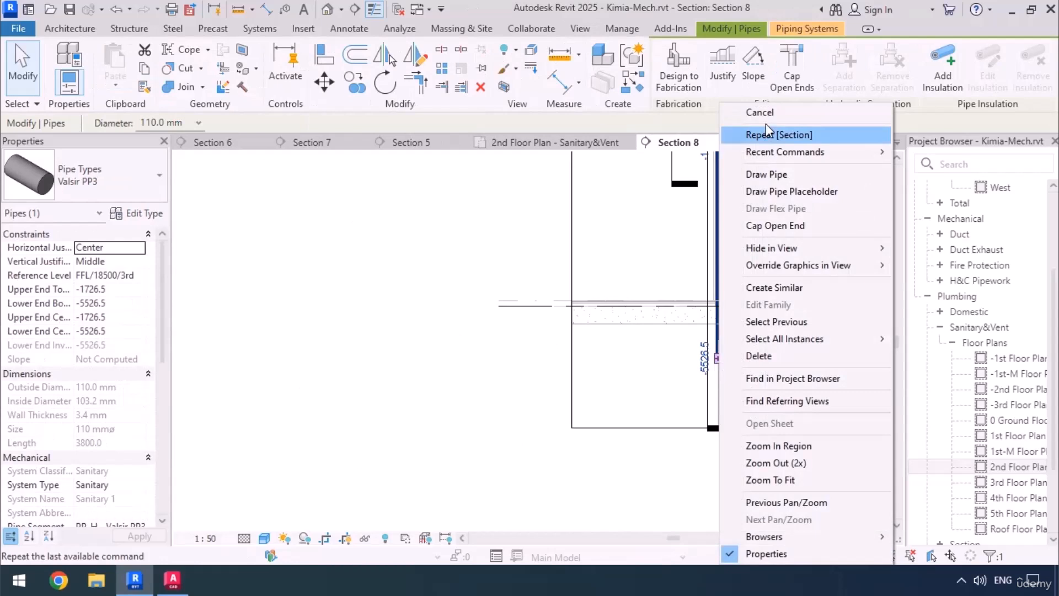
{"action": "left_click", "coordinate": [767, 174]}
{"action": "left_click", "coordinate": [695, 382]}
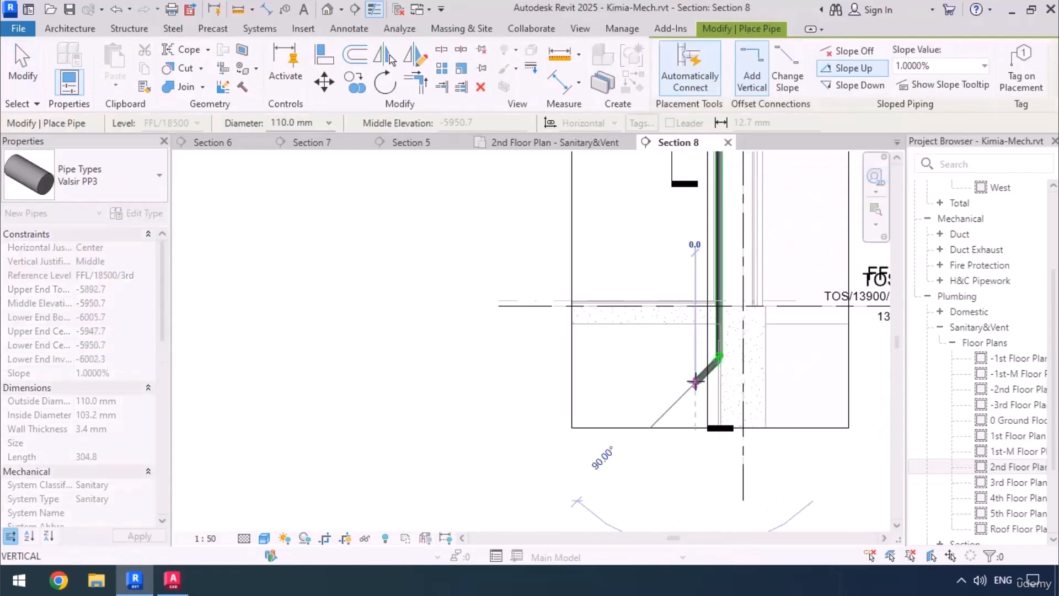
Step: Continue the pipe away from the riser as a near-horizontal run sloping down at 1.0000%
{"action": "left_click", "coordinate": [826, 86]}
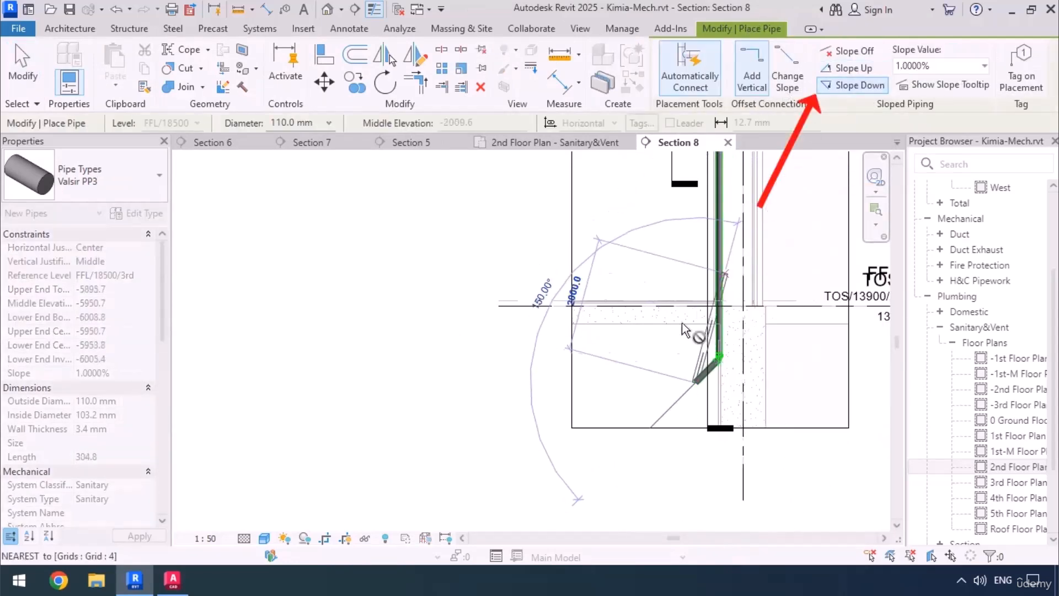
{"action": "left_click", "coordinate": [487, 375]}
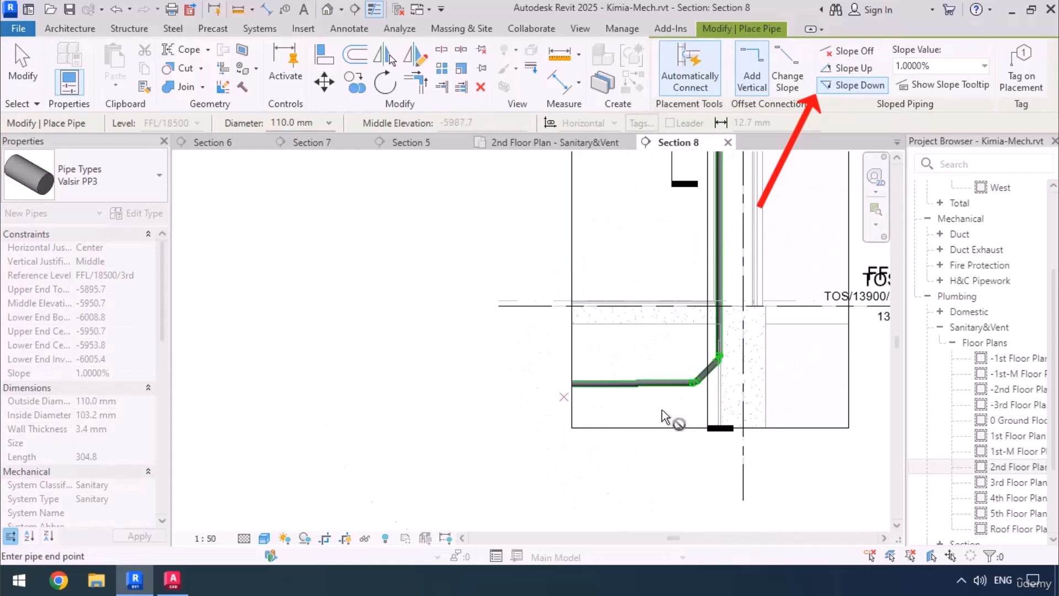
{"action": "key", "text": "Escape"}
{"action": "key", "text": "Escape"}
Step: Move the upper 45° bend down to elevation -5726.5 mm to shorten the diagonal offset
{"action": "scroll", "coordinate": [685, 349], "scroll_direction": "up", "scroll_amount": 2}
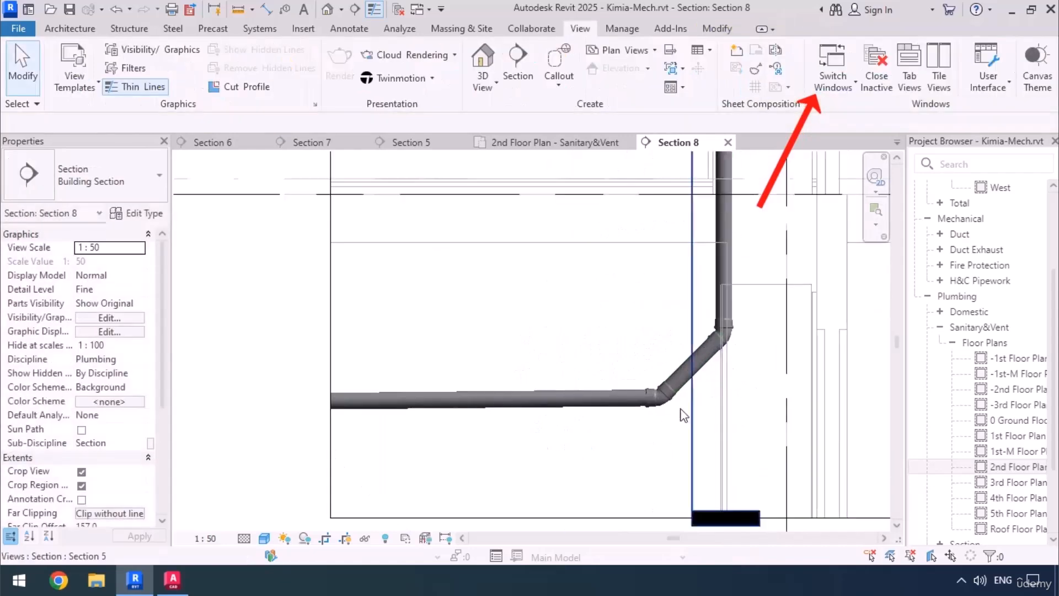
{"action": "left_click_drag", "start_coordinate": [733, 343], "coordinate": [708, 426]}
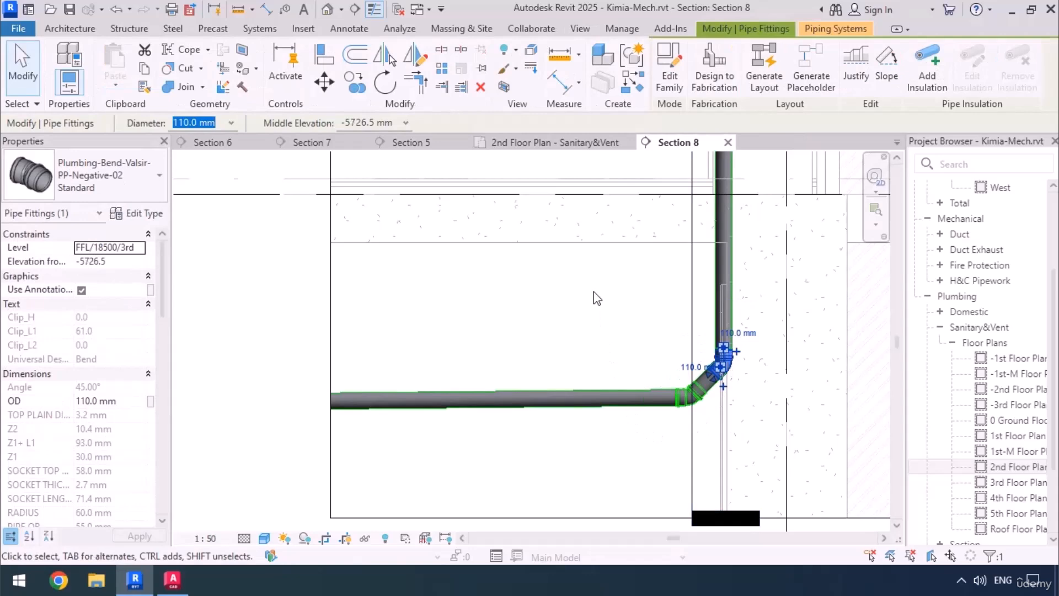
{"action": "key", "text": "Escape"}
Step: Check the riser's route on the 2nd floor plan, and raise the offset bends with the horizontal run closer to the slab in Section 8
{"action": "left_click", "coordinate": [567, 144]}
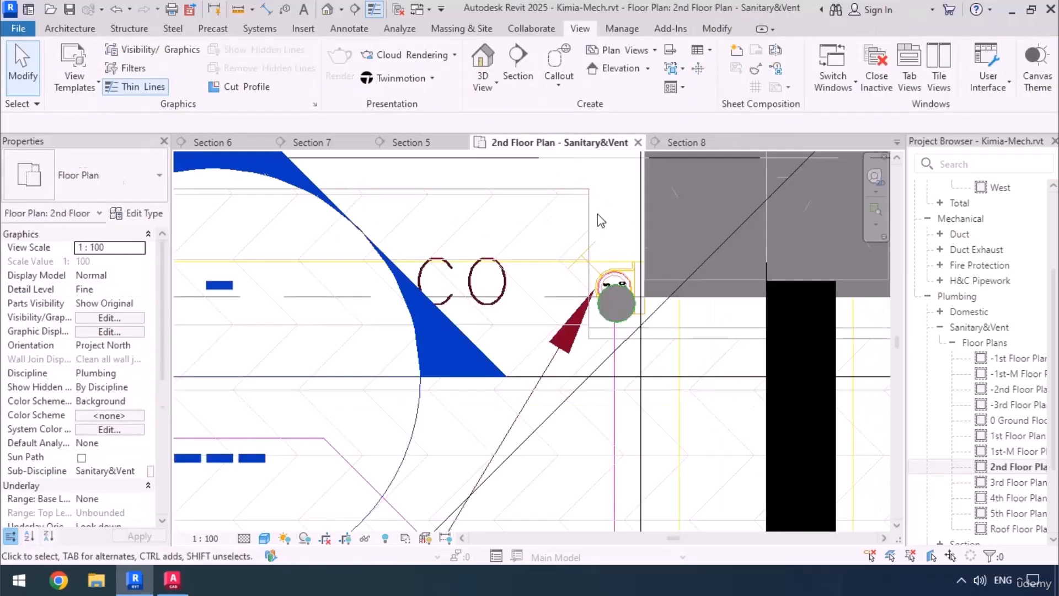
{"action": "scroll", "coordinate": [600, 206], "scroll_direction": "down", "scroll_amount": 3}
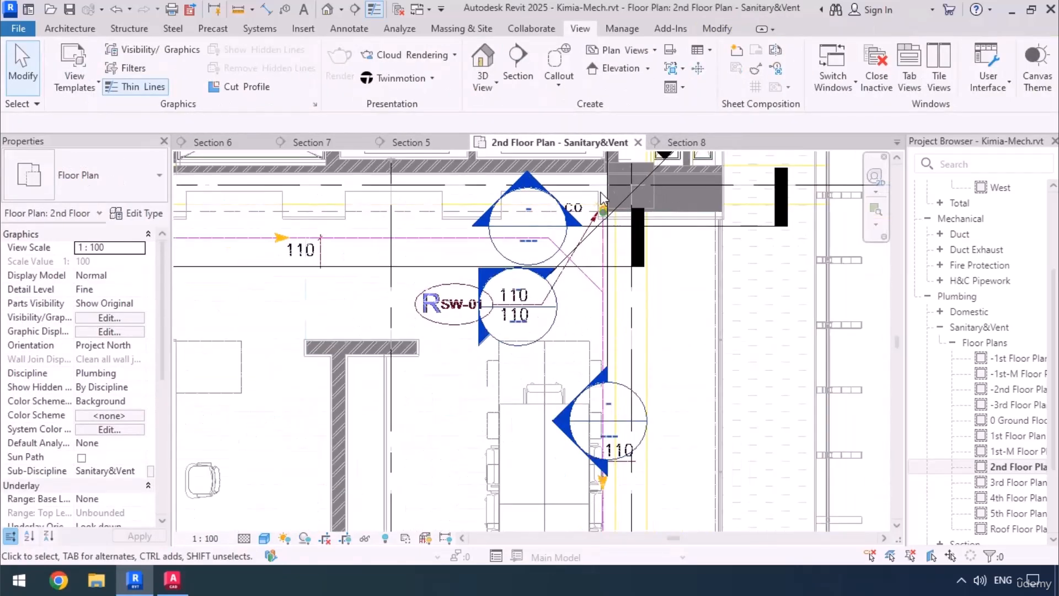
{"action": "left_click", "coordinate": [677, 142]}
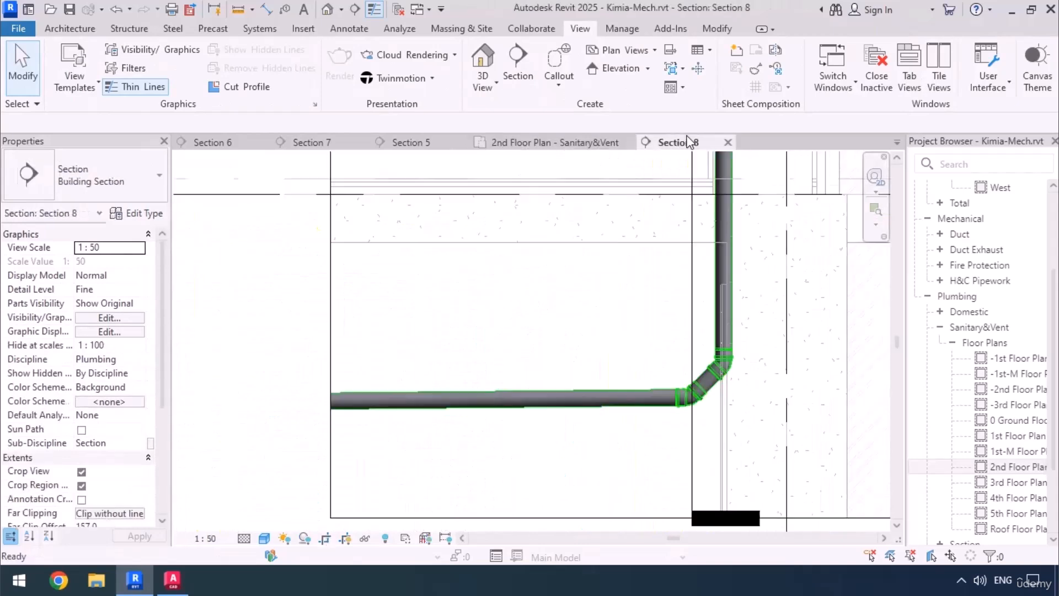
{"action": "scroll", "coordinate": [577, 366], "scroll_direction": "down", "scroll_amount": 3}
{"action": "scroll", "coordinate": [578, 365], "scroll_direction": "down", "scroll_amount": 1}
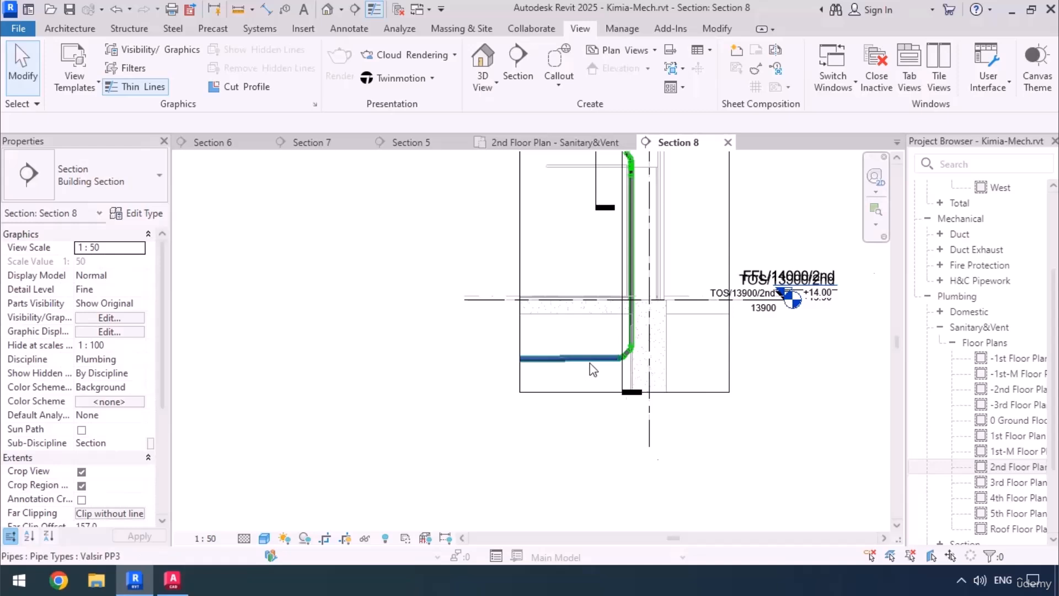
{"action": "scroll", "coordinate": [593, 368], "scroll_direction": "up", "scroll_amount": 3}
{"action": "left_click_drag", "start_coordinate": [577, 392], "coordinate": [752, 283]}
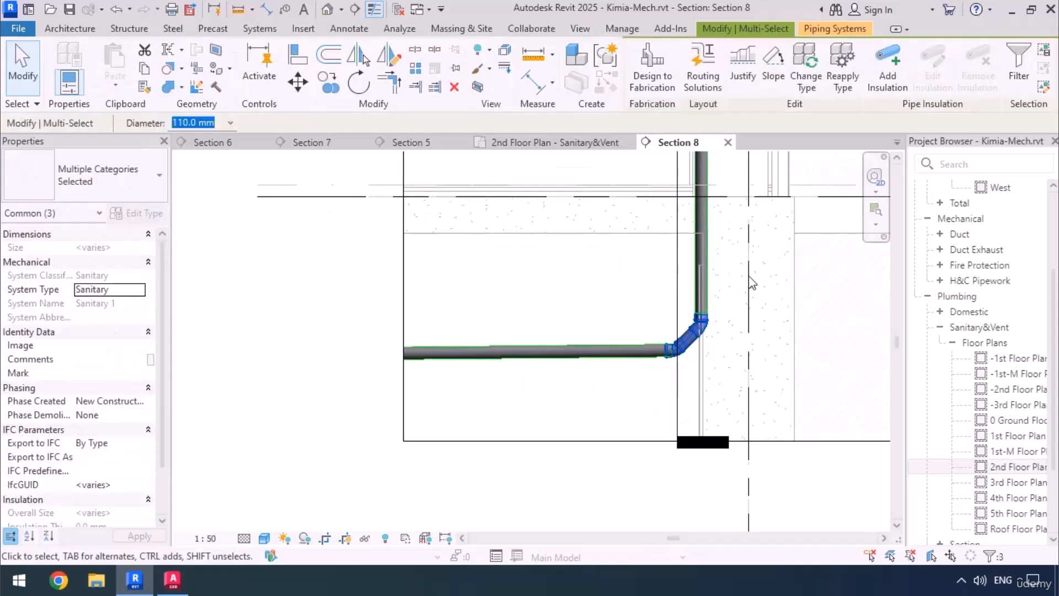
{"action": "key", "text": "Up"}
{"action": "key", "text": "Up"}
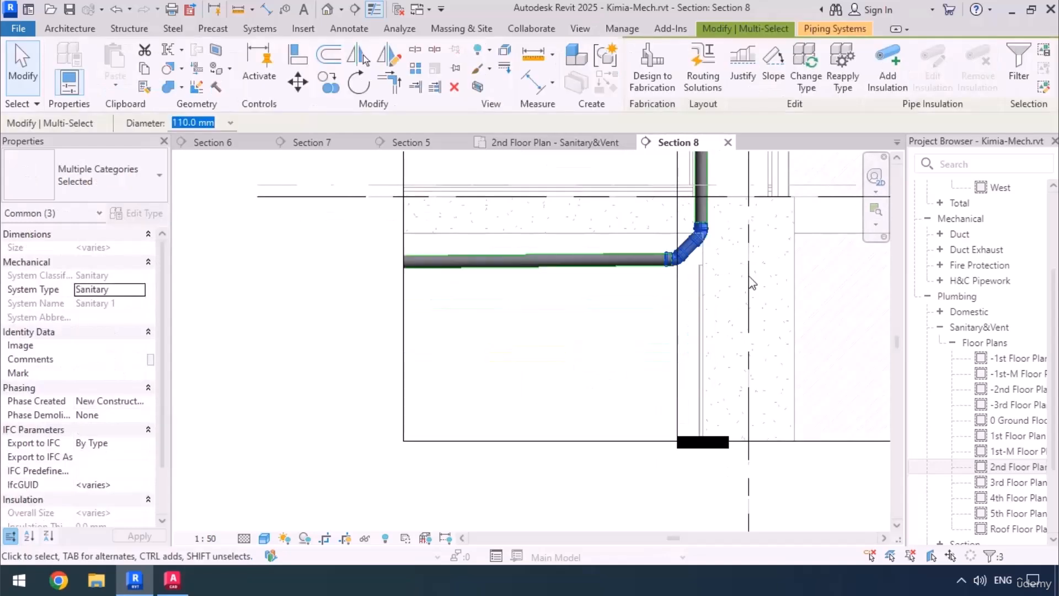
Step: Widen Section 8's crop region past the next two grid lines to show the full horizontal pipe run
{"action": "scroll", "coordinate": [752, 285], "scroll_direction": "down", "scroll_amount": 5}
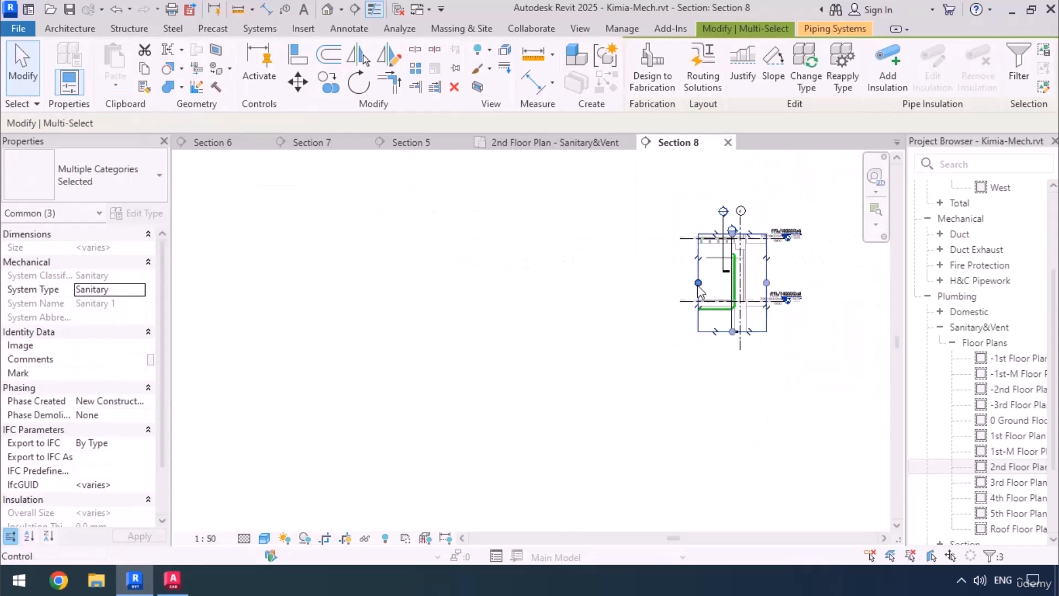
{"action": "left_click", "coordinate": [663, 285]}
{"action": "left_click_drag", "start_coordinate": [663, 284], "coordinate": [439, 284]}
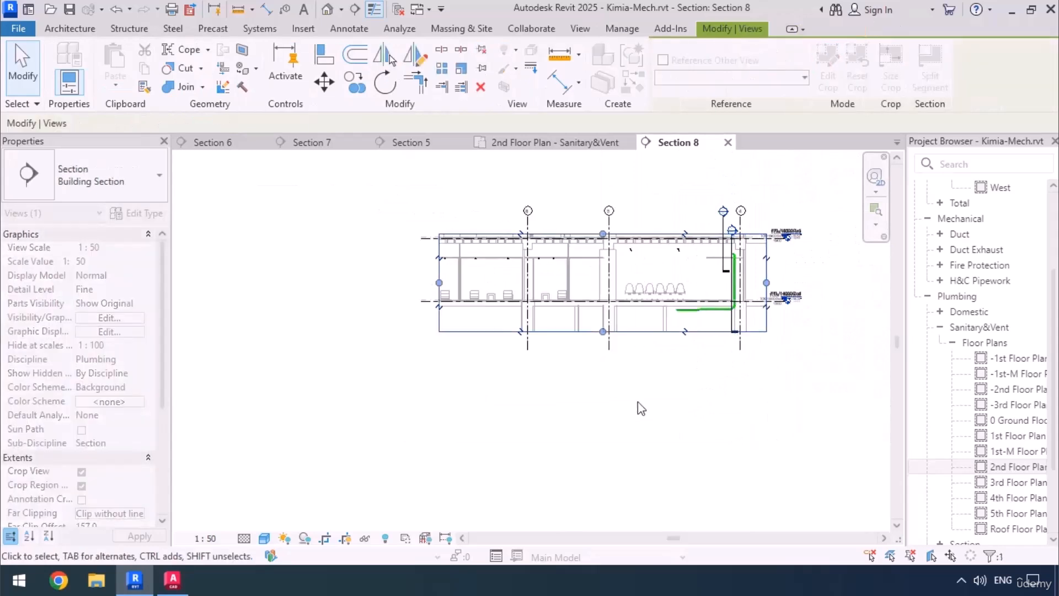
{"action": "scroll", "coordinate": [654, 330], "scroll_direction": "up", "scroll_amount": 3}
{"action": "middle_click_drag", "start_coordinate": [654, 330], "coordinate": [567, 336]}
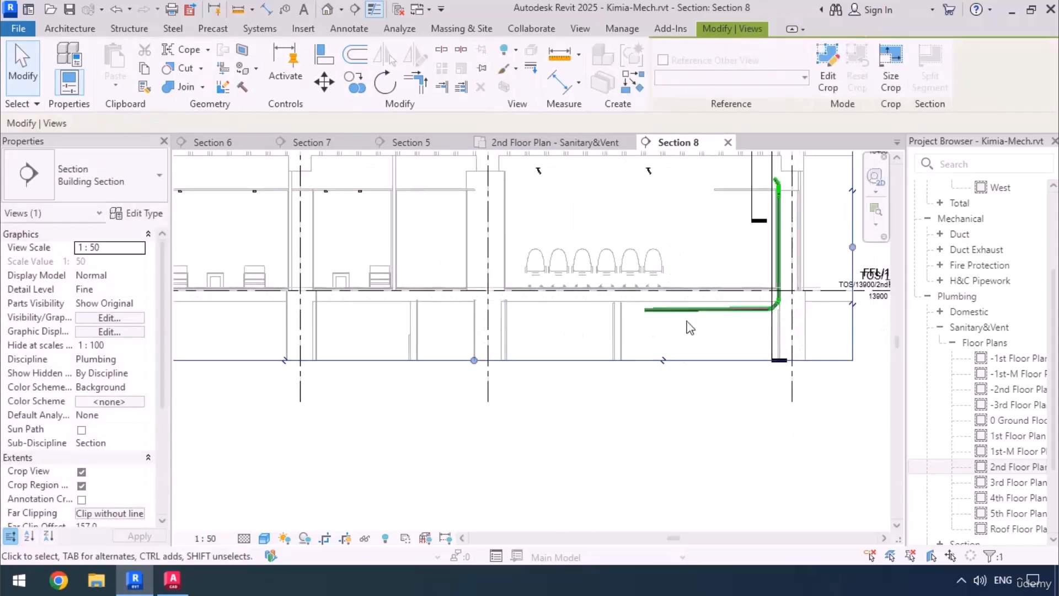
Step: On the 2nd floor plan, extend the 110 mm pipe from its open end at 1.0000% slope along the planned line to just before the SW-04 riser
{"action": "left_click", "coordinate": [504, 148]}
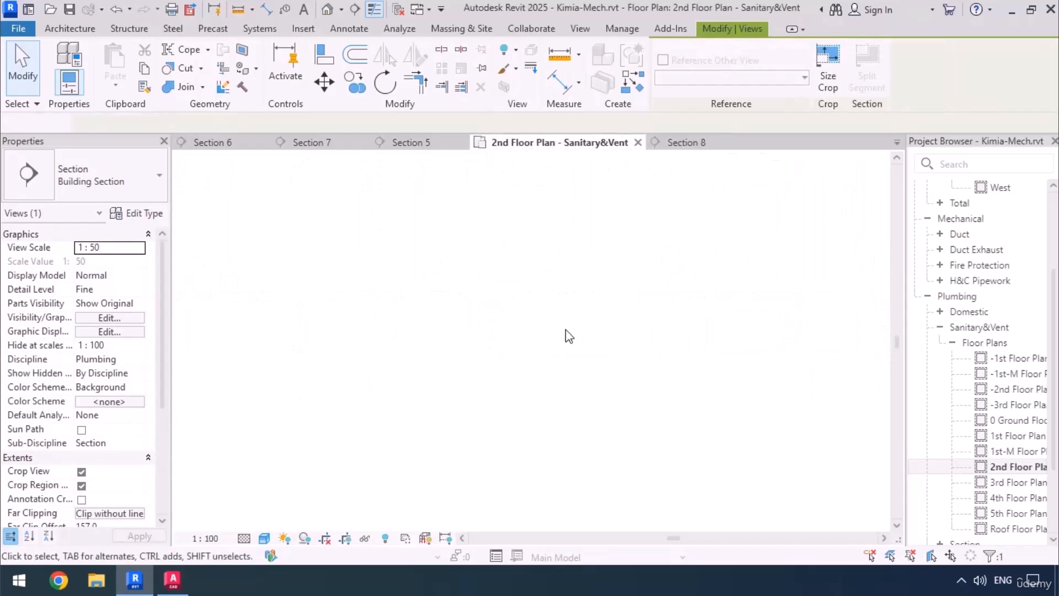
{"action": "middle_click_drag", "start_coordinate": [606, 265], "coordinate": [626, 442]}
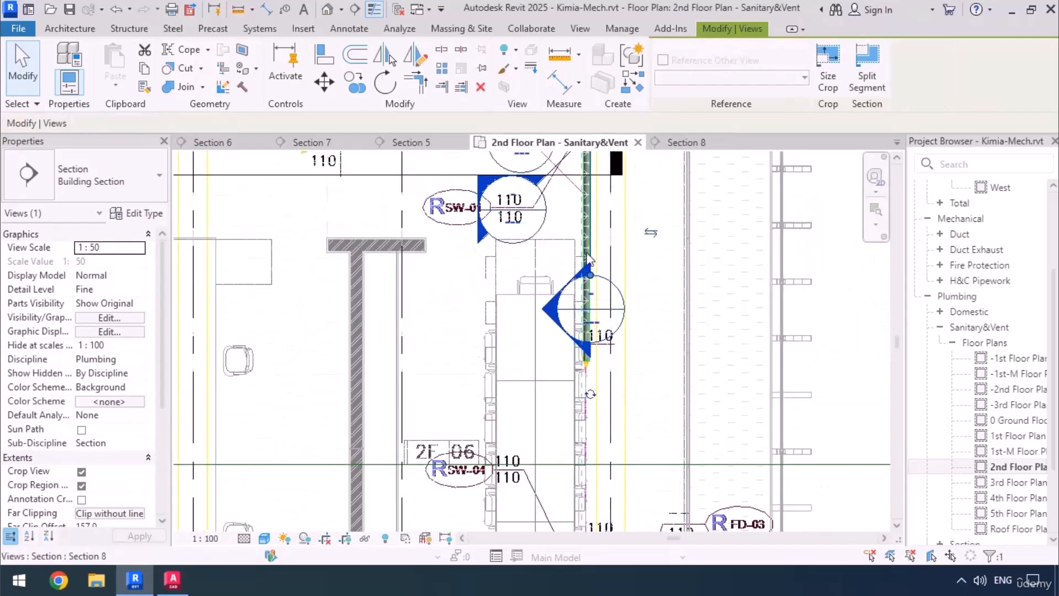
{"action": "scroll", "coordinate": [591, 214], "scroll_direction": "up", "scroll_amount": 5}
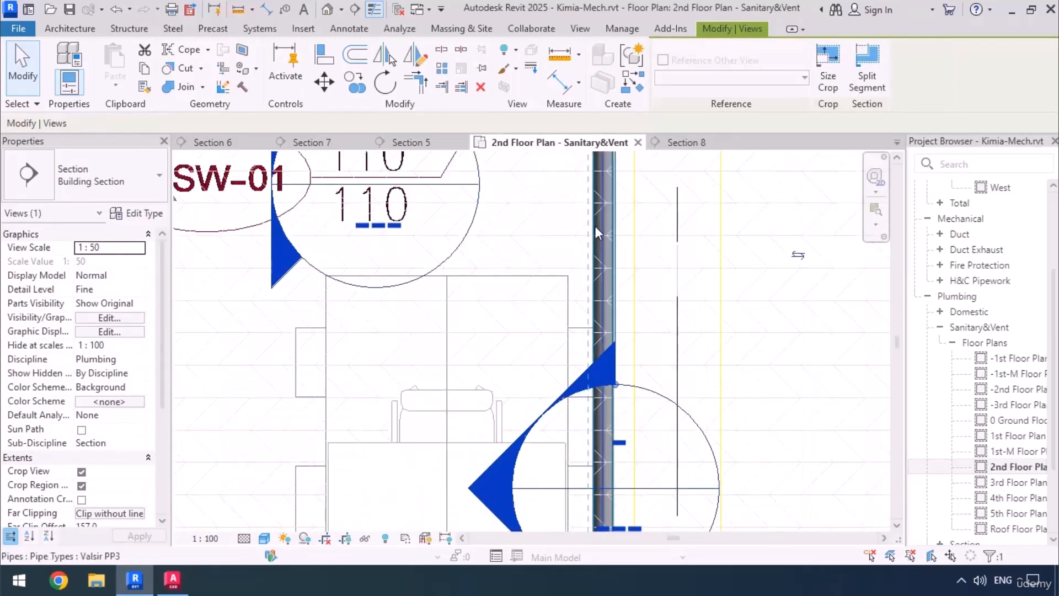
{"action": "left_click", "coordinate": [595, 210]}
{"action": "scroll", "coordinate": [595, 210], "scroll_direction": "down", "scroll_amount": 4}
{"action": "scroll", "coordinate": [584, 352], "scroll_direction": "up", "scroll_amount": 5}
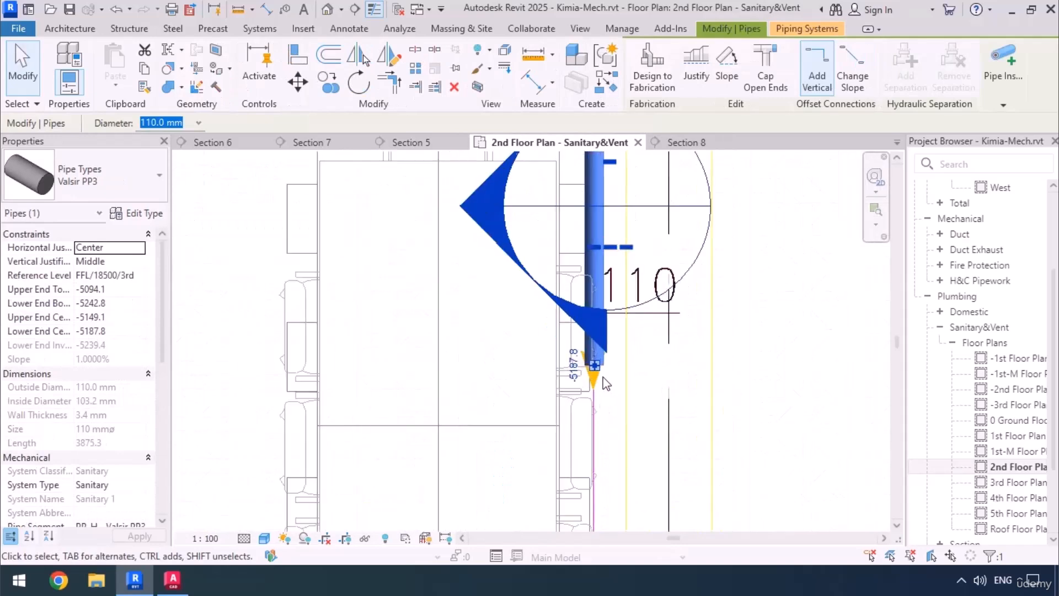
{"action": "right_click", "coordinate": [582, 352]}
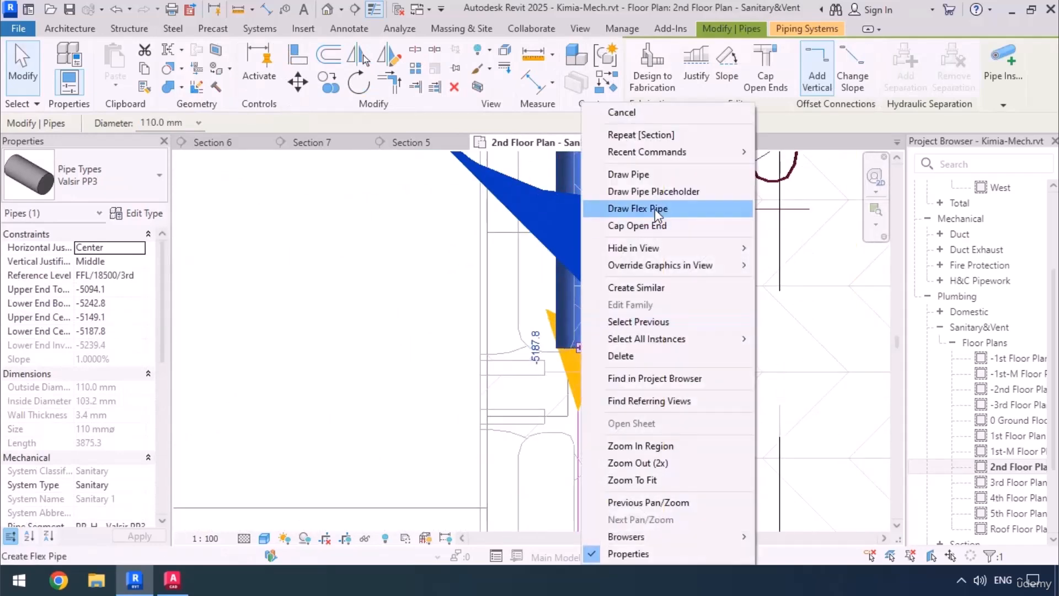
{"action": "left_click", "coordinate": [664, 176]}
{"action": "scroll", "coordinate": [513, 420], "scroll_direction": "down", "scroll_amount": 8}
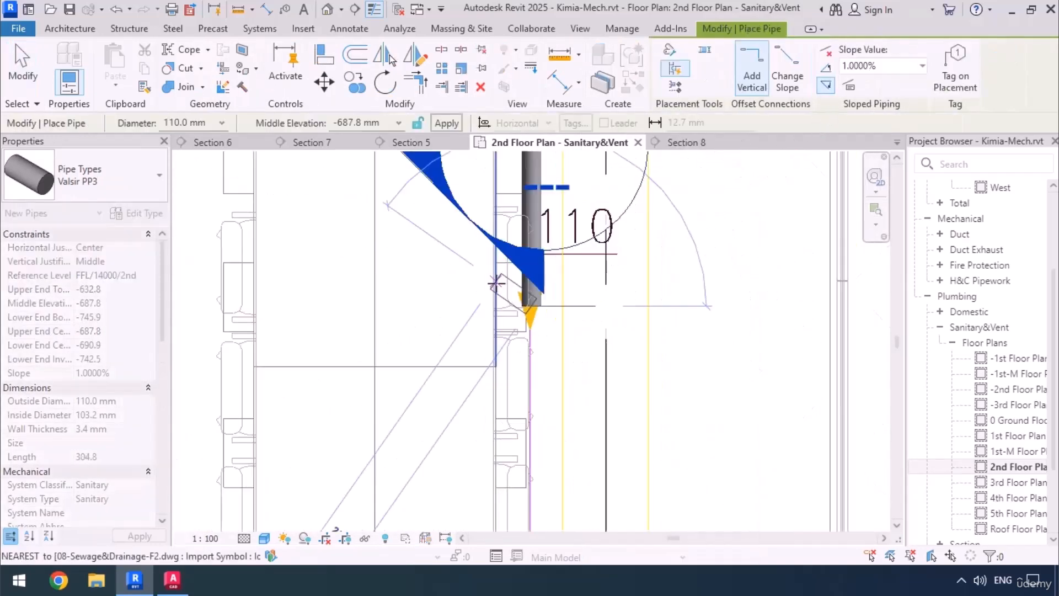
{"action": "middle_click_drag", "start_coordinate": [518, 414], "coordinate": [518, 408]}
{"action": "scroll", "coordinate": [518, 411], "scroll_direction": "up", "scroll_amount": 8}
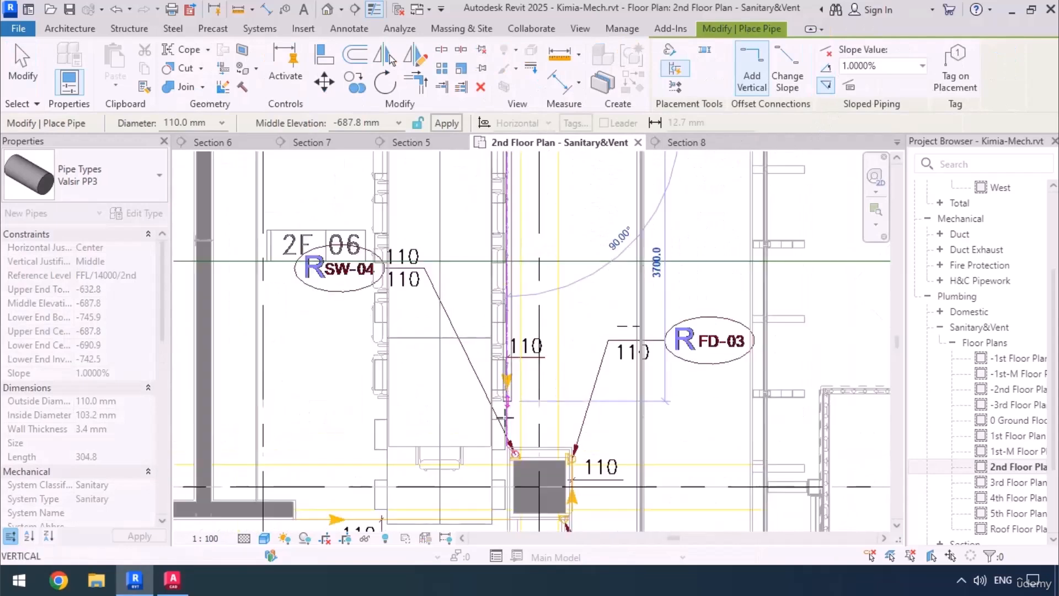
{"action": "middle_click_drag", "start_coordinate": [510, 495], "coordinate": [495, 347]}
{"action": "left_click", "coordinate": [503, 373]}
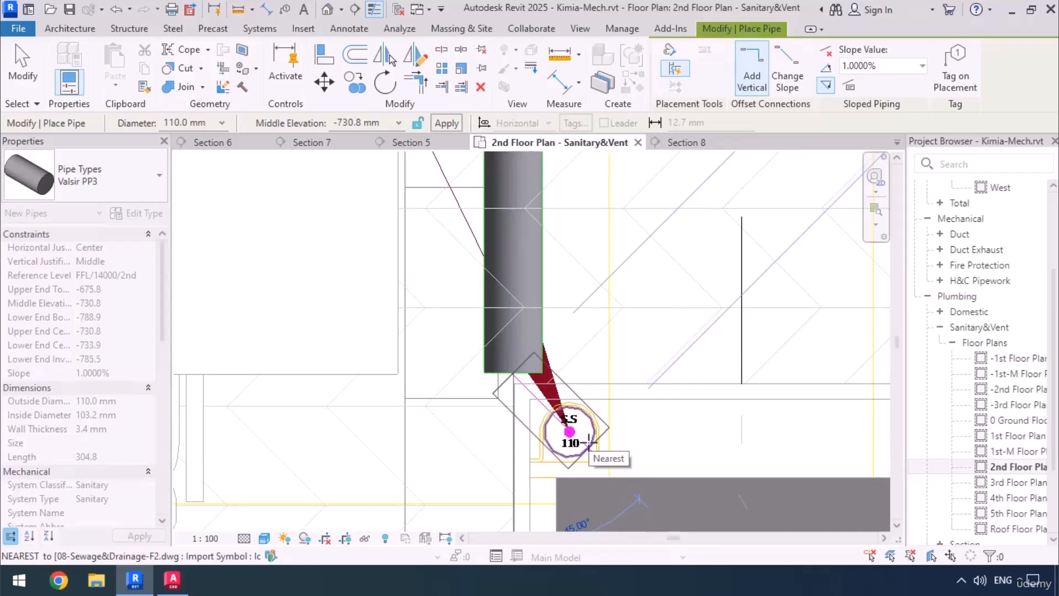
{"action": "scroll", "coordinate": [589, 441], "scroll_direction": "down", "scroll_amount": 5}
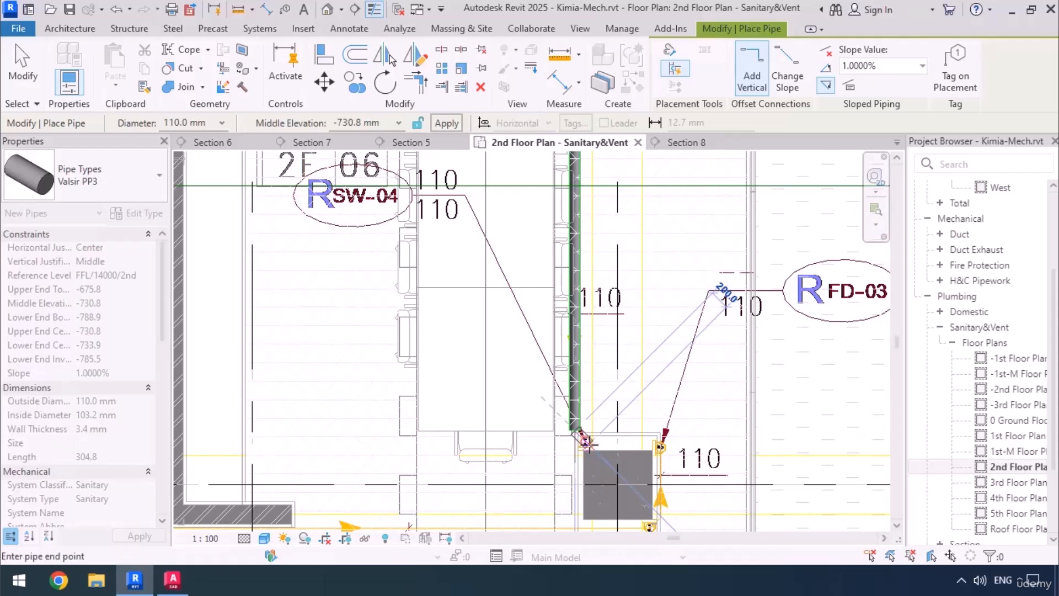
{"action": "scroll", "coordinate": [589, 441], "scroll_direction": "up", "scroll_amount": 4}
{"action": "key", "text": "Escape"}
{"action": "key", "text": "Escape"}
{"action": "scroll", "coordinate": [537, 479], "scroll_direction": "down", "scroll_amount": 3}
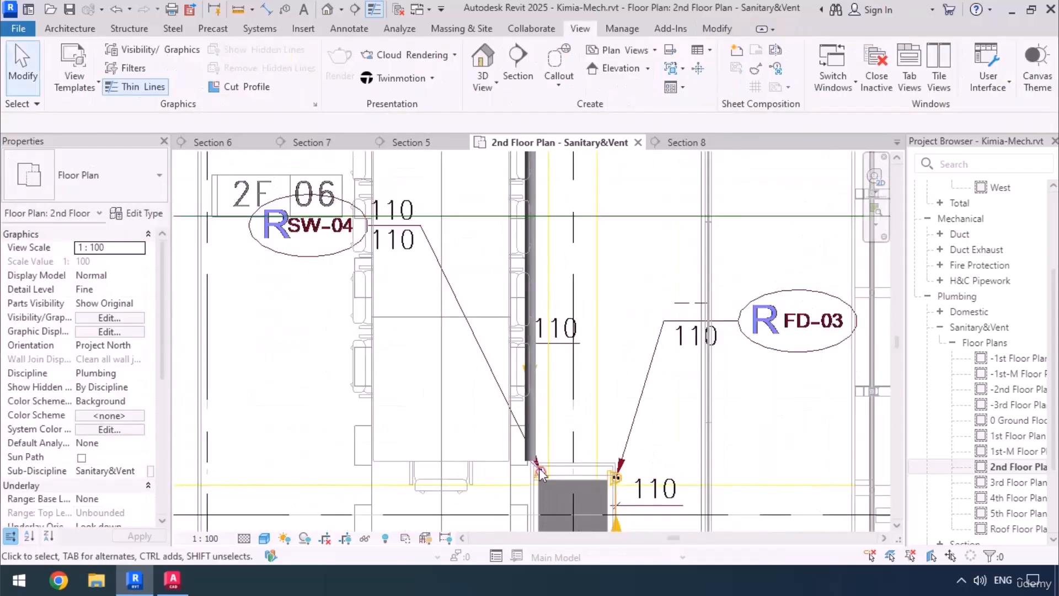
Step: Open Section 8 from its section mark and check the extended horizontal pipe run below the slab
{"action": "middle_click_drag", "start_coordinate": [609, 453], "coordinate": [628, 575]}
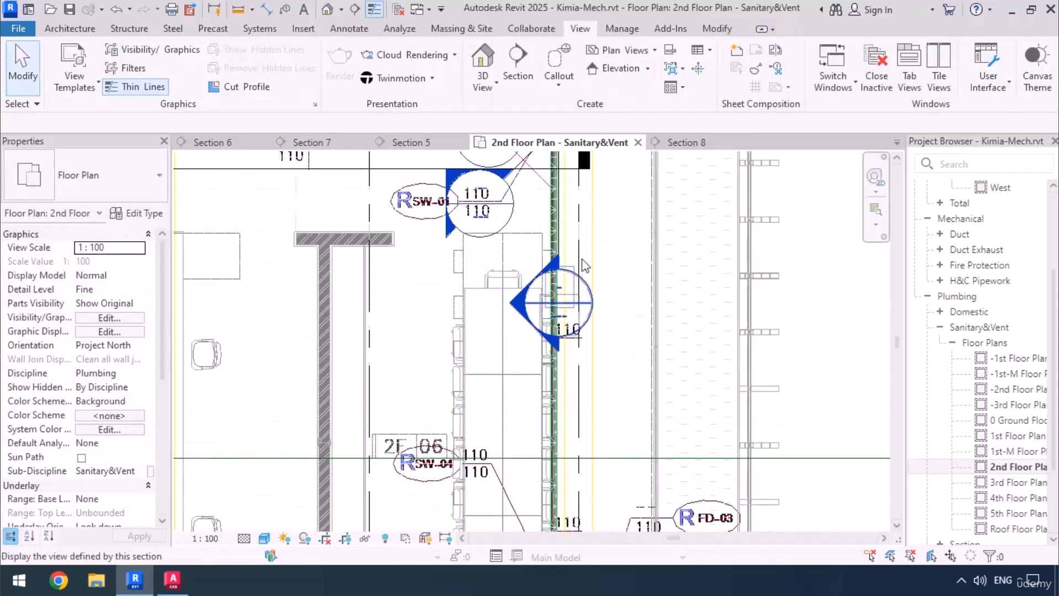
{"action": "left_click", "coordinate": [561, 230]}
{"action": "right_click", "coordinate": [563, 235]}
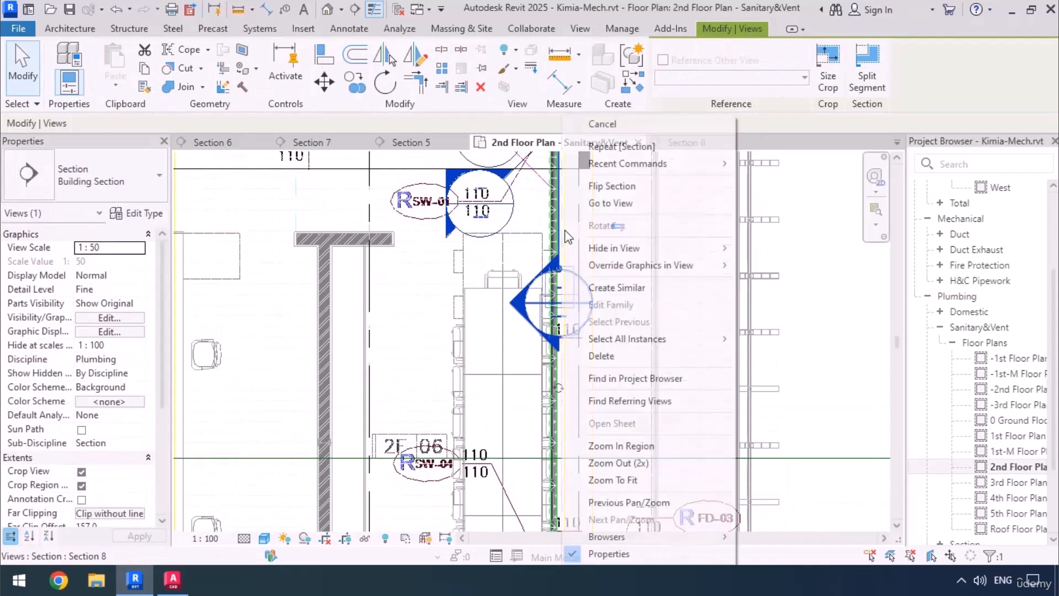
{"action": "left_click", "coordinate": [619, 204]}
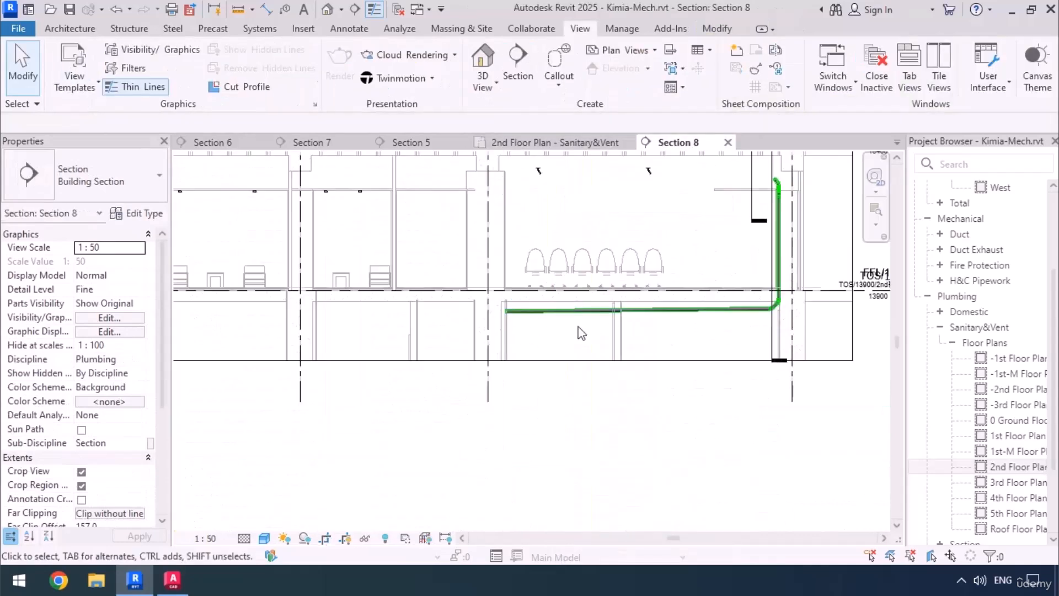
{"action": "scroll", "coordinate": [619, 331], "scroll_direction": "up", "scroll_amount": 3}
{"action": "middle_click_drag", "start_coordinate": [421, 367], "coordinate": [306, 334]}
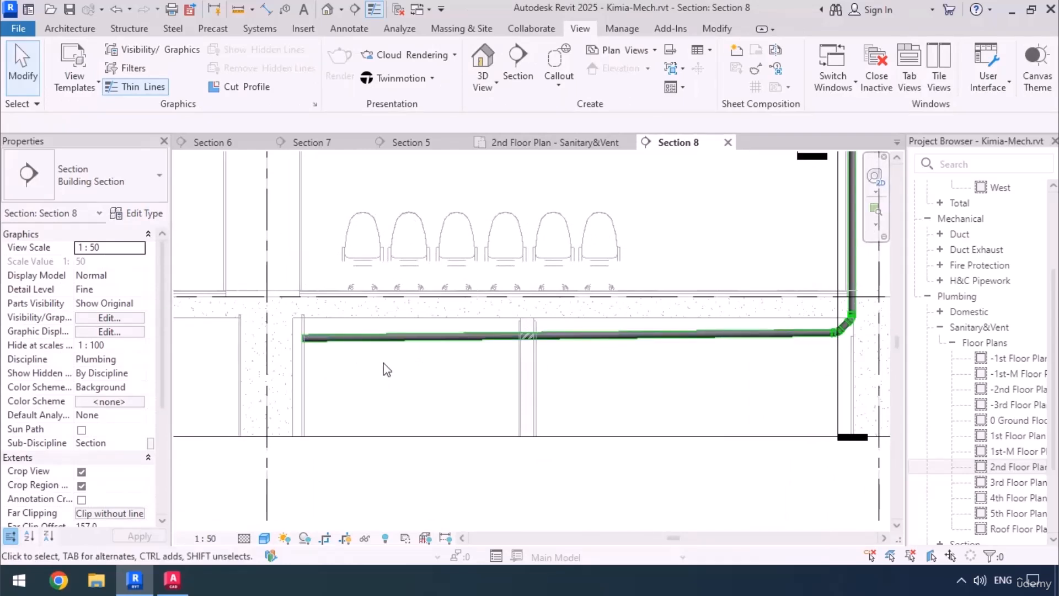
{"action": "scroll", "coordinate": [584, 289], "scroll_direction": "down", "scroll_amount": 2}
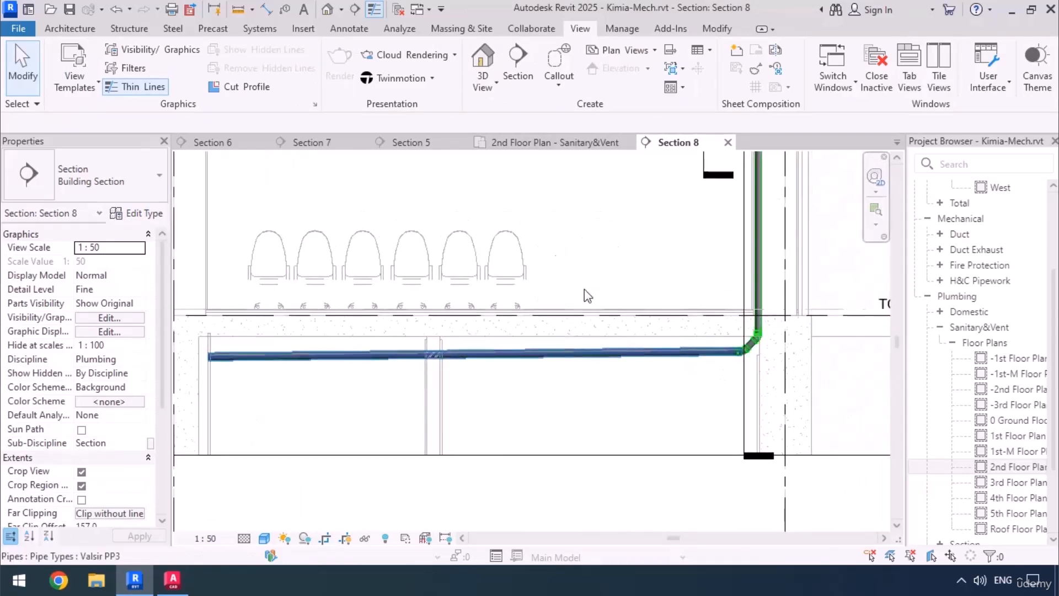
Step: Examine the planned drainage routes on the 2nd floor plan, from the washrooms along the F.C.O line to the SW-01 riser
{"action": "left_click", "coordinate": [547, 142]}
{"action": "scroll", "coordinate": [607, 386], "scroll_direction": "down", "scroll_amount": 2}
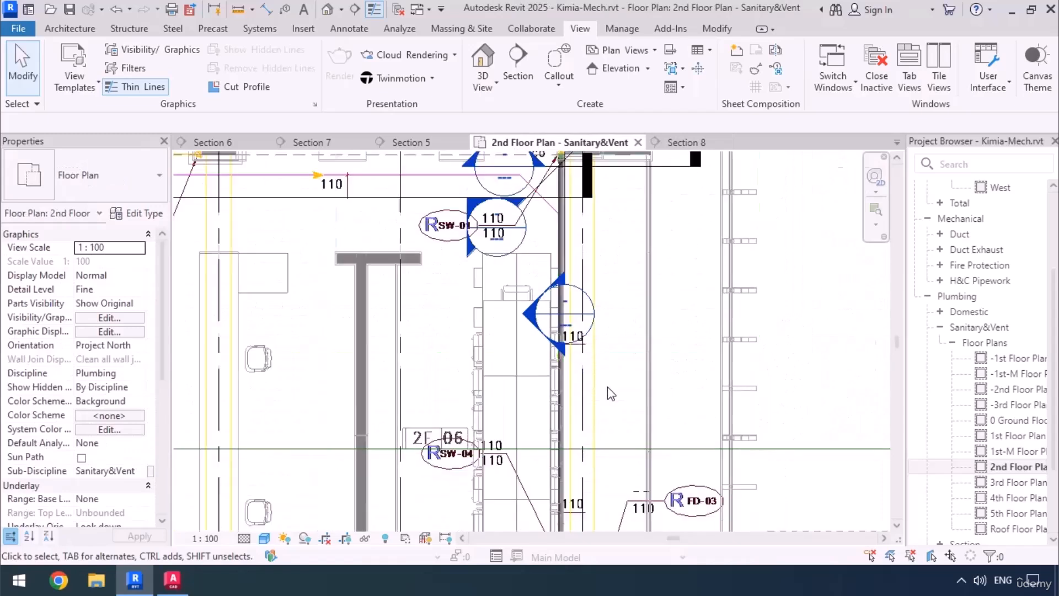
{"action": "mouse_move", "coordinate": [607, 386]}
{"action": "middle_mouse_down"}
{"action": "mouse_move", "coordinate": [676, 317]}
{"action": "mouse_move", "coordinate": [729, 322]}
{"action": "middle_mouse_up"}
{"action": "scroll", "coordinate": [626, 261], "scroll_direction": "up", "scroll_amount": 1}
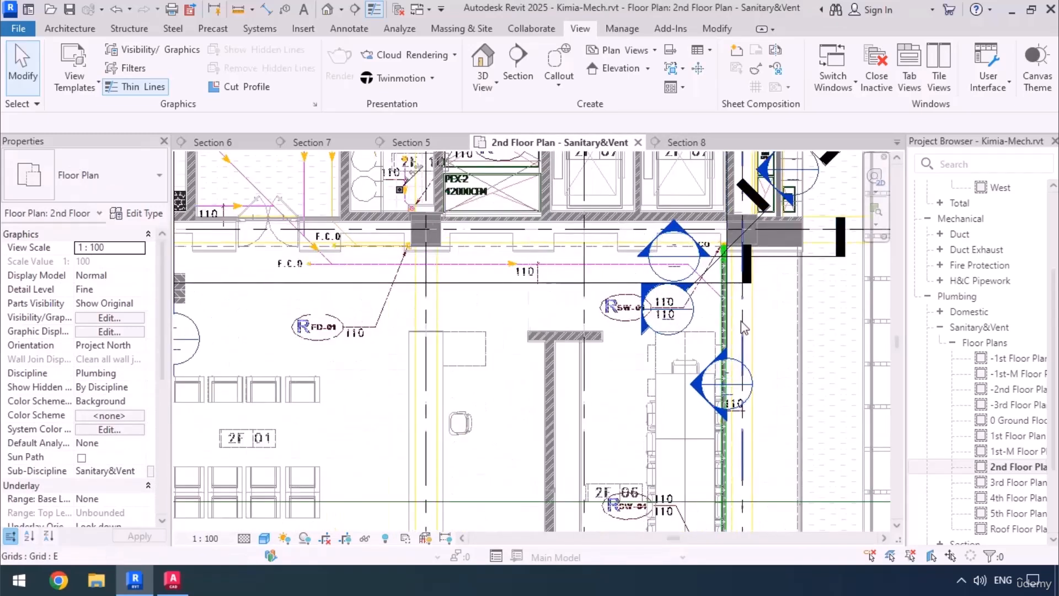
{"action": "middle_click_drag", "start_coordinate": [387, 369], "coordinate": [468, 474]}
{"action": "scroll", "coordinate": [743, 369], "scroll_direction": "down", "scroll_amount": 1}
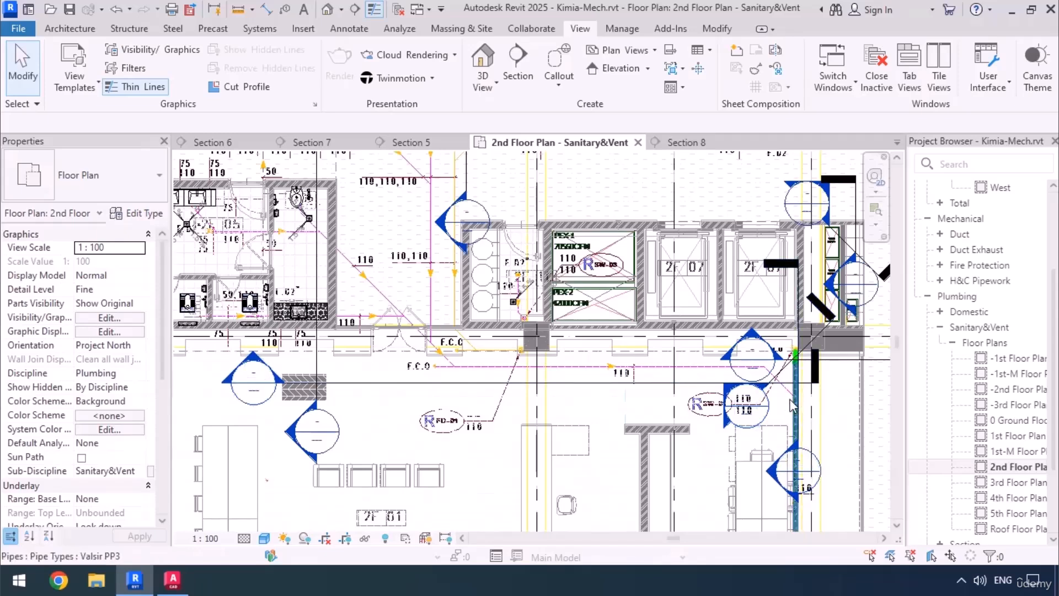
{"action": "middle_click_drag", "start_coordinate": [378, 330], "coordinate": [531, 393]}
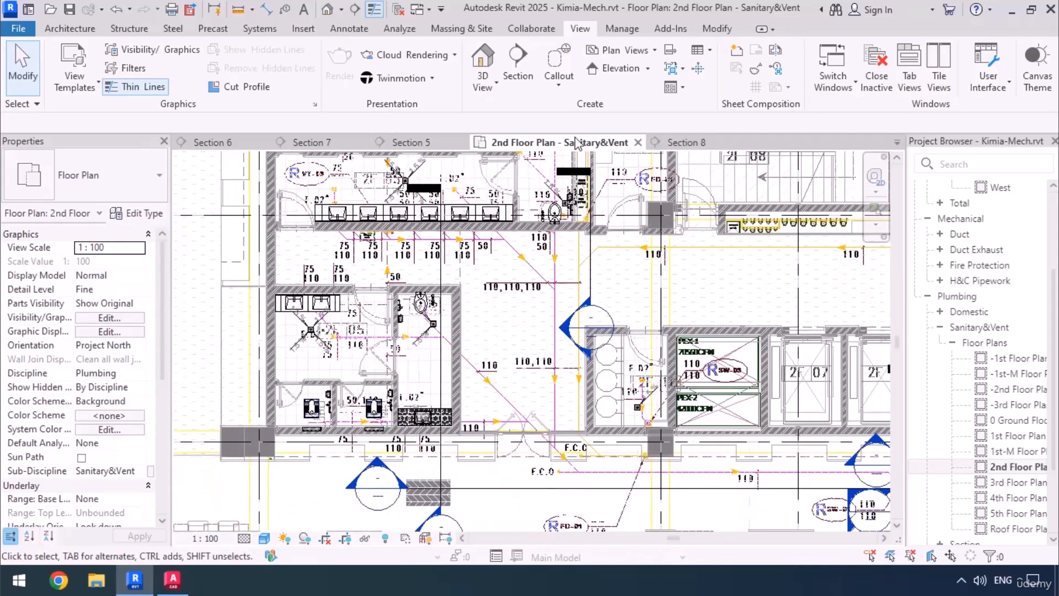
{"action": "middle_click_drag", "start_coordinate": [453, 353], "coordinate": [488, 355]}
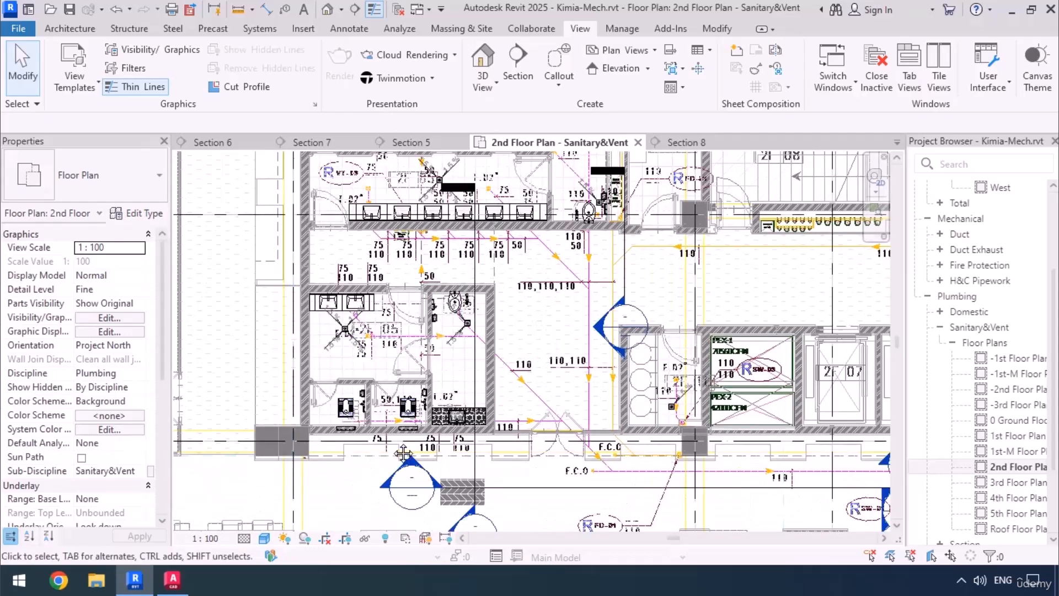
{"action": "middle_click_drag", "start_coordinate": [403, 453], "coordinate": [270, 375]}
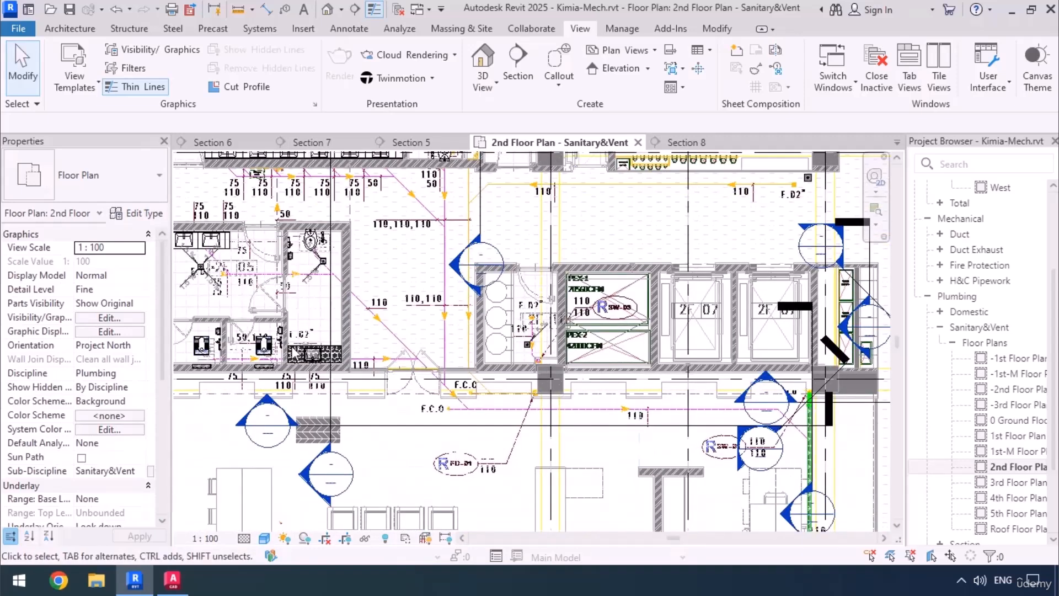
{"action": "middle_click_drag", "start_coordinate": [526, 357], "coordinate": [409, 270]}
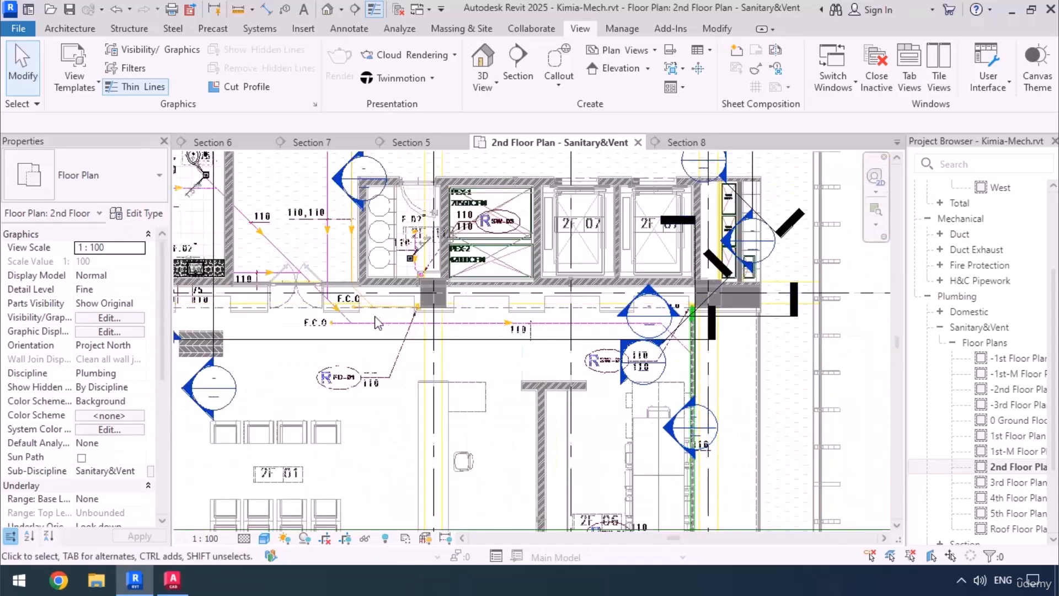
{"action": "middle_click_drag", "start_coordinate": [281, 261], "coordinate": [456, 336]}
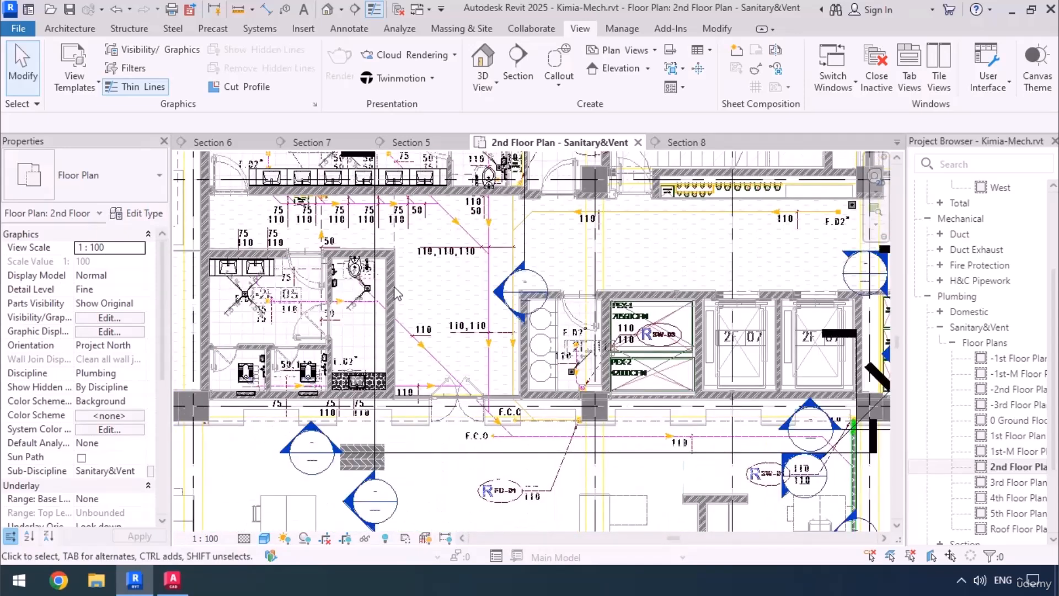
{"action": "middle_click_drag", "start_coordinate": [716, 417], "coordinate": [507, 332]}
Step: Branch a 110 mm pipe off the main run near SW-01, inheriting its elevation and sloping up 1.0000%, along the planned diagonal to its bend
{"action": "scroll", "coordinate": [649, 372], "scroll_direction": "up", "scroll_amount": 3}
{"action": "scroll", "coordinate": [650, 404], "scroll_direction": "up", "scroll_amount": 3}
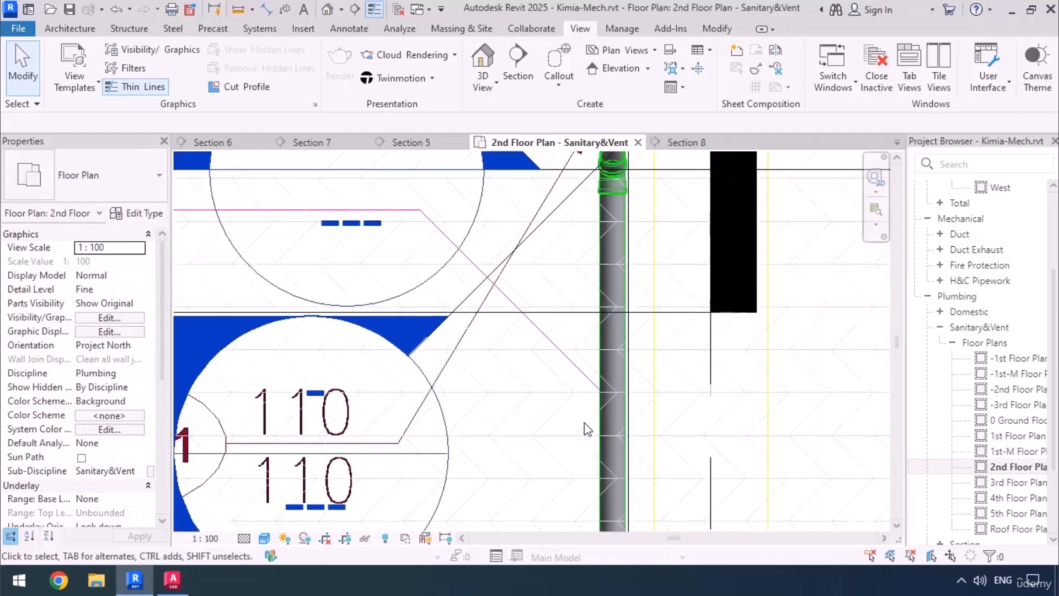
{"action": "middle_click_drag", "start_coordinate": [584, 423], "coordinate": [769, 433]}
{"action": "key", "text": "i"}
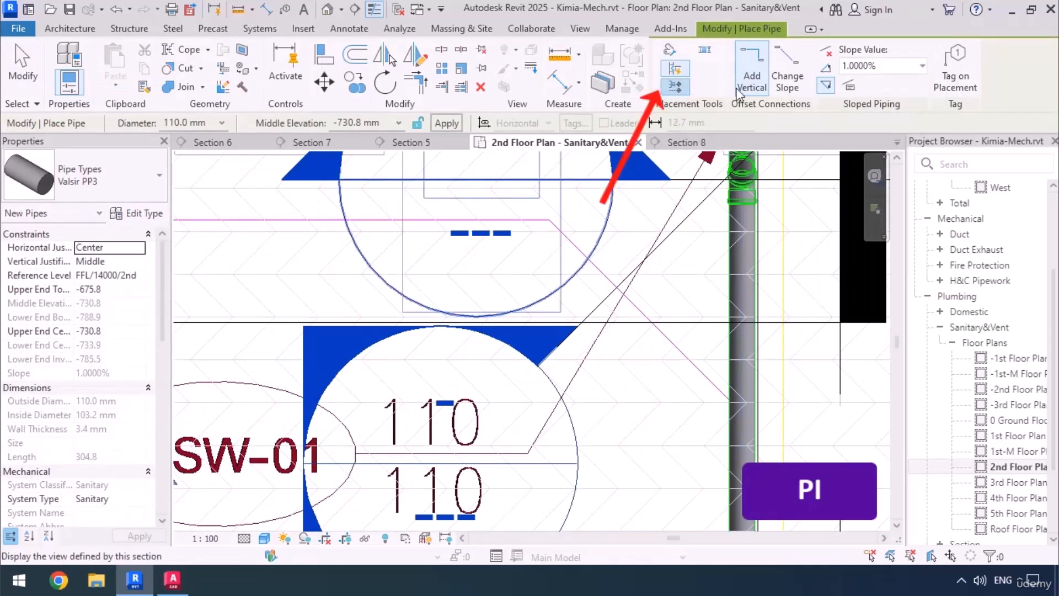
{"action": "left_click", "coordinate": [826, 68]}
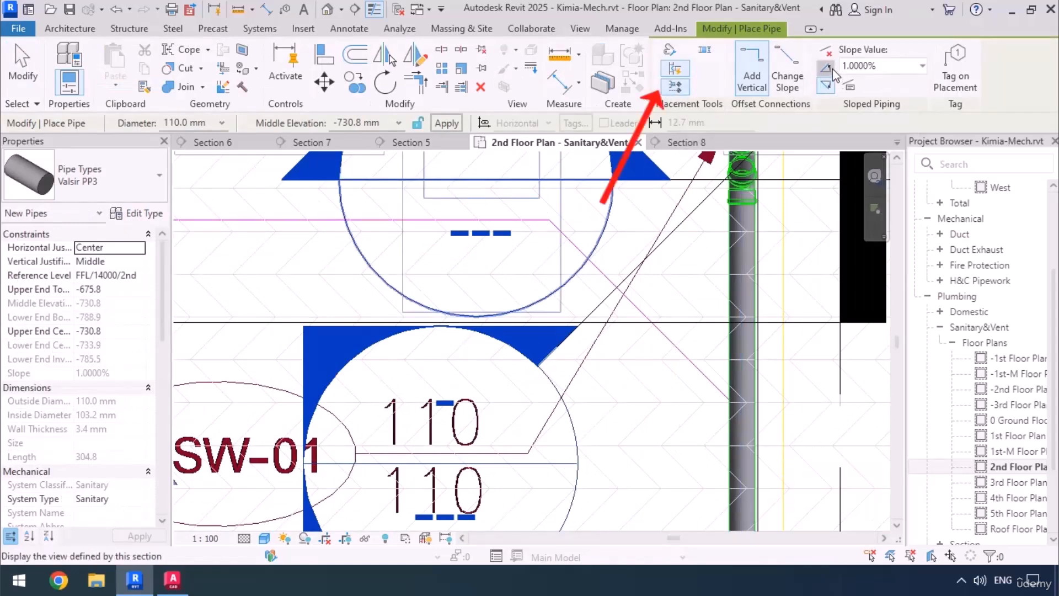
{"action": "left_click", "coordinate": [740, 406]}
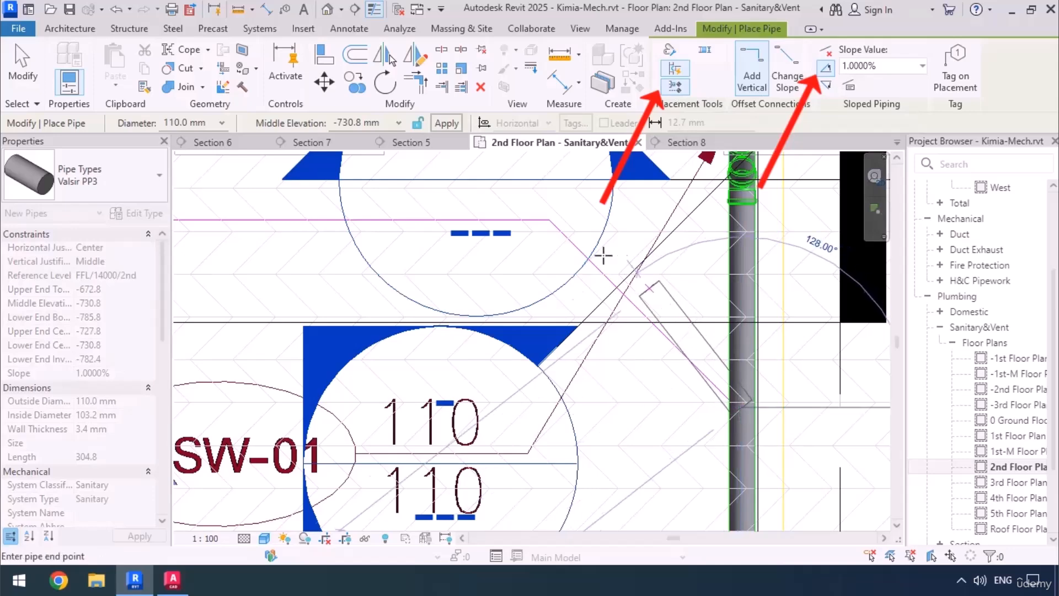
{"action": "left_click", "coordinate": [549, 223]}
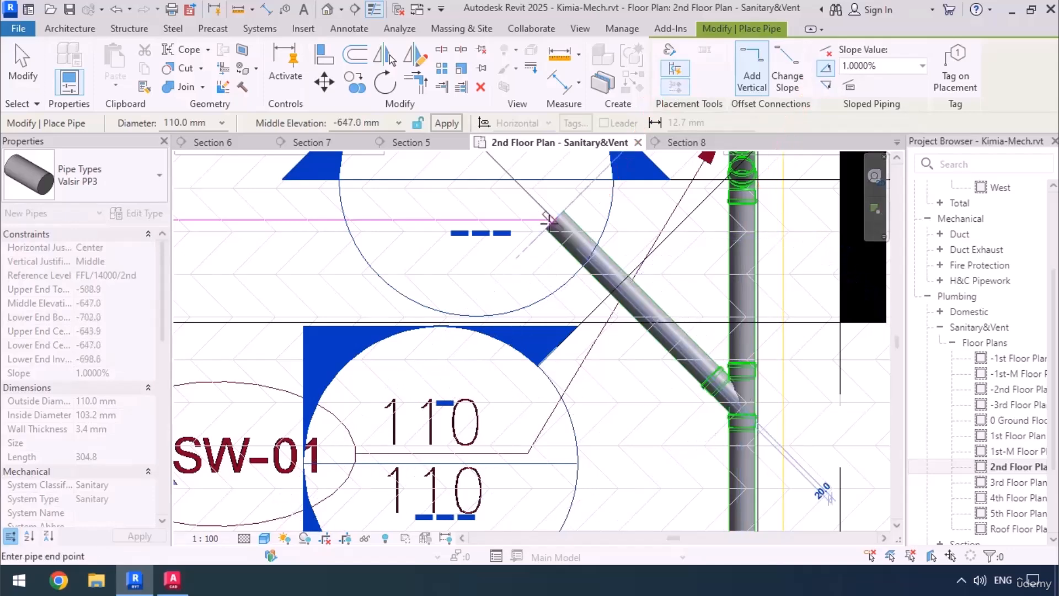
Step: Continue the branch pipe along the planned corridor line to the F.C.O, and turn it 45° to meet the vertical planned line
{"action": "scroll", "coordinate": [772, 364], "scroll_direction": "down", "scroll_amount": 2}
{"action": "scroll", "coordinate": [798, 362], "scroll_direction": "down", "scroll_amount": 3}
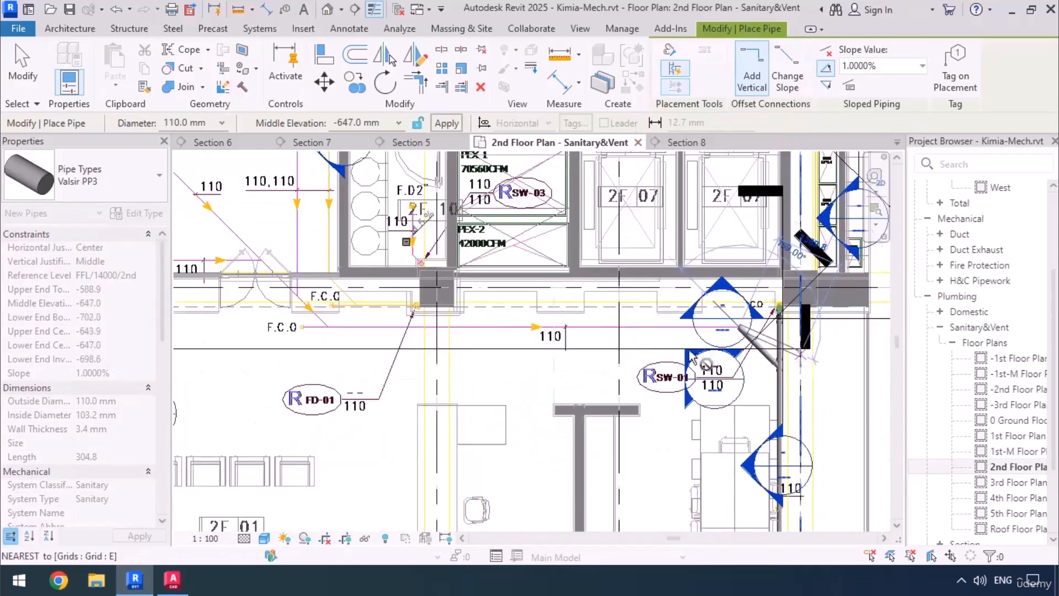
{"action": "middle_click_drag", "start_coordinate": [480, 344], "coordinate": [579, 364]}
{"action": "scroll", "coordinate": [579, 364], "scroll_direction": "up", "scroll_amount": 3}
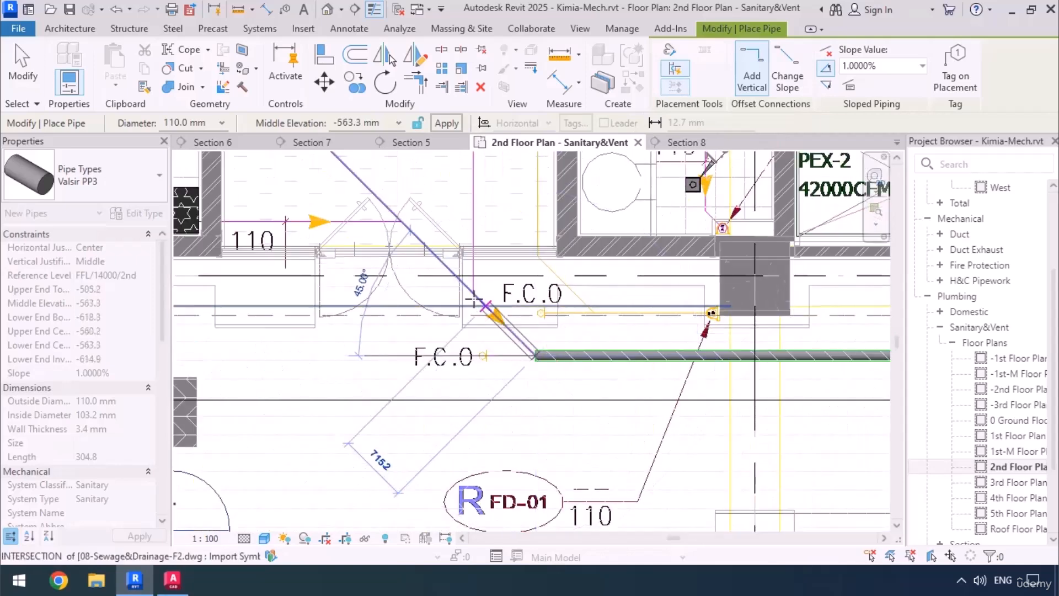
{"action": "left_click", "coordinate": [474, 298]}
Step: Extend the branch pipe at 1.0000% upward slope along the vertical planned line to the washroom toilet beside room 2F 09
{"action": "scroll", "coordinate": [476, 414], "scroll_direction": "down", "scroll_amount": 1}
{"action": "scroll", "coordinate": [479, 425], "scroll_direction": "down", "scroll_amount": 4}
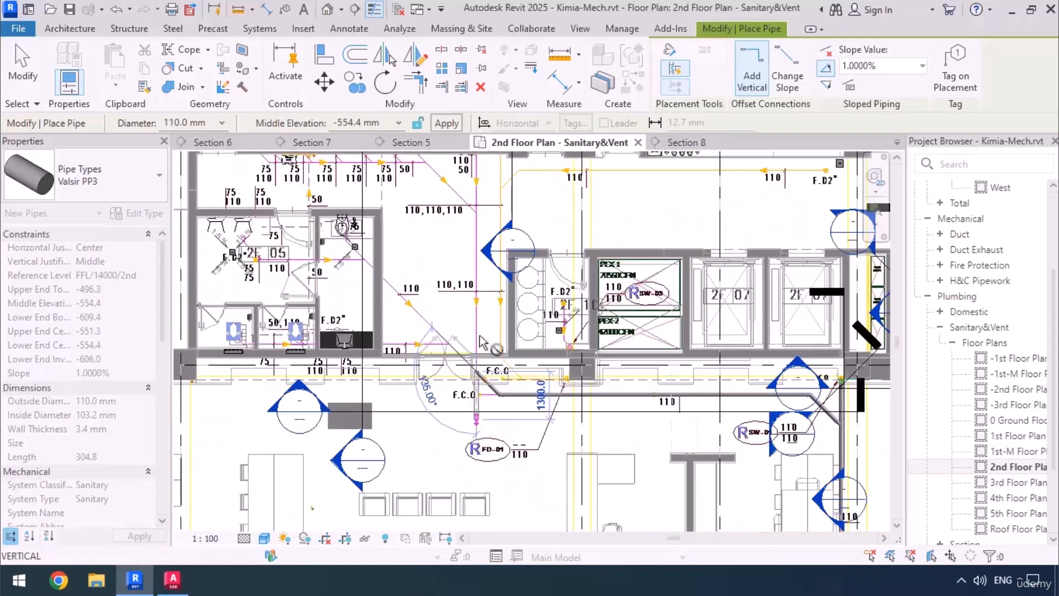
{"action": "middle_click_drag", "start_coordinate": [503, 199], "coordinate": [512, 256]}
{"action": "scroll", "coordinate": [512, 257], "scroll_direction": "up", "scroll_amount": 5}
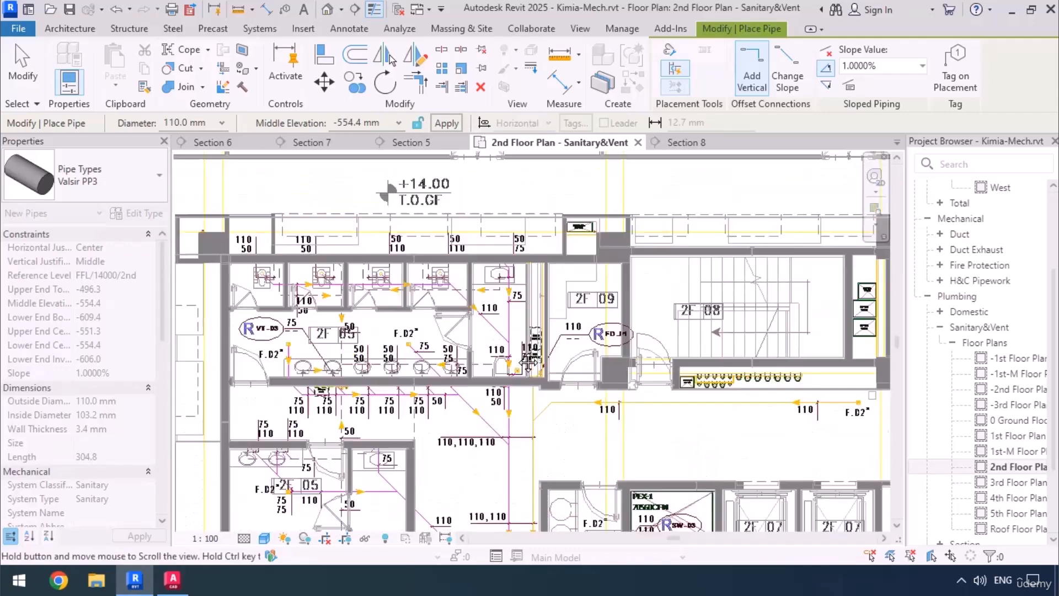
{"action": "middle_click_drag", "start_coordinate": [524, 409], "coordinate": [532, 291]}
{"action": "middle_click_drag", "start_coordinate": [530, 469], "coordinate": [542, 291]}
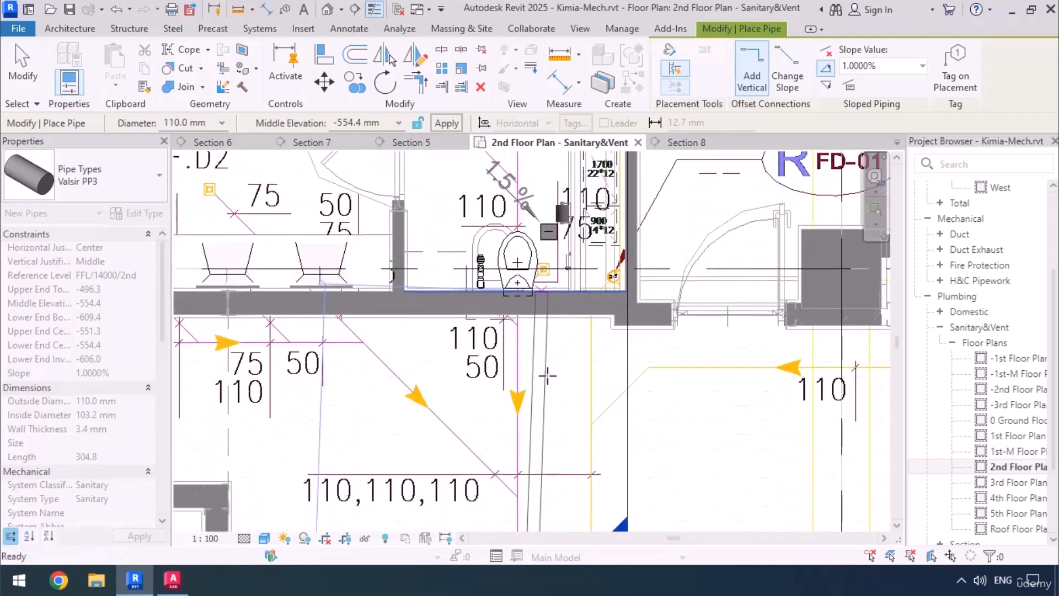
{"action": "middle_click_drag", "start_coordinate": [514, 345], "coordinate": [522, 456]}
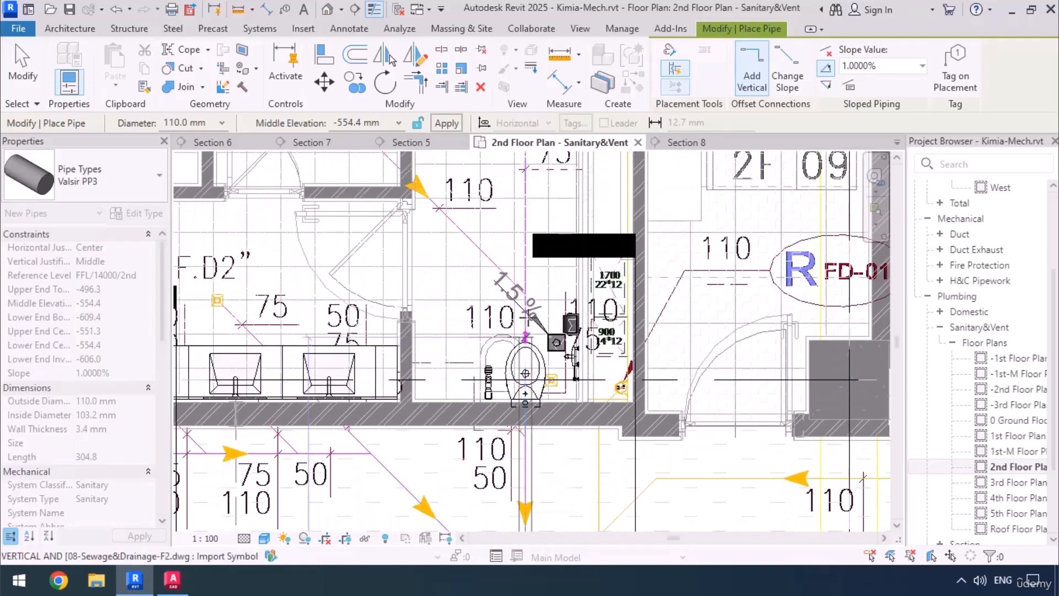
{"action": "scroll", "coordinate": [535, 321], "scroll_direction": "down", "scroll_amount": 5}
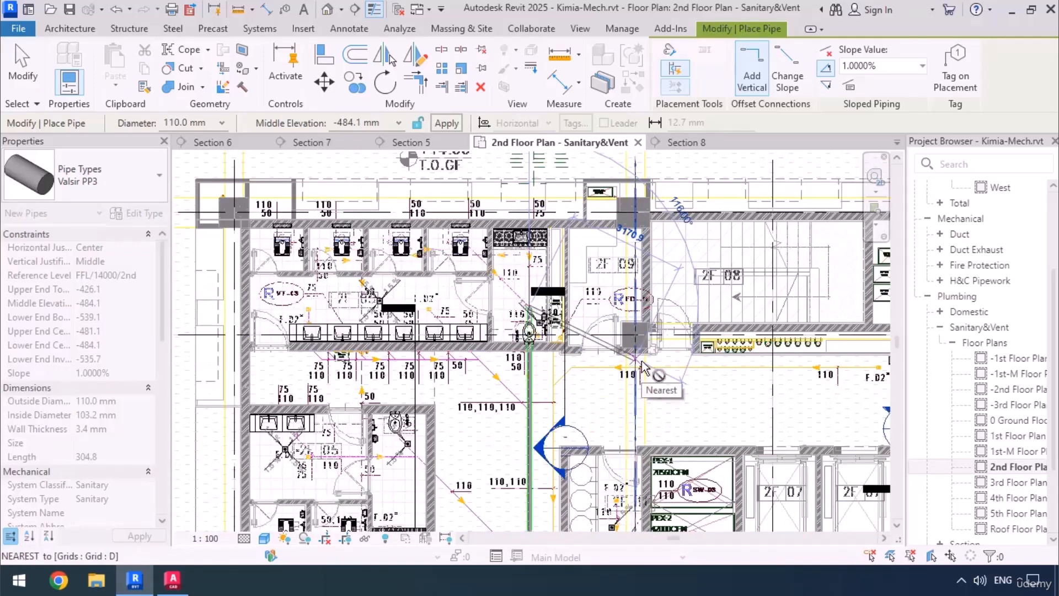
Step: End the current pipe run and convert the 45° bend where it turns vertical near the F.C.O into a branch fitting
{"action": "scroll", "coordinate": [531, 311], "scroll_direction": "up", "scroll_amount": 5}
{"action": "scroll", "coordinate": [573, 286], "scroll_direction": "down", "scroll_amount": 3}
{"action": "key", "text": "Escape"}
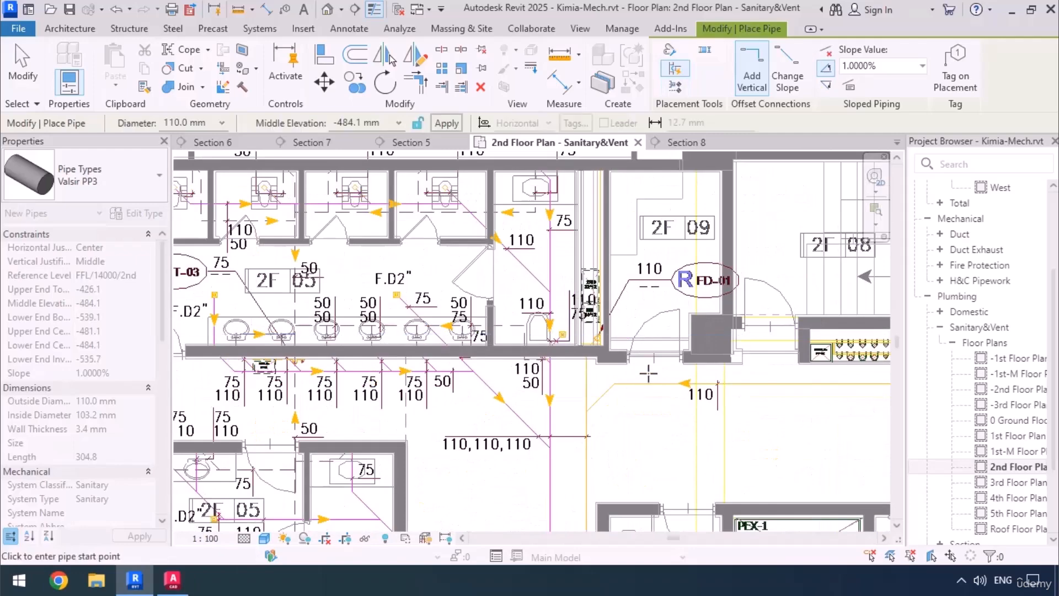
{"action": "scroll", "coordinate": [649, 373], "scroll_direction": "down", "scroll_amount": 5}
{"action": "middle_click_drag", "start_coordinate": [577, 486], "coordinate": [636, 547]}
{"action": "scroll", "coordinate": [570, 458], "scroll_direction": "up", "scroll_amount": 4}
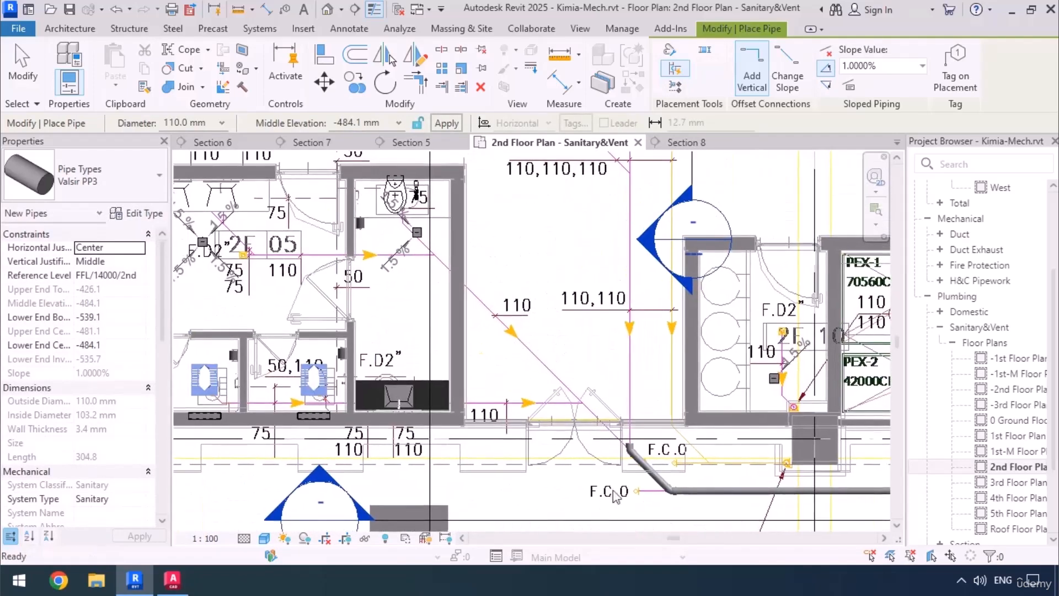
{"action": "scroll", "coordinate": [465, 307], "scroll_direction": "down", "scroll_amount": 1}
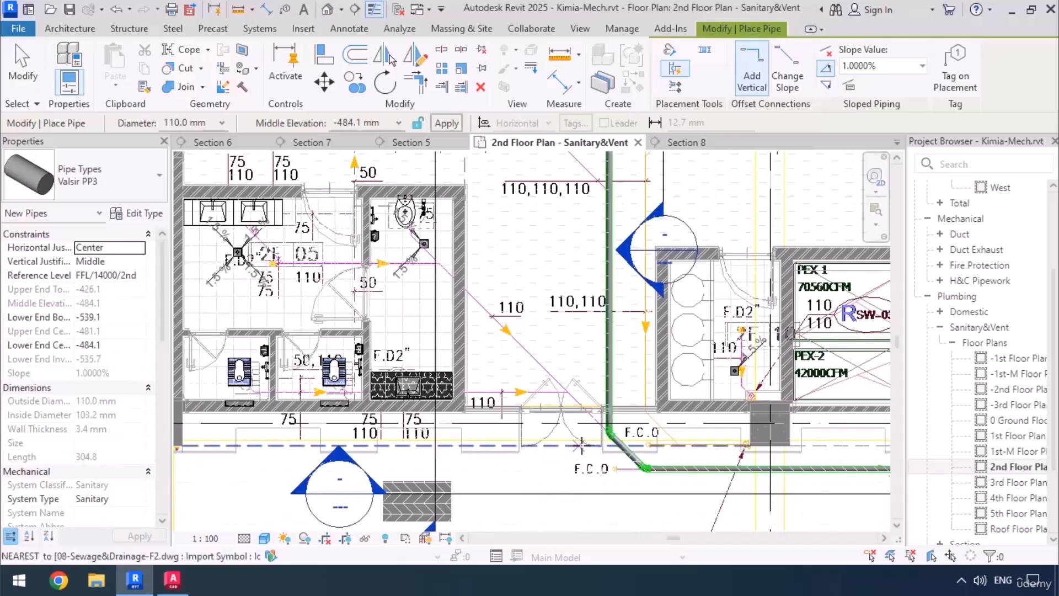
{"action": "key", "text": "Escape"}
{"action": "key", "text": "Escape"}
{"action": "scroll", "coordinate": [591, 430], "scroll_direction": "up", "scroll_amount": 6}
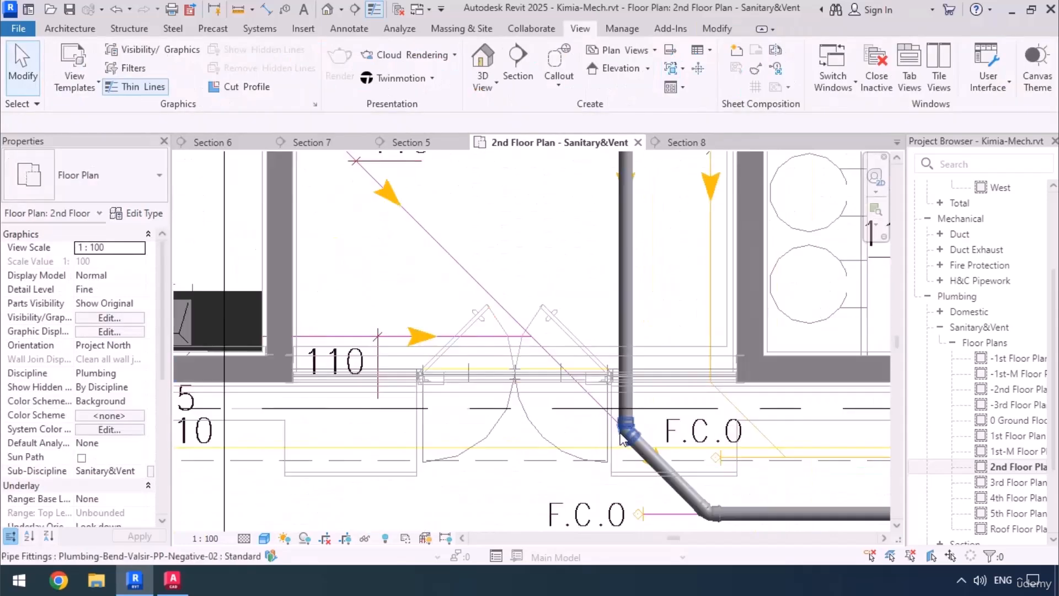
{"action": "left_click", "coordinate": [606, 411]}
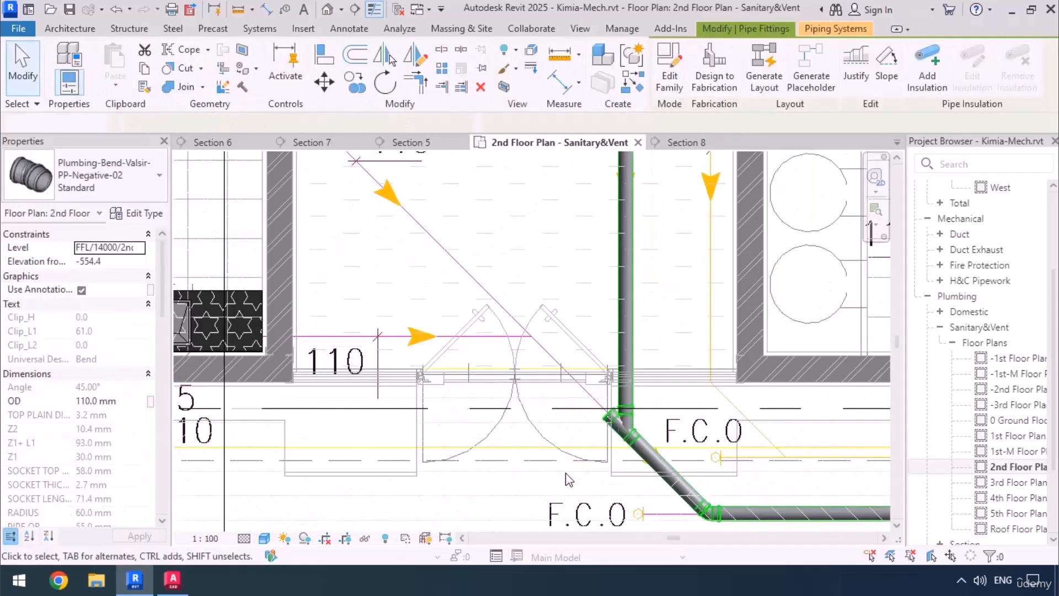
Step: Draw a 110 mm pipe at 1.0000% slope from the branch's open end along the planned diagonal to the toilet beside 2F 05
{"action": "left_click", "coordinate": [611, 422]}
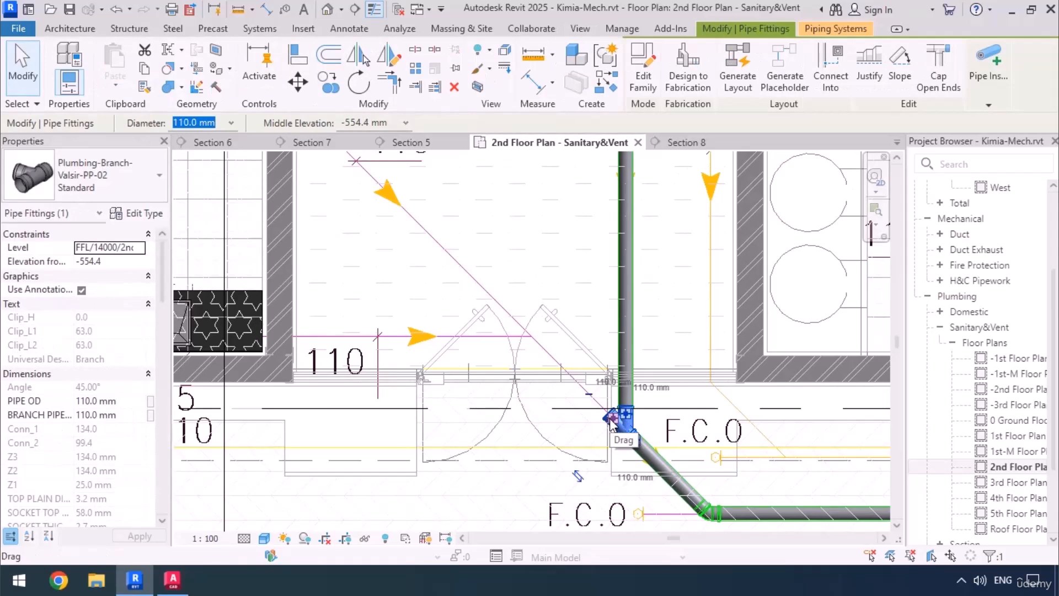
{"action": "right_click", "coordinate": [613, 424]}
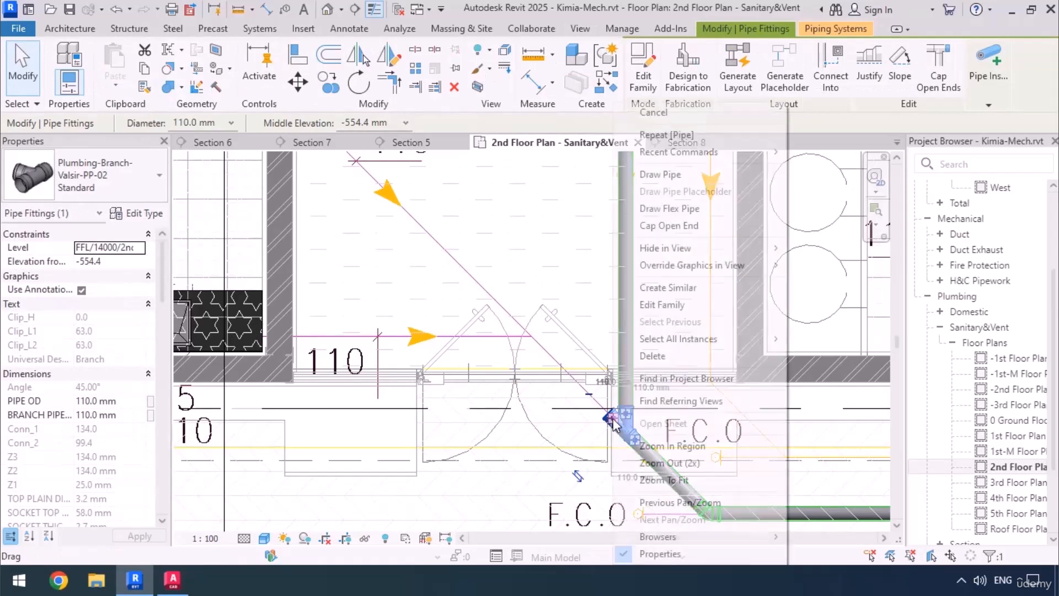
{"action": "left_click", "coordinate": [668, 177]}
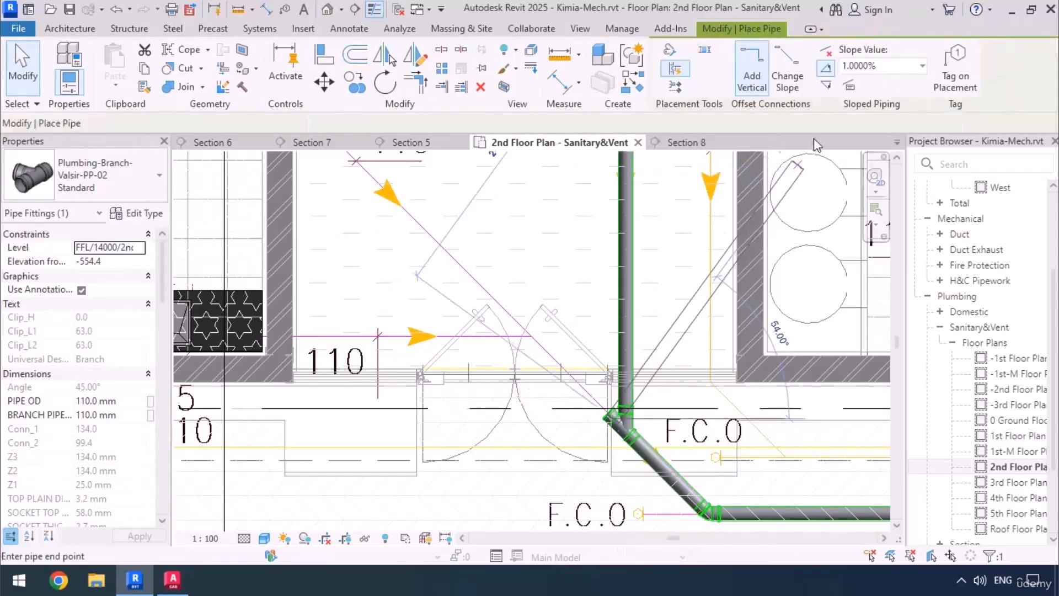
{"action": "scroll", "coordinate": [740, 323], "scroll_direction": "down", "scroll_amount": 3}
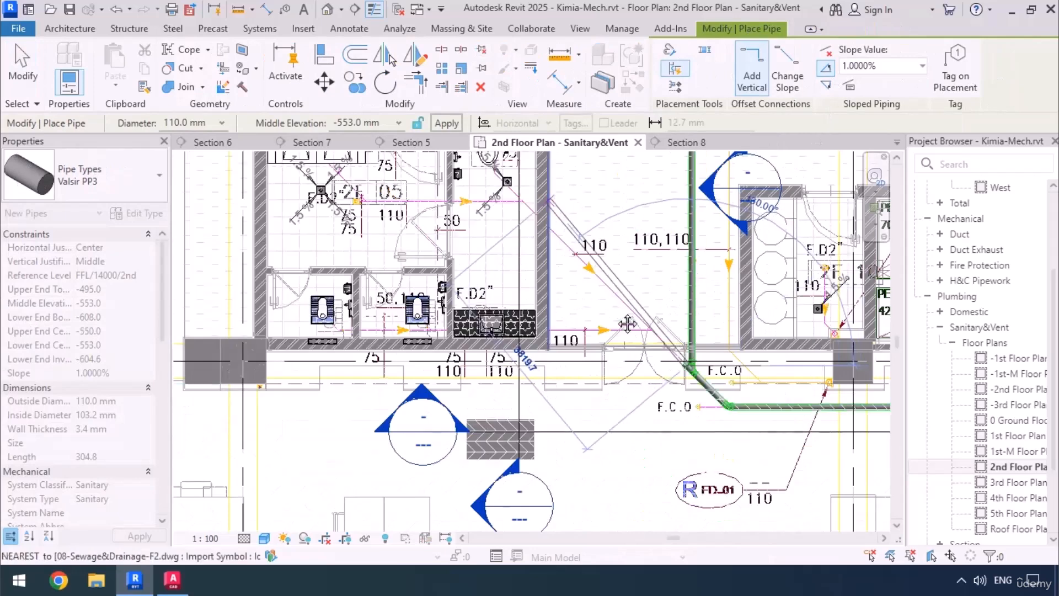
{"action": "scroll", "coordinate": [564, 276], "scroll_direction": "up", "scroll_amount": 5}
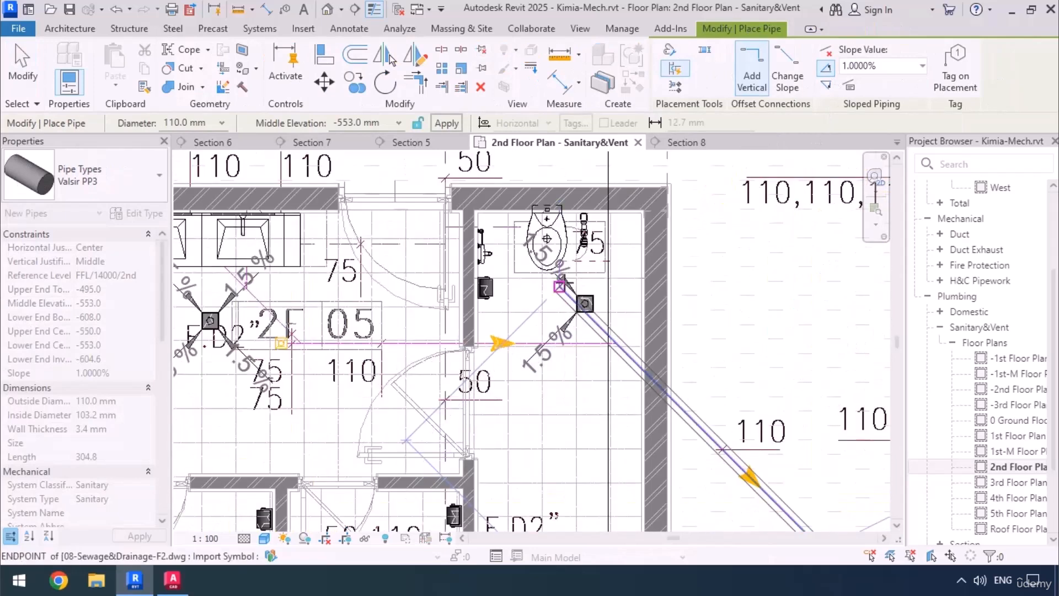
{"action": "left_click", "coordinate": [563, 283]}
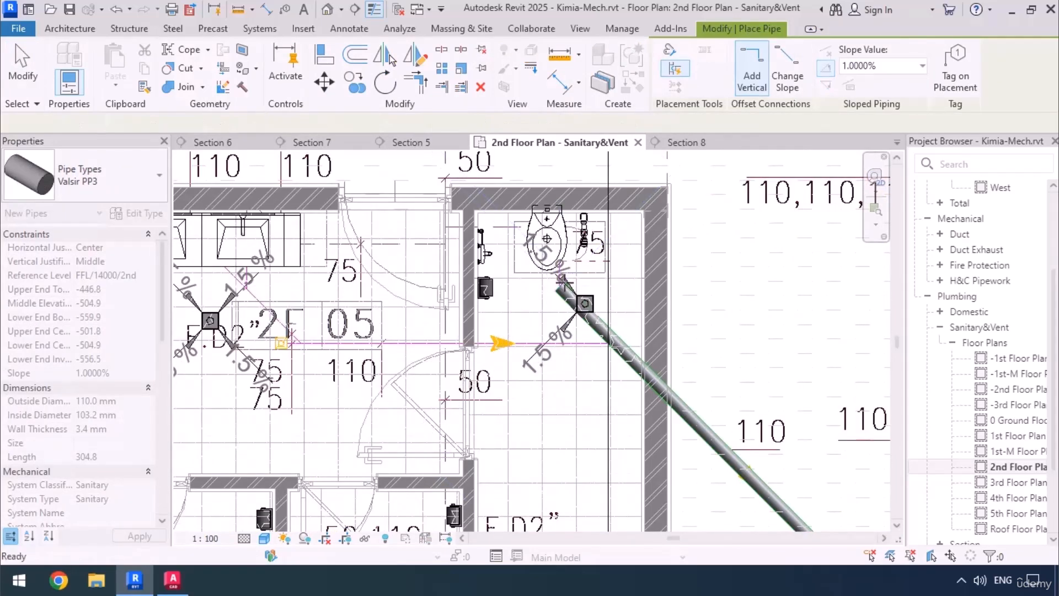
Step: End the diagonal pipe and convert the bend on the corridor run into a branch fitting opening toward the lower F.C.O
{"action": "scroll", "coordinate": [412, 258], "scroll_direction": "down", "scroll_amount": 4}
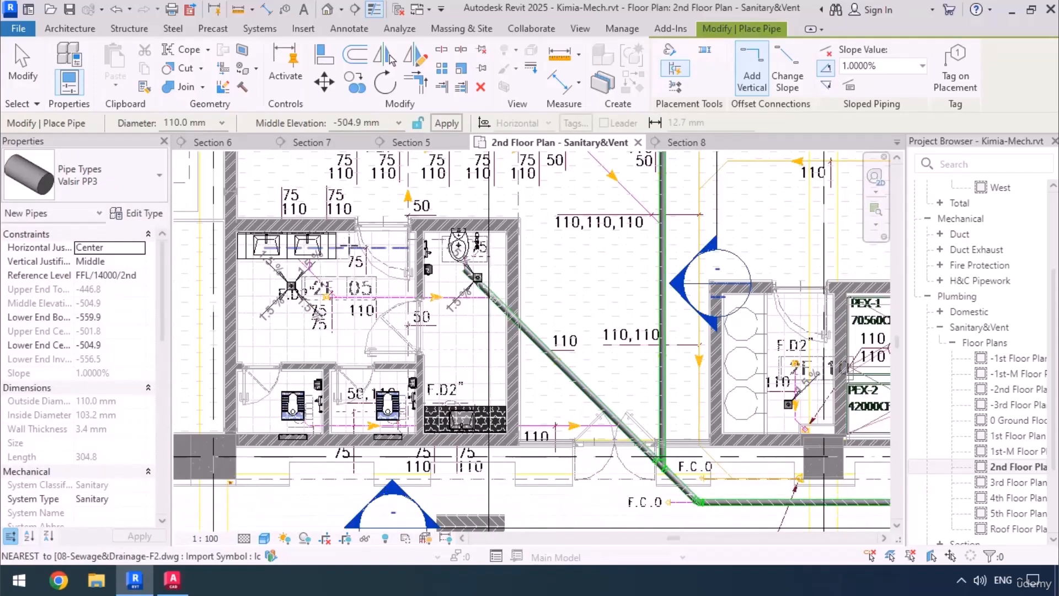
{"action": "scroll", "coordinate": [405, 259], "scroll_direction": "down", "scroll_amount": 3}
{"action": "middle_click_drag", "start_coordinate": [620, 430], "coordinate": [562, 428]}
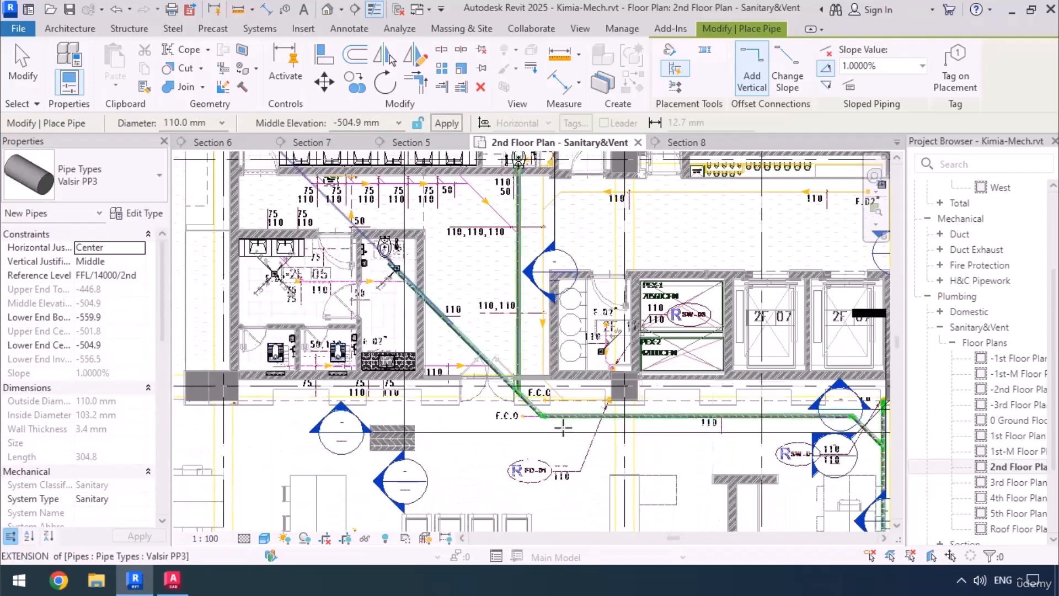
{"action": "scroll", "coordinate": [563, 427], "scroll_direction": "up", "scroll_amount": 6}
{"action": "key", "text": "Escape"}
{"action": "key", "text": "Escape"}
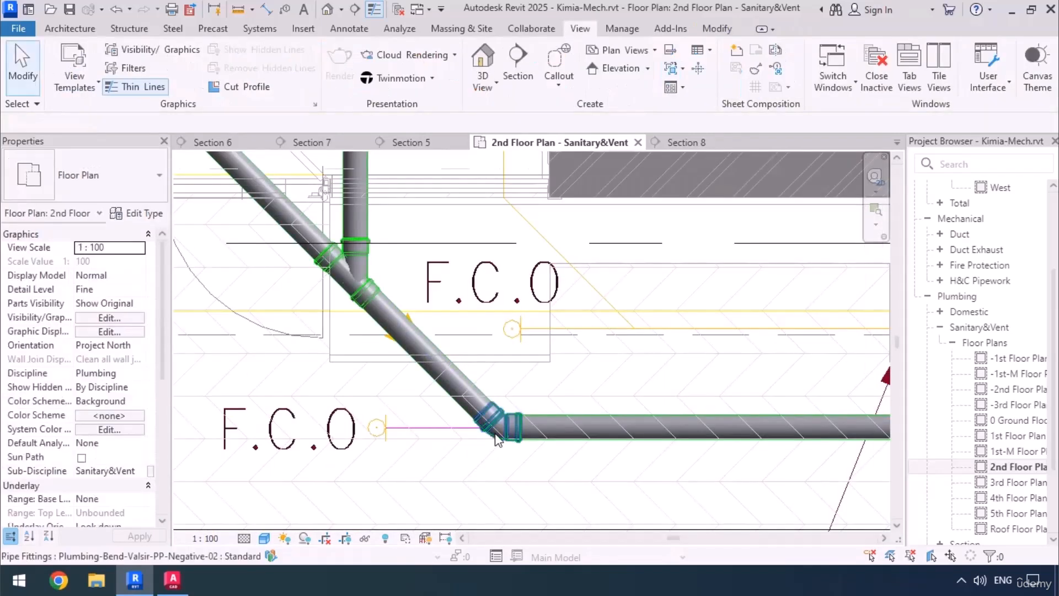
{"action": "left_click", "coordinate": [496, 436]}
{"action": "key", "text": "Delete"}
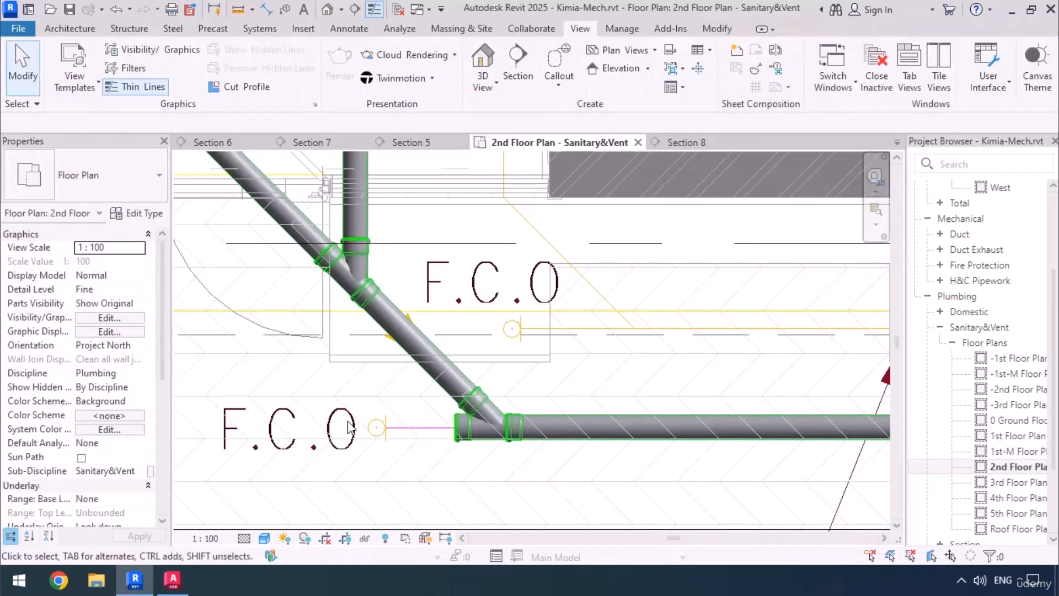
Step: Reposition the vertical section line beside the new pipe, extend it down past the F.C.O bends, and open its section view
{"action": "scroll", "coordinate": [403, 385], "scroll_direction": "down", "scroll_amount": 3}
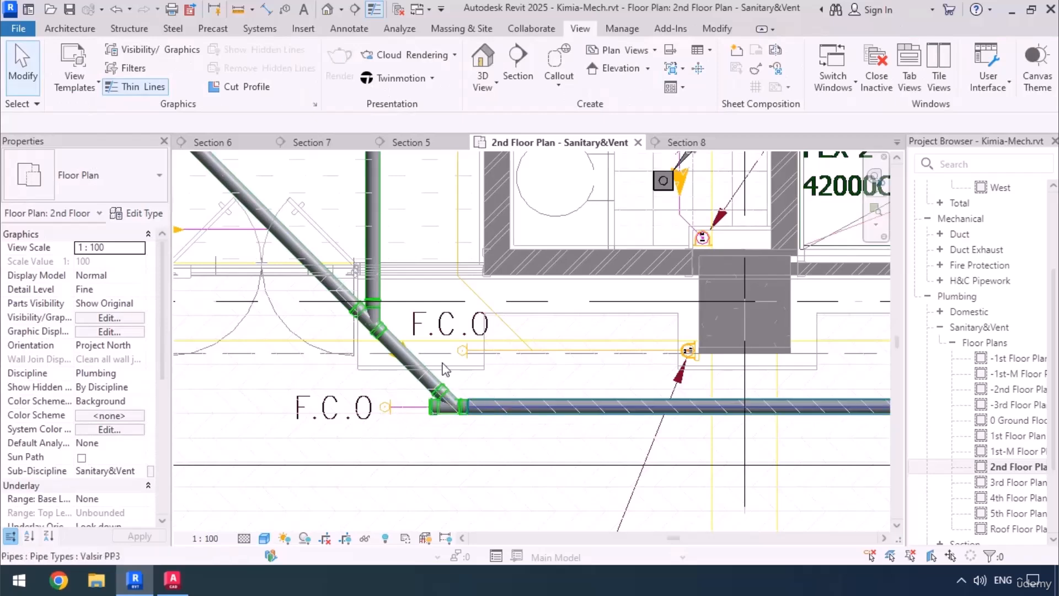
{"action": "scroll", "coordinate": [394, 337], "scroll_direction": "down", "scroll_amount": 6}
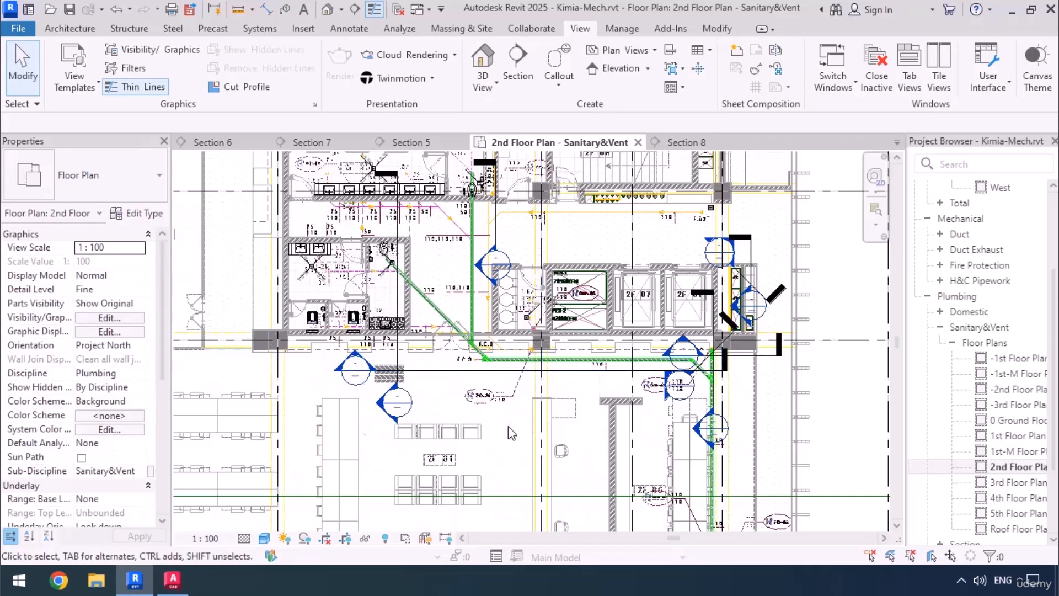
{"action": "scroll", "coordinate": [495, 223], "scroll_direction": "up", "scroll_amount": 3}
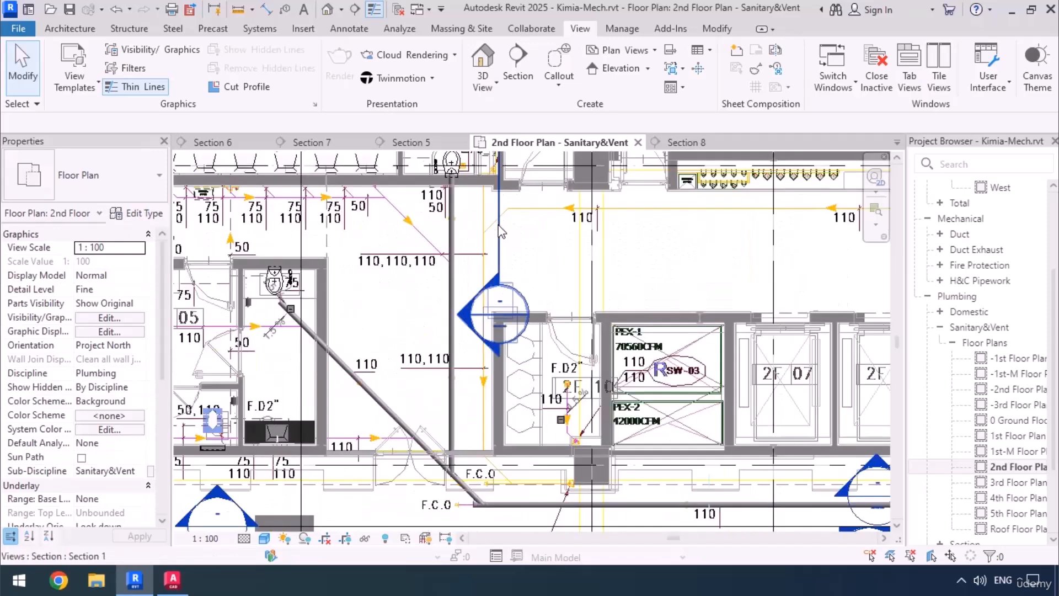
{"action": "left_click", "coordinate": [497, 227]}
{"action": "left_click_drag", "start_coordinate": [472, 270], "coordinate": [466, 279]}
{"action": "mouse_move", "coordinate": [467, 325]}
{"action": "left_mouse_down"}
{"action": "mouse_move", "coordinate": [460, 255]}
{"action": "mouse_move", "coordinate": [462, 459]}
{"action": "left_mouse_up"}
{"action": "scroll", "coordinate": [460, 255], "scroll_direction": "down", "scroll_amount": 2}
{"action": "left_click_drag", "start_coordinate": [448, 315], "coordinate": [450, 459]}
{"action": "right_click", "coordinate": [465, 437]}
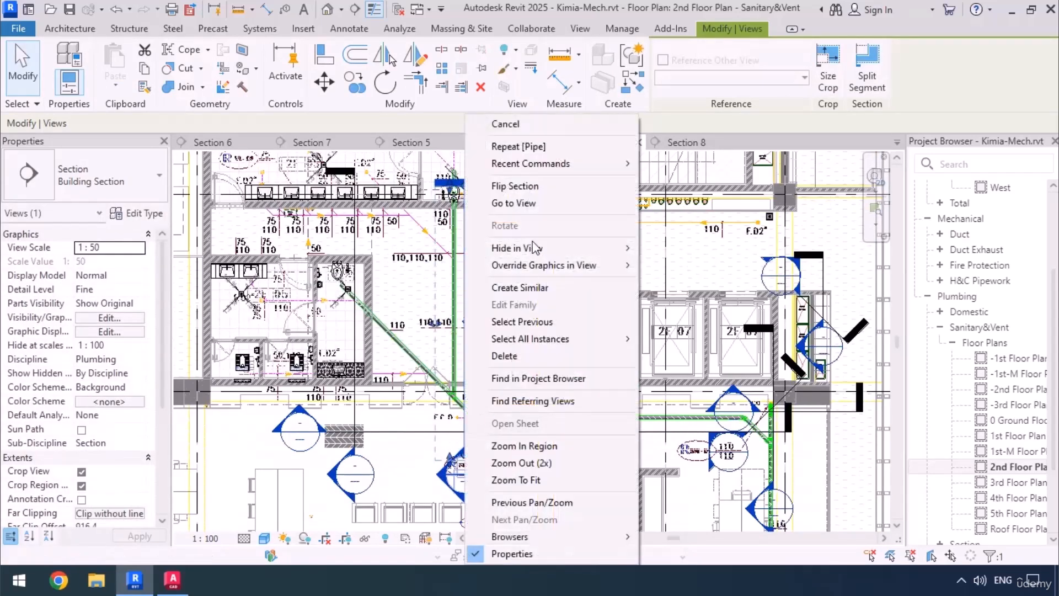
{"action": "left_click", "coordinate": [539, 202]}
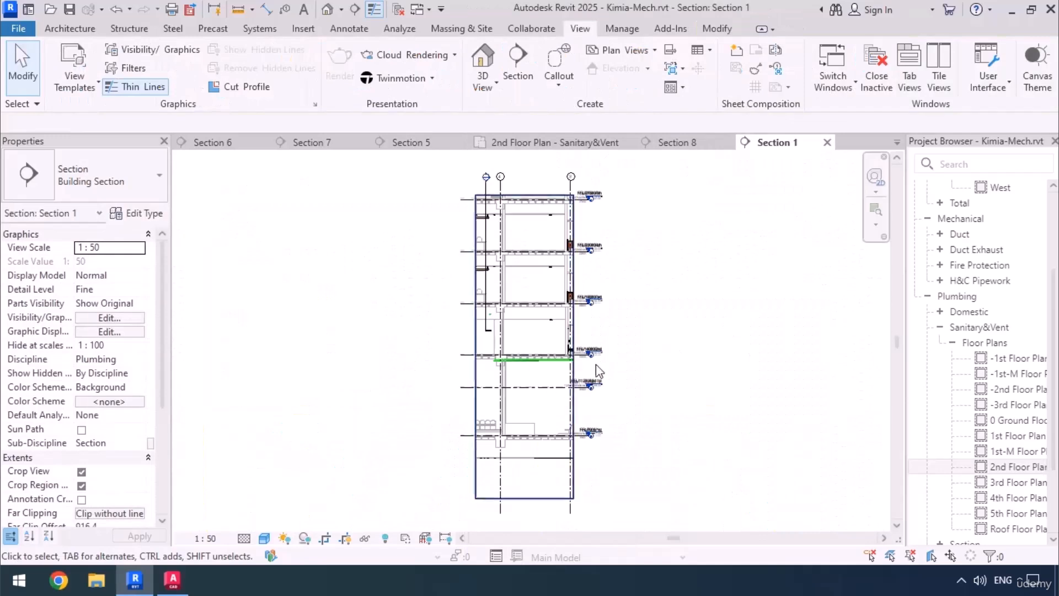
Step: Widen the section's crop region on the level-marker side beyond the far end of the pipes under the 2nd floor
{"action": "scroll", "coordinate": [596, 365], "scroll_direction": "up", "scroll_amount": 5}
{"action": "scroll", "coordinate": [590, 281], "scroll_direction": "up", "scroll_amount": 2}
{"action": "middle_click_drag", "start_coordinate": [589, 283], "coordinate": [339, 324]}
{"action": "scroll", "coordinate": [315, 282], "scroll_direction": "down", "scroll_amount": 3}
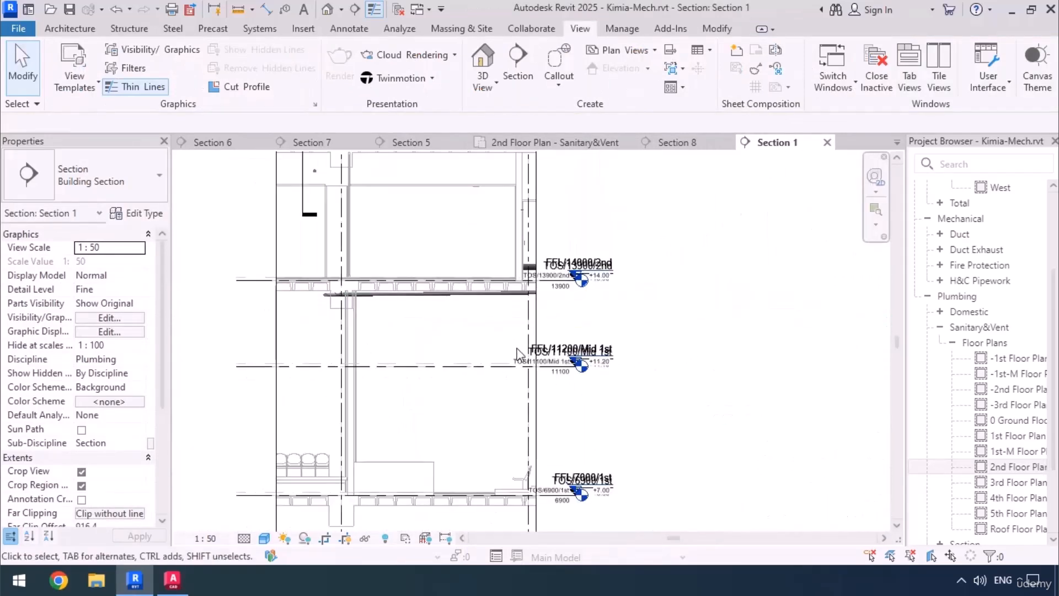
{"action": "left_click", "coordinate": [537, 325]}
{"action": "scroll", "coordinate": [432, 356], "scroll_direction": "down", "scroll_amount": 1}
{"action": "left_click_drag", "start_coordinate": [499, 286], "coordinate": [579, 341]}
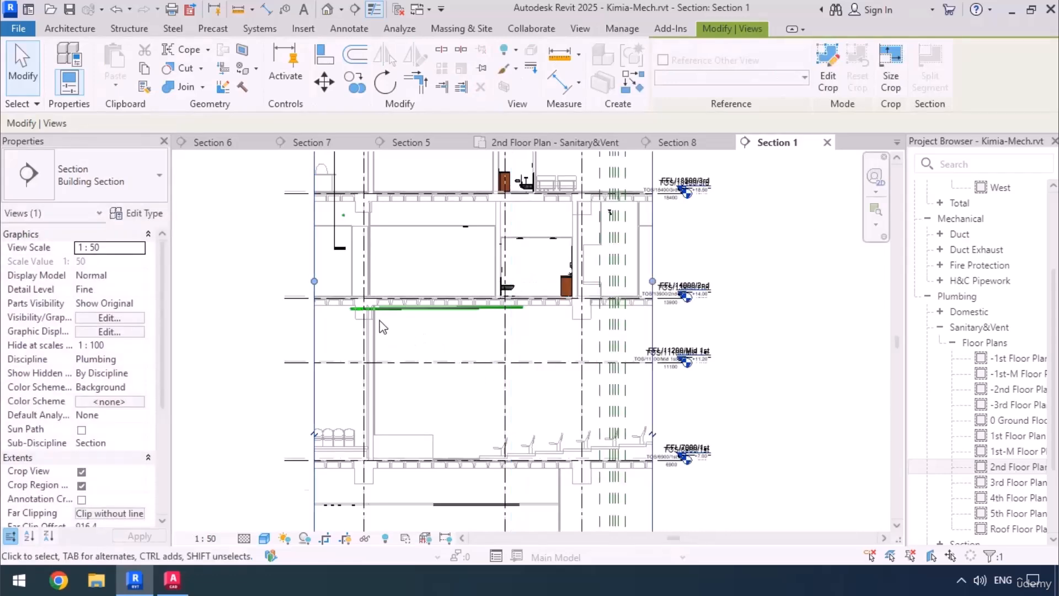
Step: Select the sanitary pipes and fittings under the 2nd-floor slab and nudge them down until they clear the underside of the concrete beam
{"action": "scroll", "coordinate": [382, 327], "scroll_direction": "up", "scroll_amount": 5}
{"action": "left_click", "coordinate": [270, 366]}
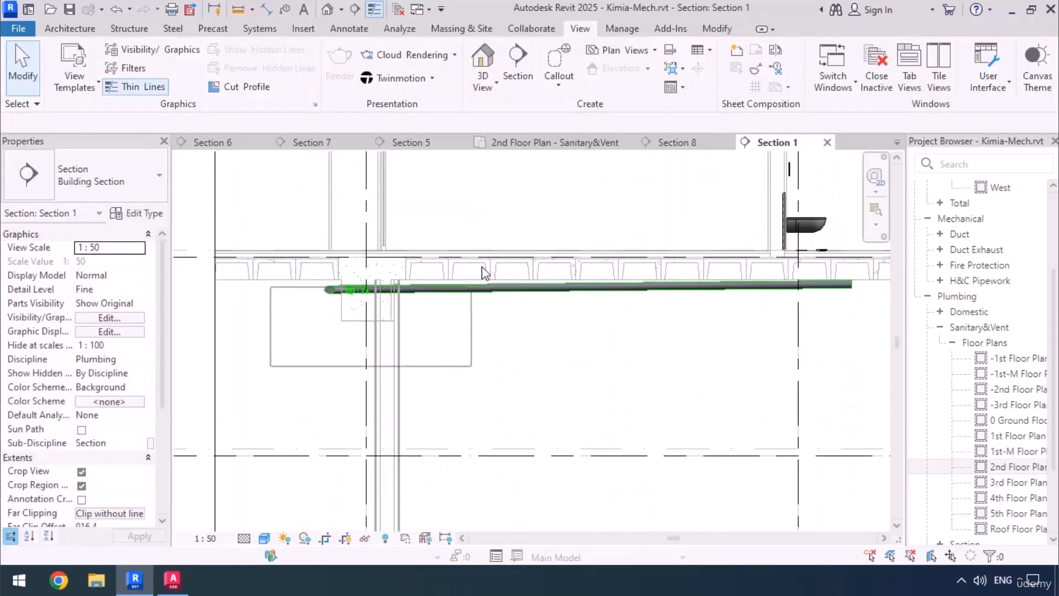
{"action": "left_click_drag", "start_coordinate": [482, 272], "coordinate": [502, 357]}
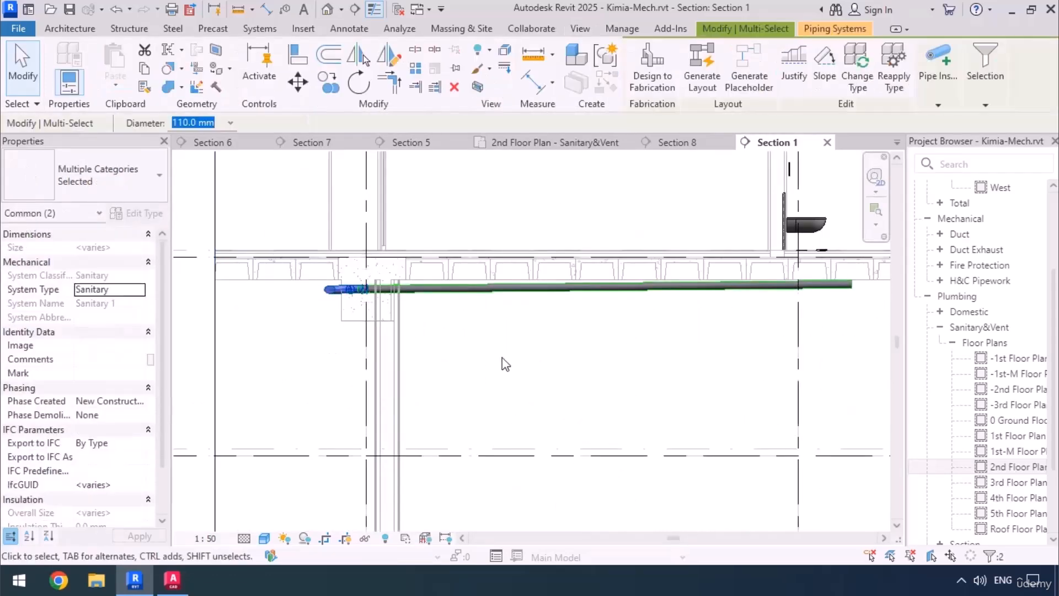
{"action": "left_click", "coordinate": [522, 296], "text": "ctrl"}
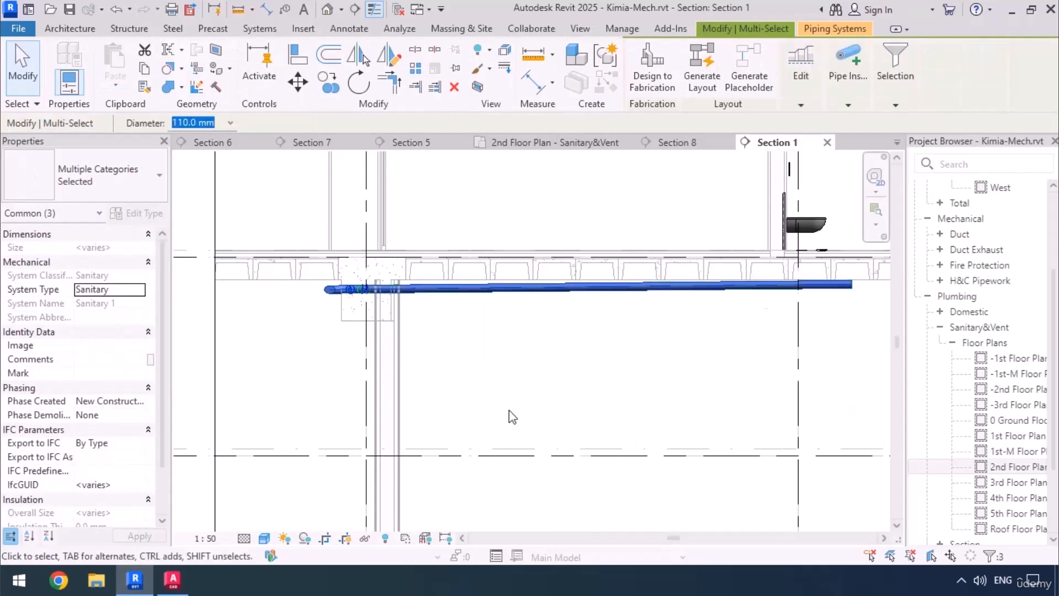
{"action": "key", "text": "shift+Down"}
{"action": "key", "text": "Down"}
{"action": "key", "text": "Down"}
{"action": "key", "text": "Down"}
{"action": "key", "text": "Down"}
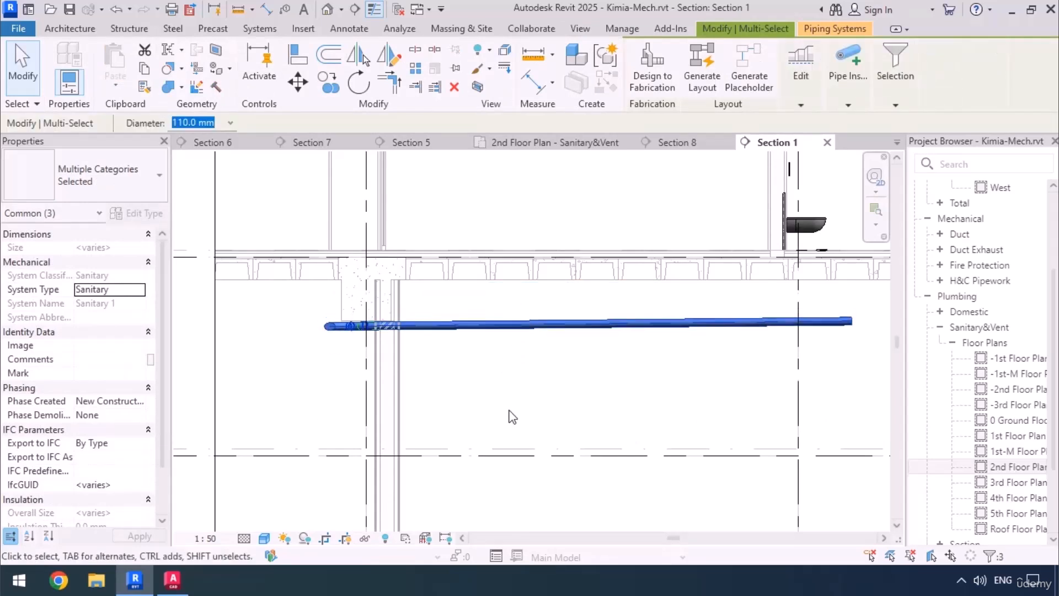
{"action": "scroll", "coordinate": [382, 325], "scroll_direction": "up", "scroll_amount": 3}
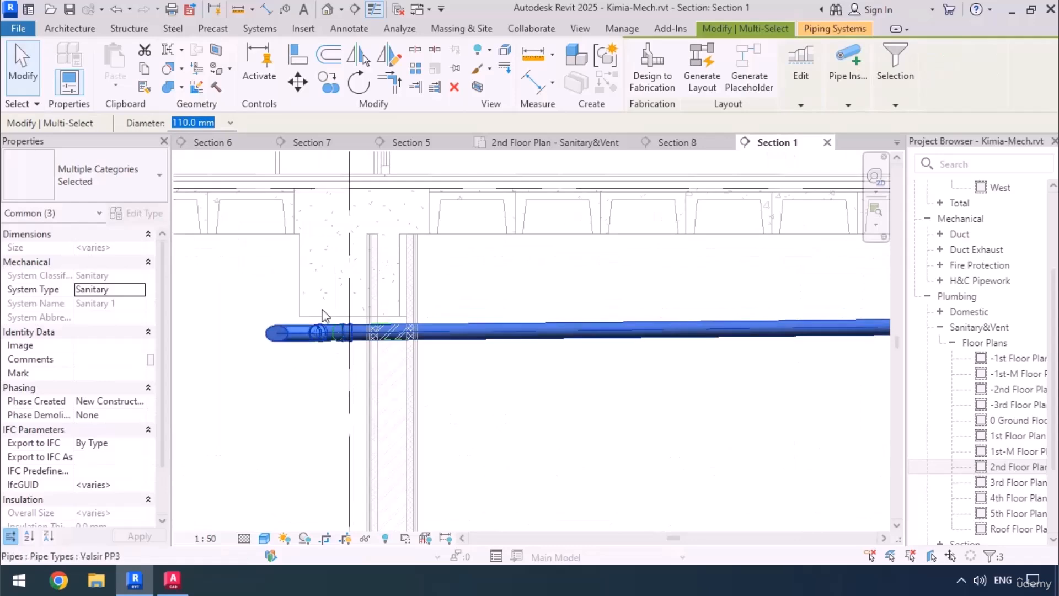
{"action": "scroll", "coordinate": [584, 253], "scroll_direction": "down", "scroll_amount": 3}
{"action": "scroll", "coordinate": [281, 259], "scroll_direction": "down", "scroll_amount": 3}
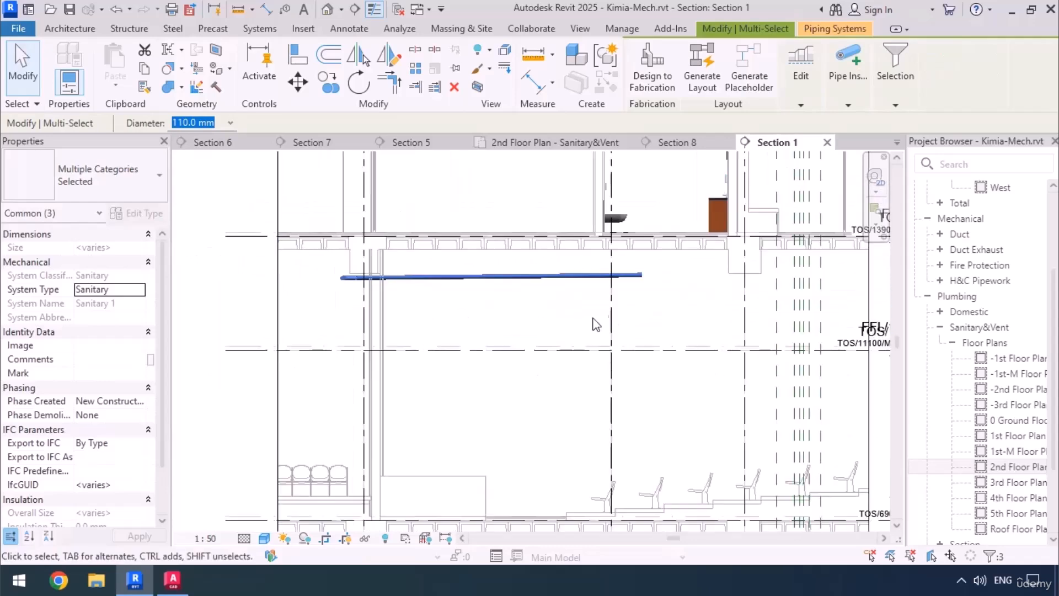
Step: Return to the 2nd floor sanitary plan and set its view depth offset to -1500.0 in the view range
{"action": "left_click", "coordinate": [478, 144]}
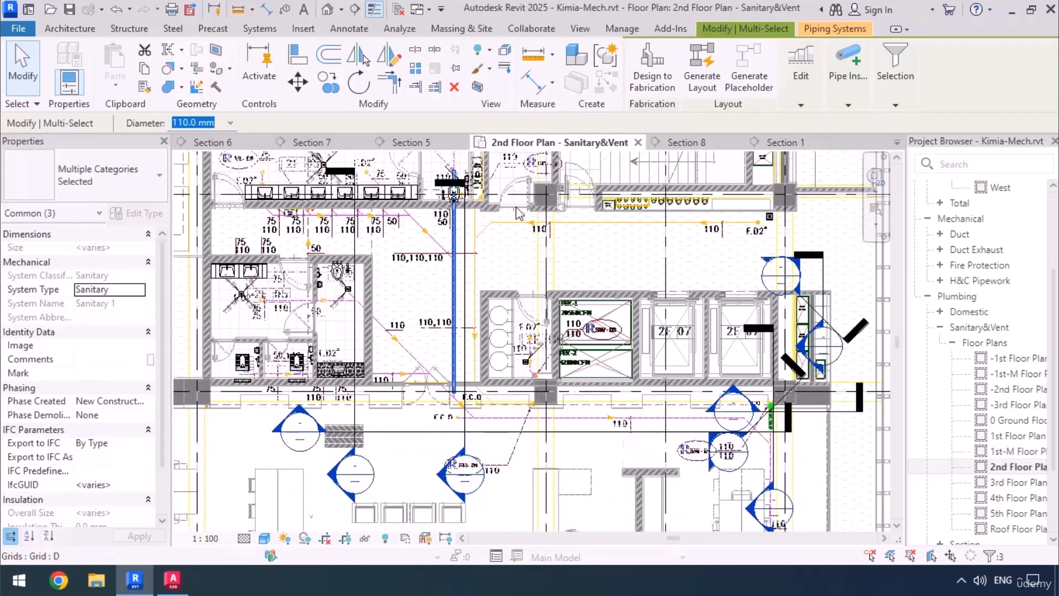
{"action": "scroll", "coordinate": [477, 243], "scroll_direction": "up", "scroll_amount": 5}
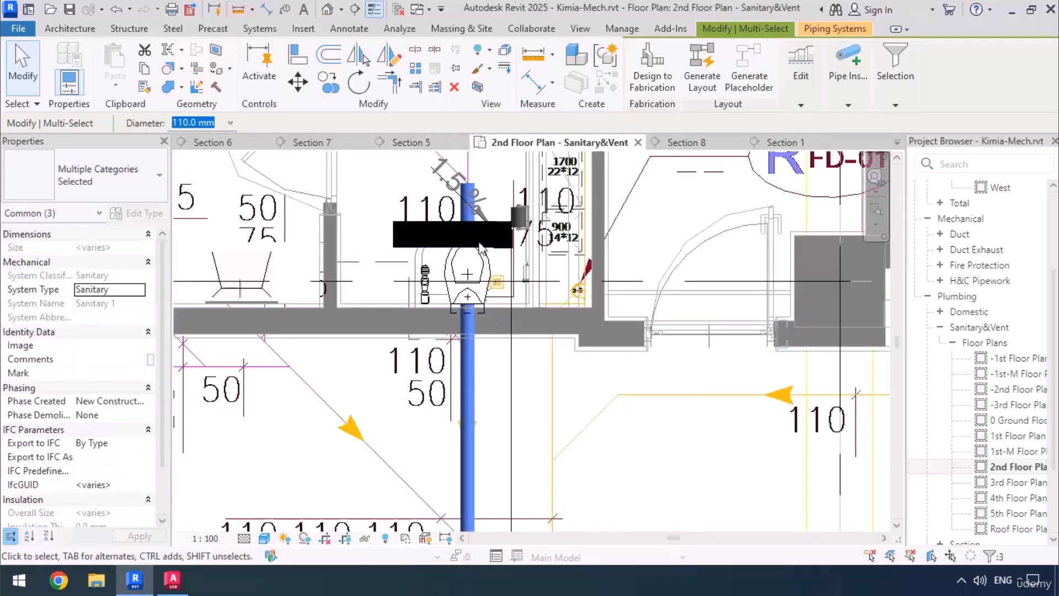
{"action": "scroll", "coordinate": [480, 248], "scroll_direction": "down", "scroll_amount": 3}
{"action": "scroll", "coordinate": [578, 200], "scroll_direction": "down", "scroll_amount": 2}
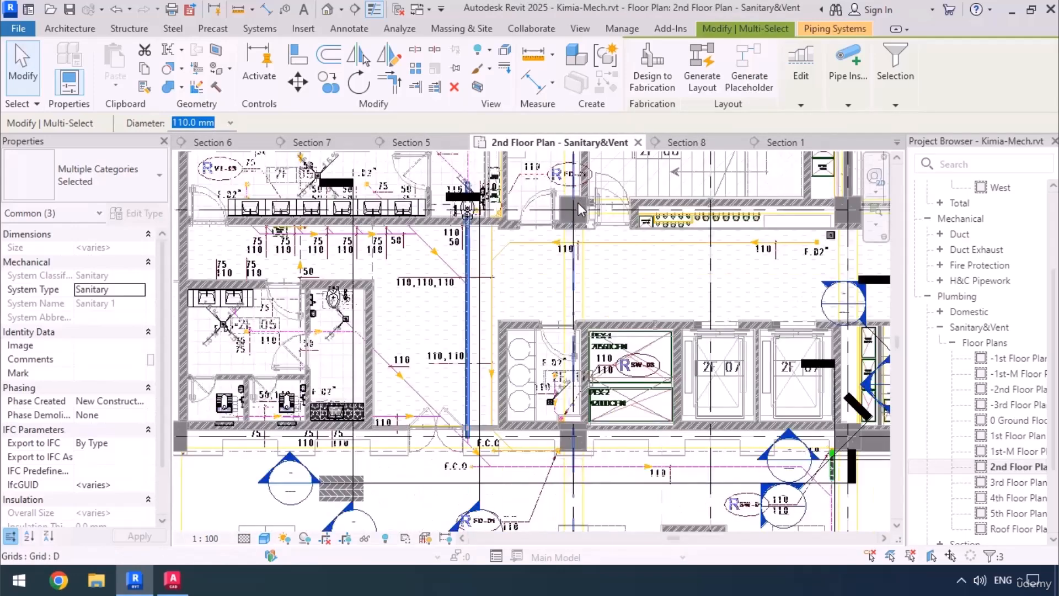
{"action": "middle_click_drag", "start_coordinate": [457, 430], "coordinate": [390, 344]}
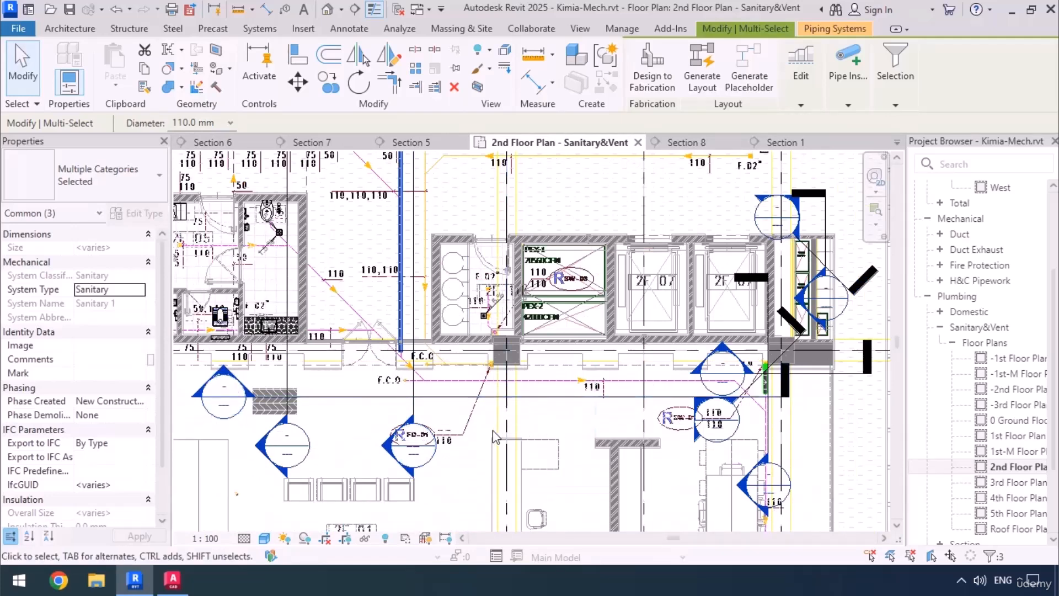
{"action": "key", "text": "v"}
{"action": "key", "text": "r"}
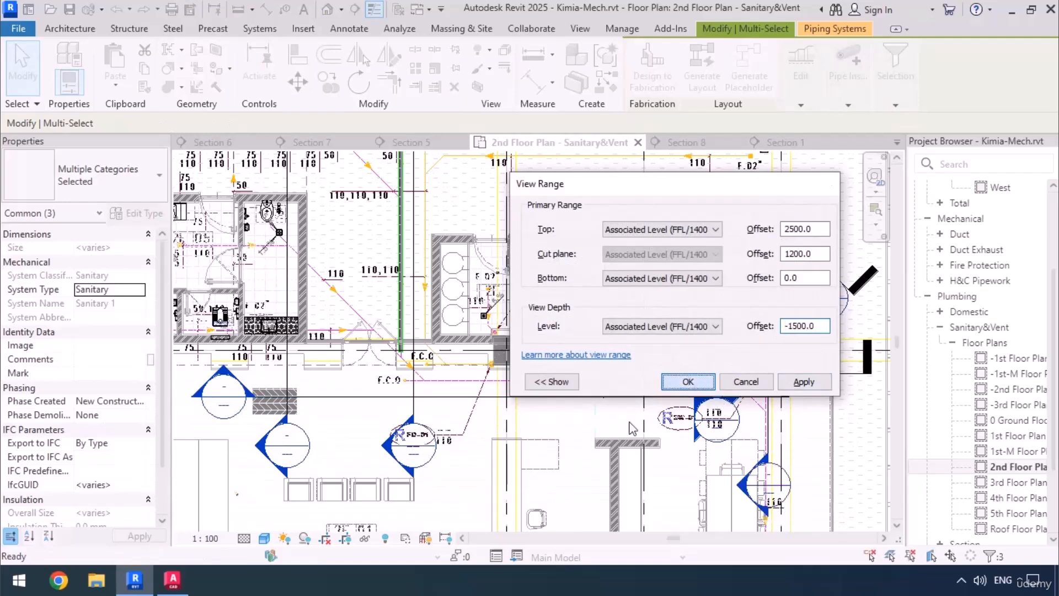
{"action": "key", "text": "Return"}
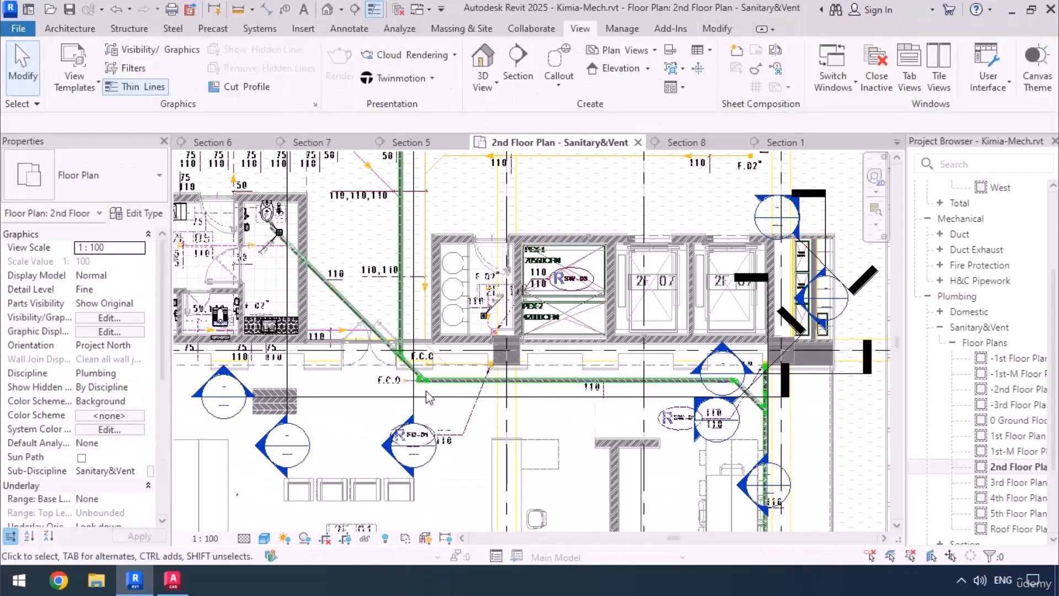
Step: Open the section view of the horizontal section line running just below the 110 mm corridor drain
{"action": "left_click", "coordinate": [546, 396]}
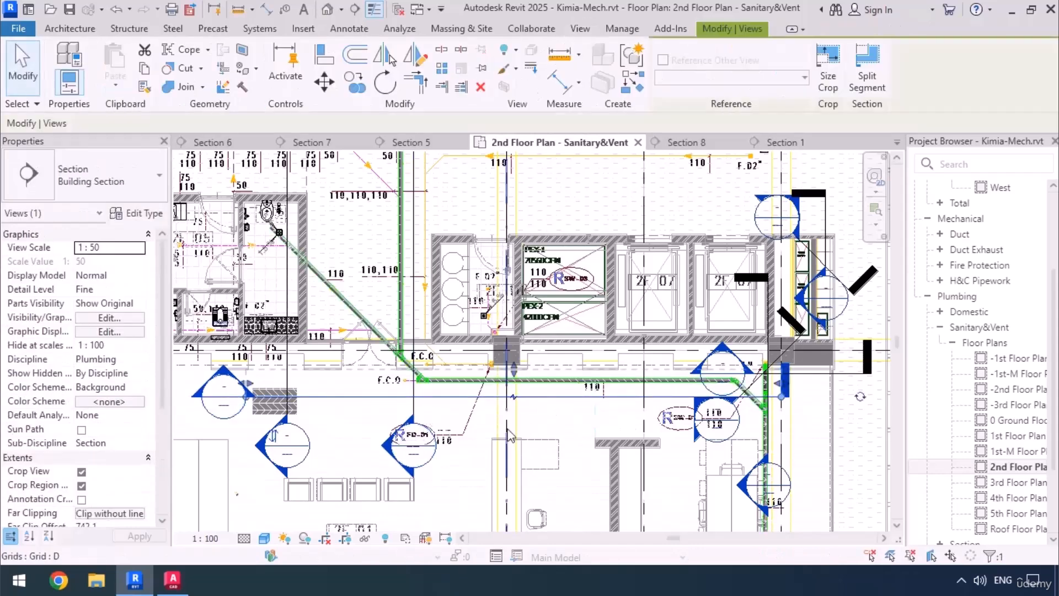
{"action": "right_click", "coordinate": [551, 396]}
{"action": "left_click", "coordinate": [598, 203]}
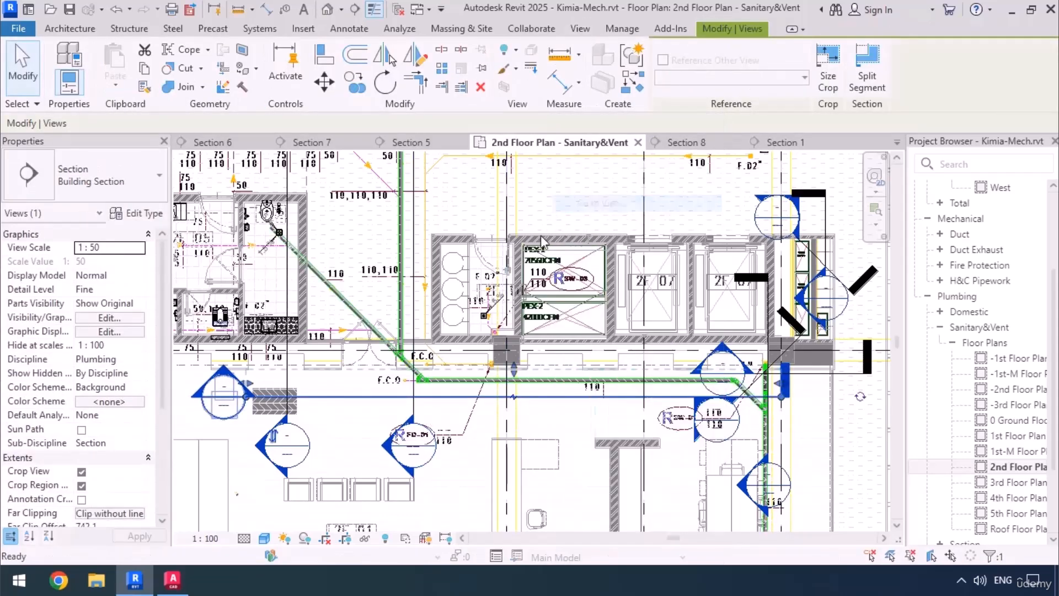
{"action": "scroll", "coordinate": [657, 445], "scroll_direction": "up", "scroll_amount": 5}
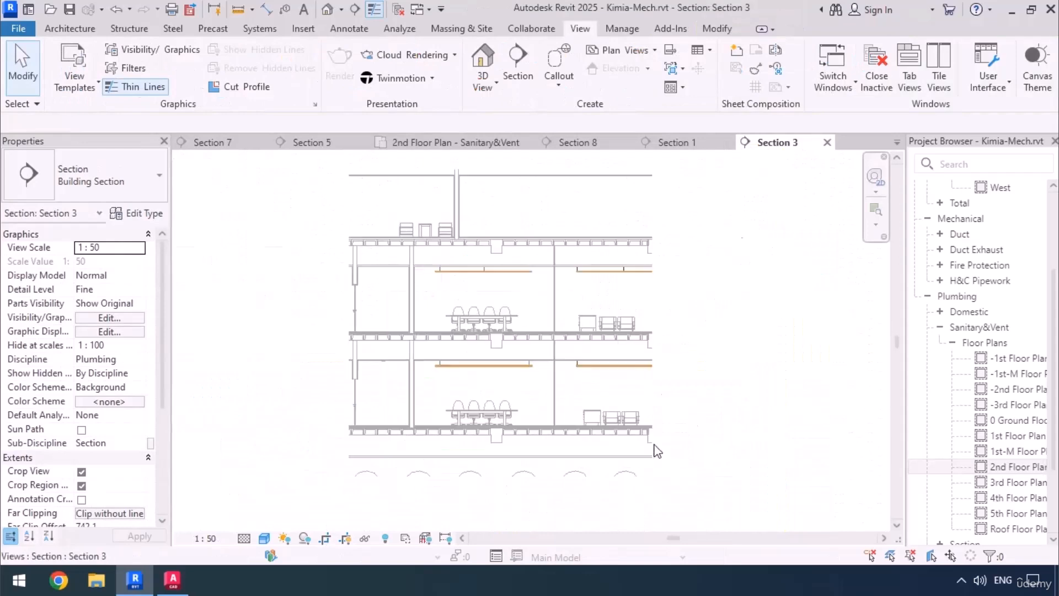
{"action": "scroll", "coordinate": [717, 458], "scroll_direction": "down", "scroll_amount": 4}
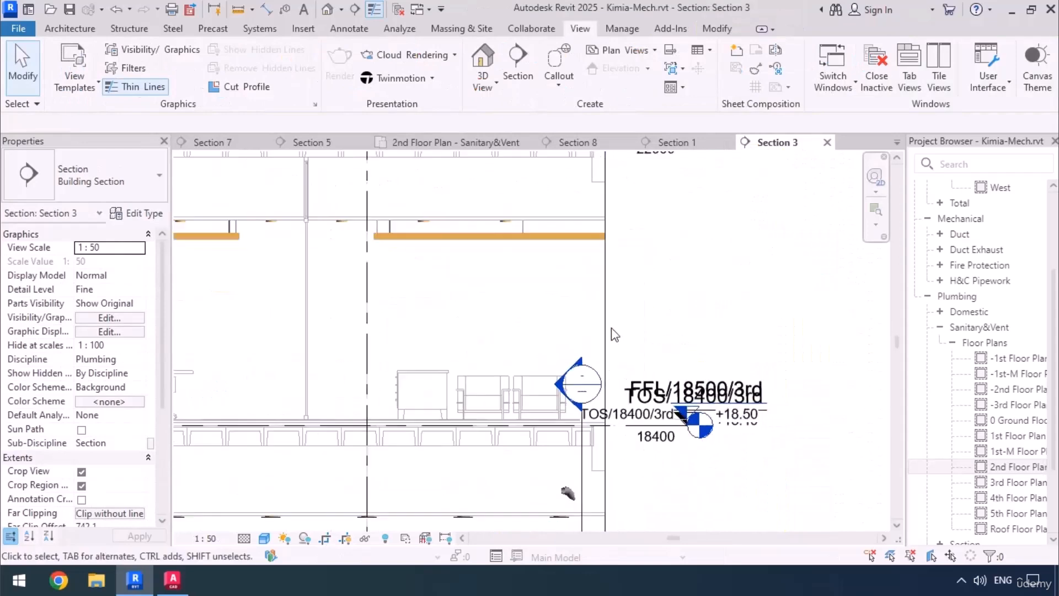
{"action": "middle_click_drag", "start_coordinate": [565, 398], "coordinate": [710, 323]}
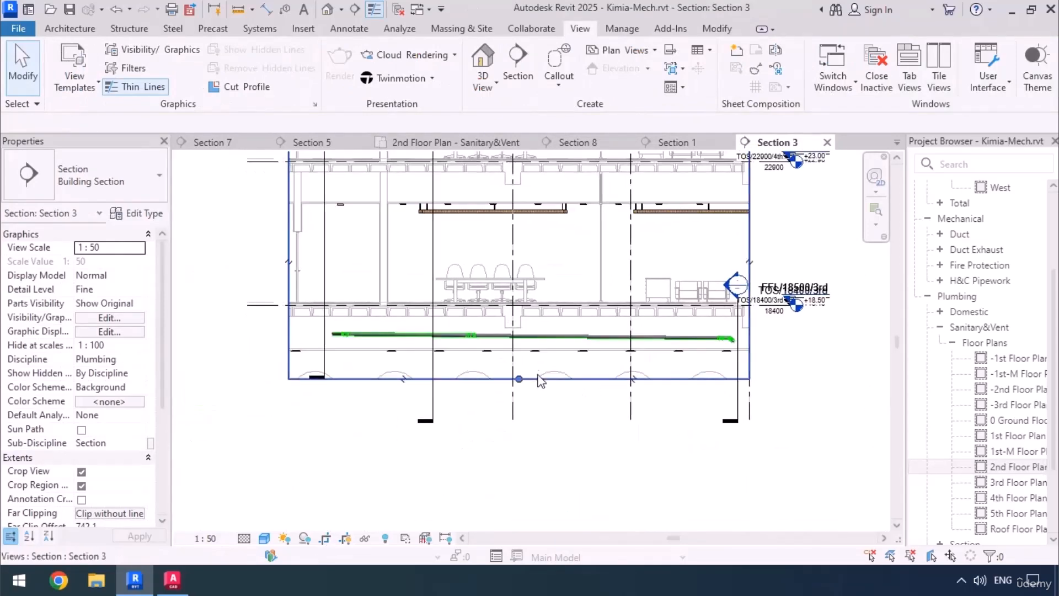
Step: Extend the section's crop region downward past the 2nd-floor slab and check the drain against the concrete beam
{"action": "left_click", "coordinate": [539, 379]}
{"action": "scroll", "coordinate": [511, 281], "scroll_direction": "down", "scroll_amount": 2}
{"action": "left_click_drag", "start_coordinate": [516, 337], "coordinate": [635, 472]}
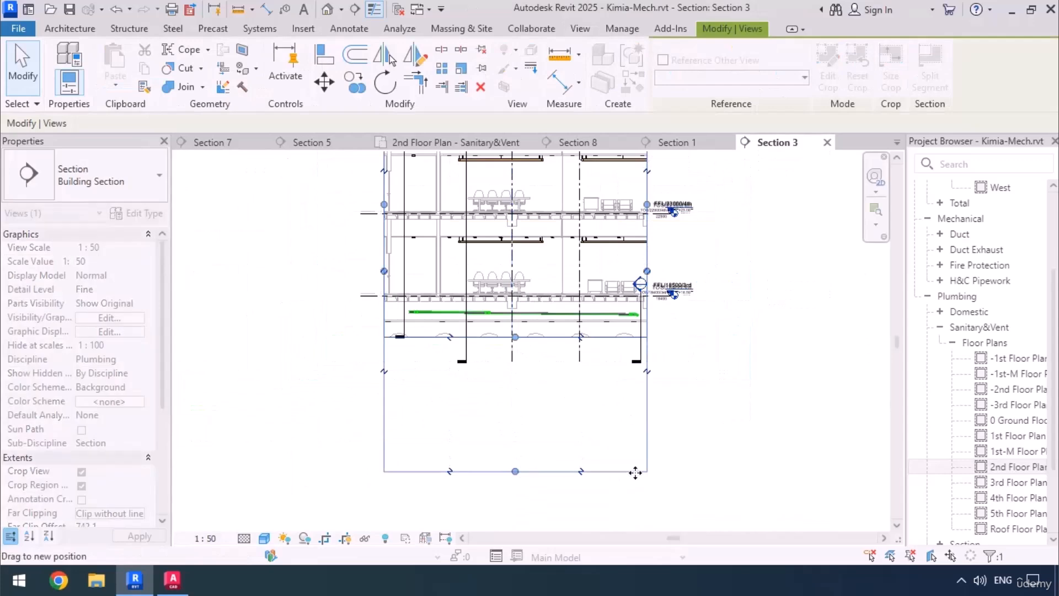
{"action": "scroll", "coordinate": [524, 298], "scroll_direction": "up", "scroll_amount": 5}
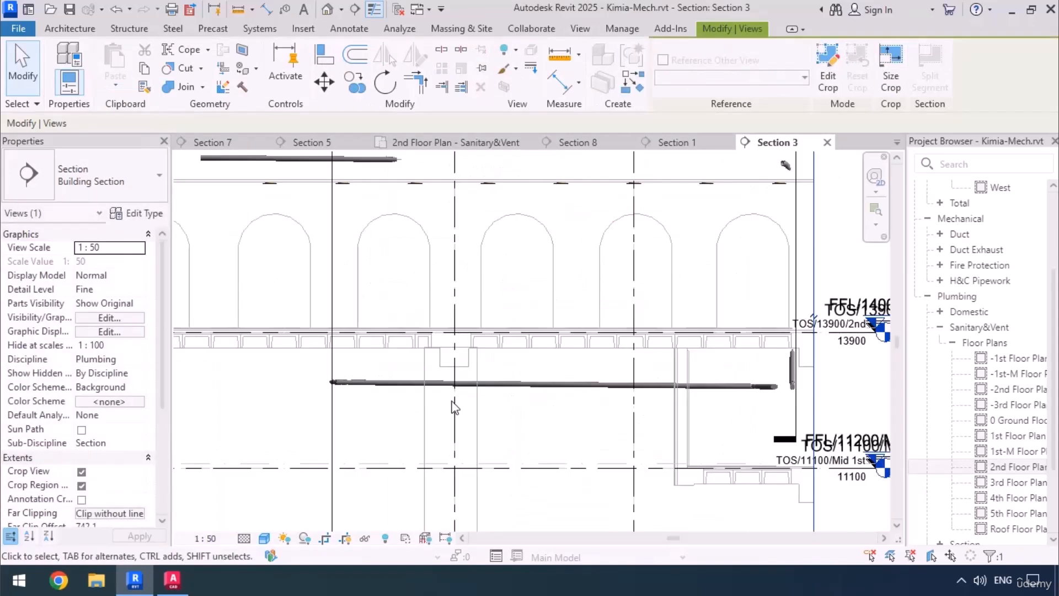
{"action": "middle_click_drag", "start_coordinate": [301, 407], "coordinate": [253, 379]}
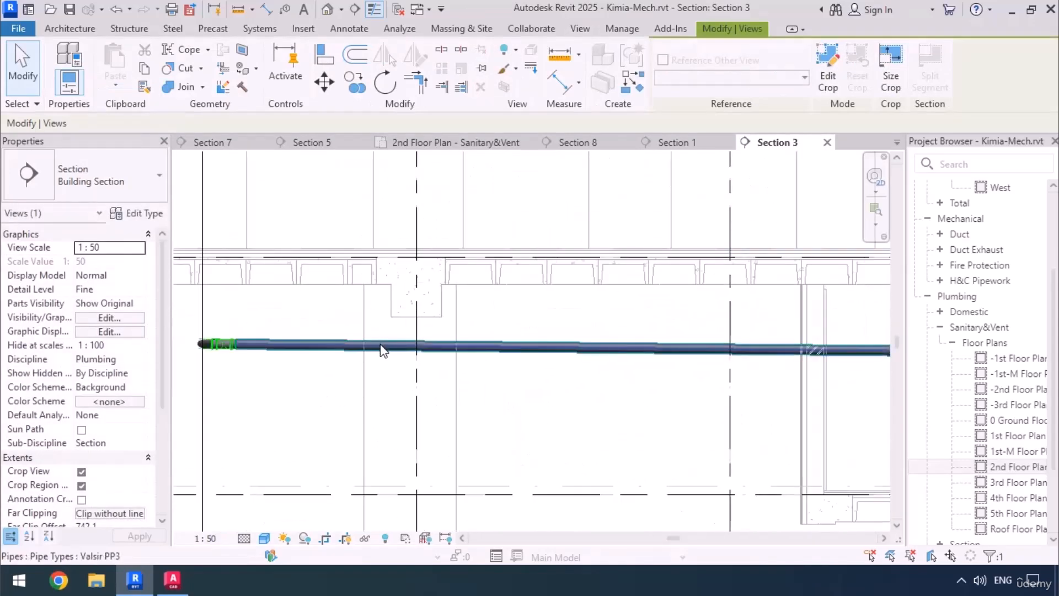
{"action": "scroll", "coordinate": [307, 310], "scroll_direction": "down", "scroll_amount": 3}
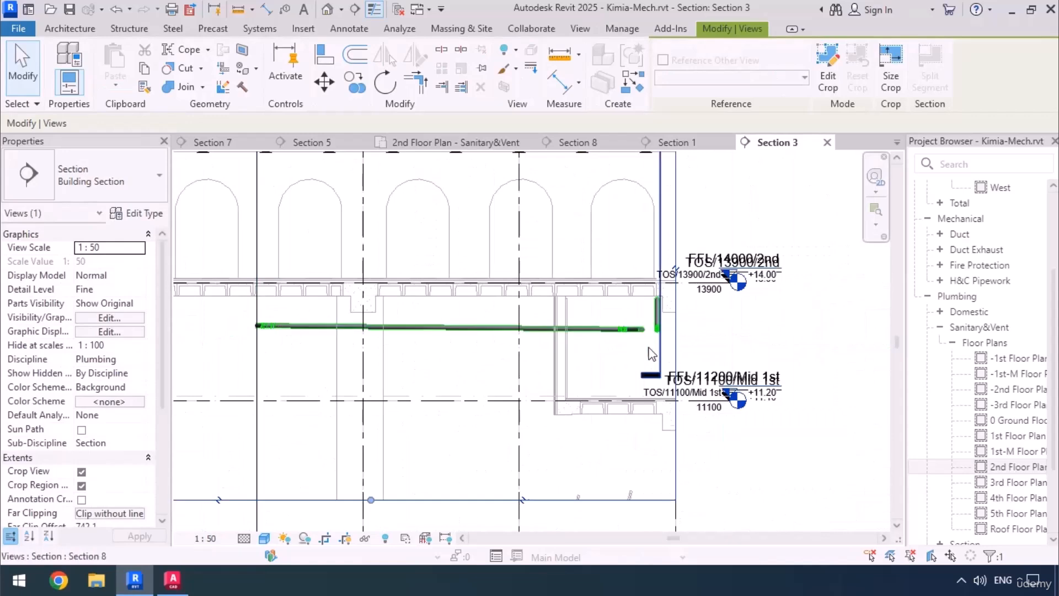
Step: Return to the 2nd floor sanitary plan and open the section that looks at the vertical drain run beside riser SW-01
{"action": "left_click", "coordinate": [448, 142]}
{"action": "middle_click_drag", "start_coordinate": [575, 383], "coordinate": [434, 210]}
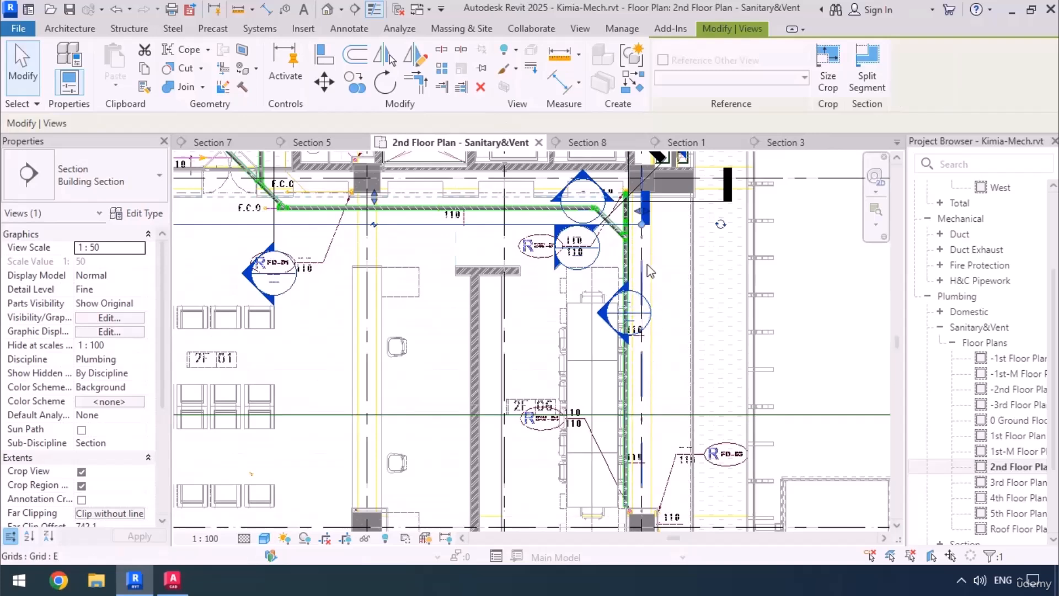
{"action": "scroll", "coordinate": [640, 240], "scroll_direction": "up", "scroll_amount": 3}
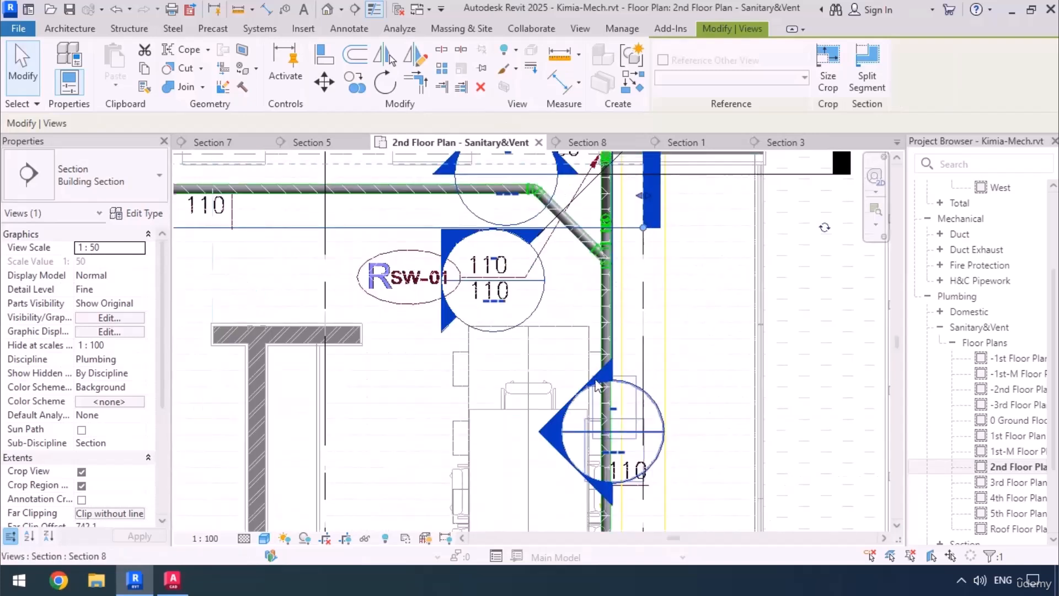
{"action": "double_click", "coordinate": [558, 430]}
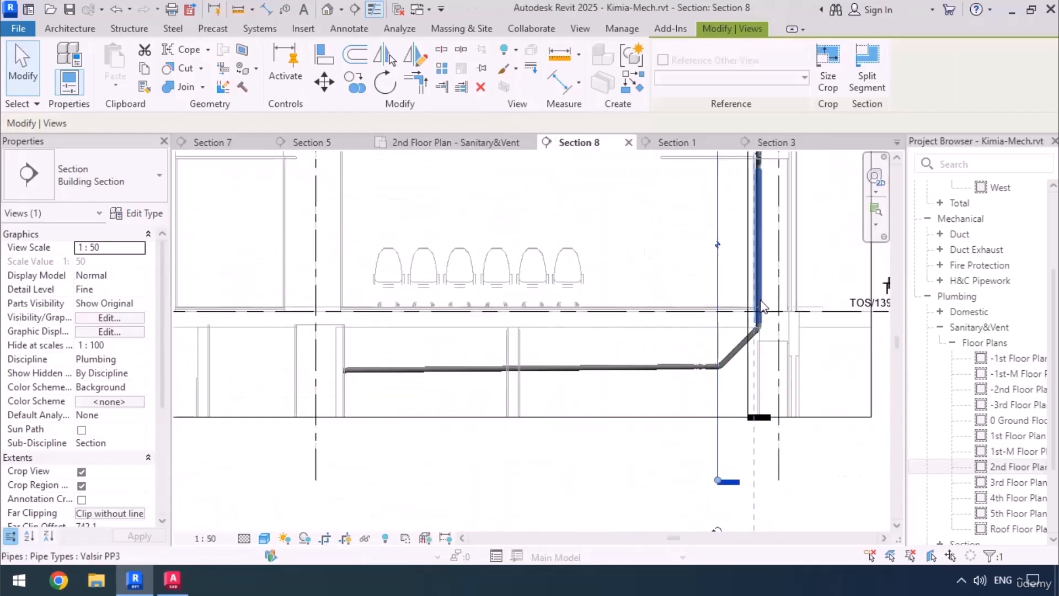
{"action": "scroll", "coordinate": [386, 364], "scroll_direction": "down", "scroll_amount": 4}
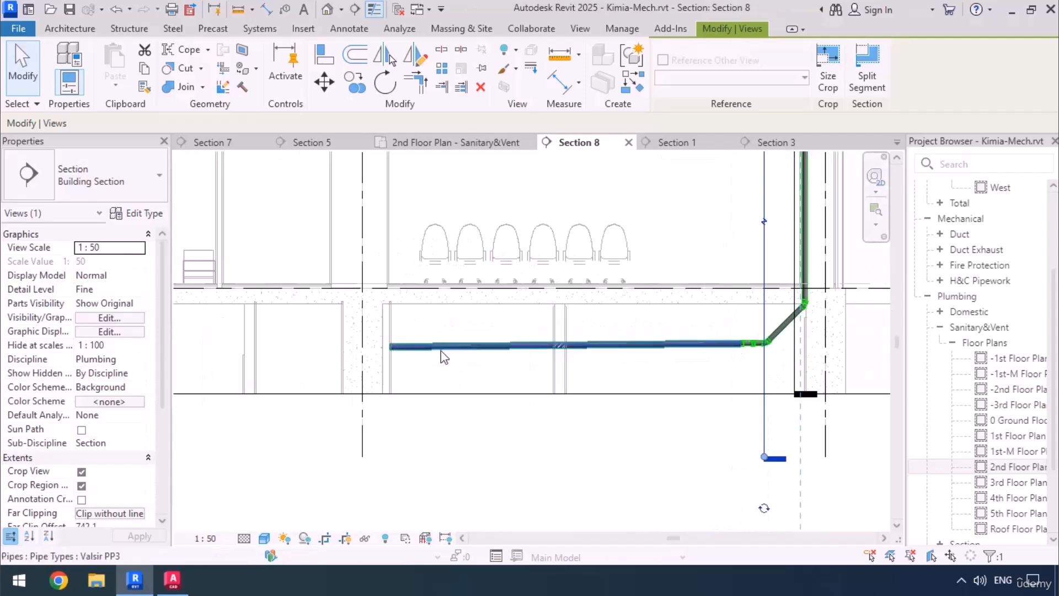
{"action": "scroll", "coordinate": [634, 335], "scroll_direction": "up", "scroll_amount": 4}
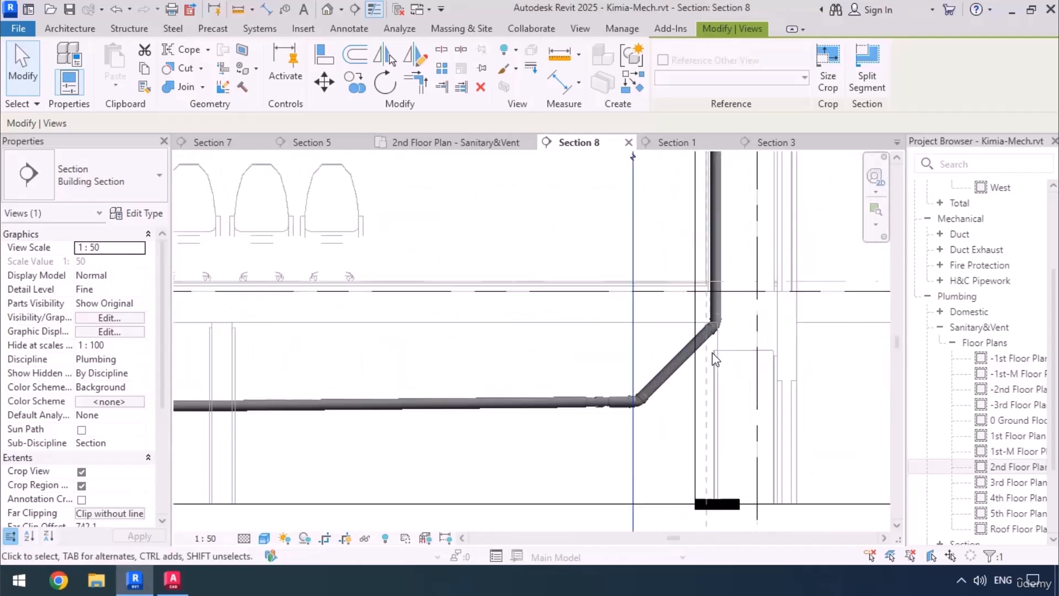
Step: Nudge the 45° bend at the base of riser SW-01 down to an elevation of -5466.5 mm
{"action": "left_click", "coordinate": [715, 312]}
{"action": "key", "text": "Down"}
{"action": "key", "text": "Down"}
{"action": "key", "text": "Down"}
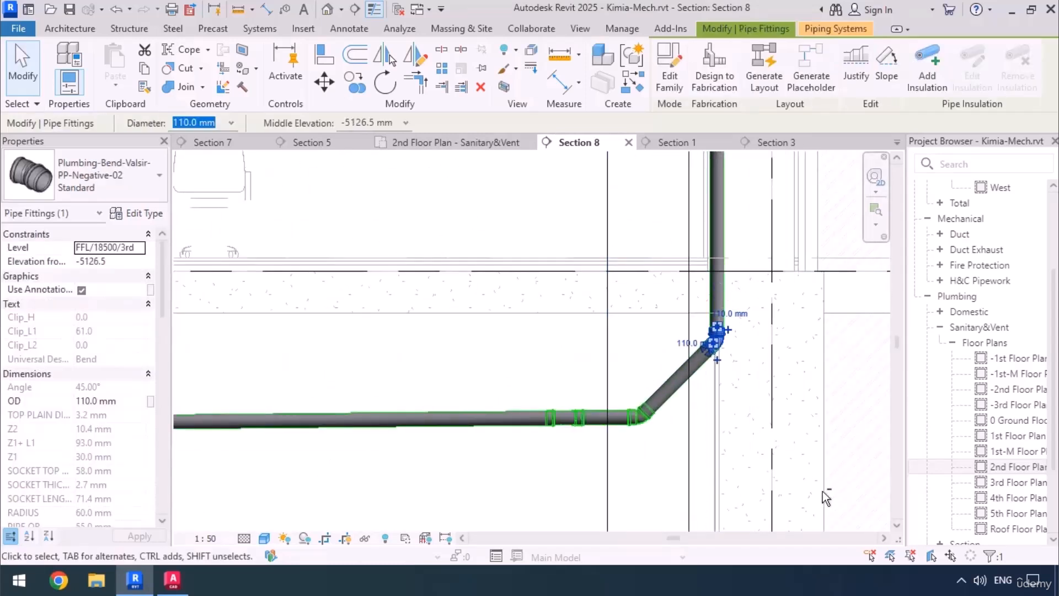
{"action": "key", "text": "Down"}
{"action": "key", "text": "Down"}
{"action": "key", "text": "Down"}
{"action": "key", "text": "Down"}
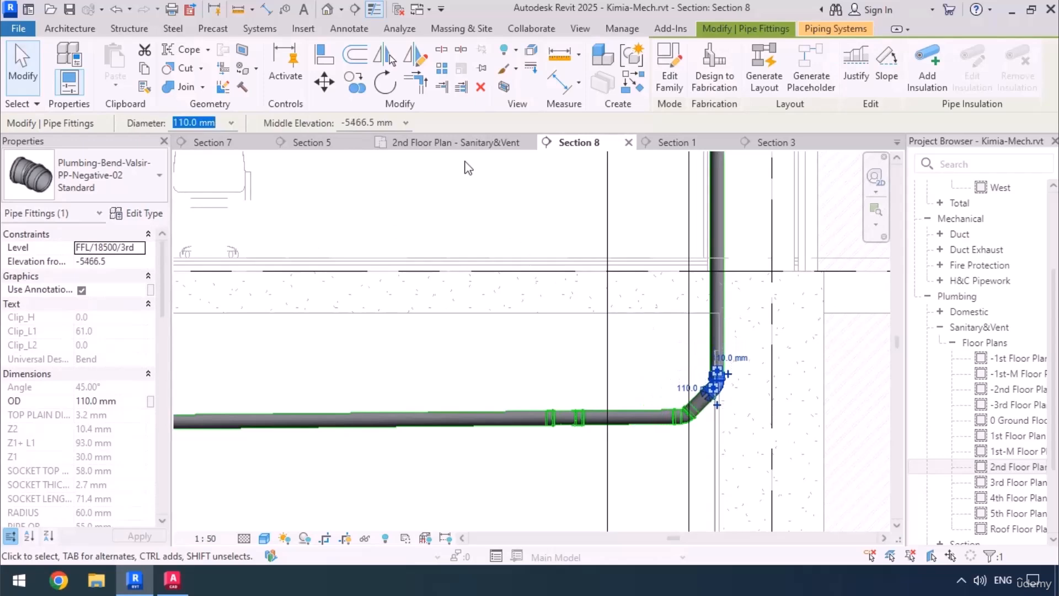
Step: Return to the 2nd floor sanitary plan and examine the drain's open end at riser SW-04 and its connection at SW-01
{"action": "left_click", "coordinate": [458, 143]}
{"action": "scroll", "coordinate": [607, 408], "scroll_direction": "down", "scroll_amount": 5}
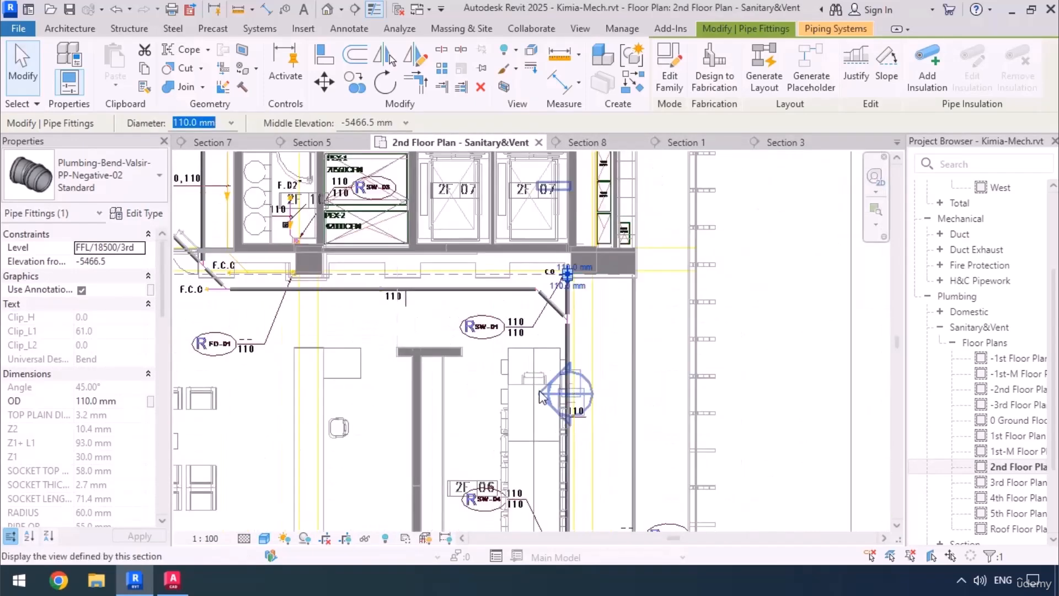
{"action": "scroll", "coordinate": [581, 400], "scroll_direction": "down", "scroll_amount": 2}
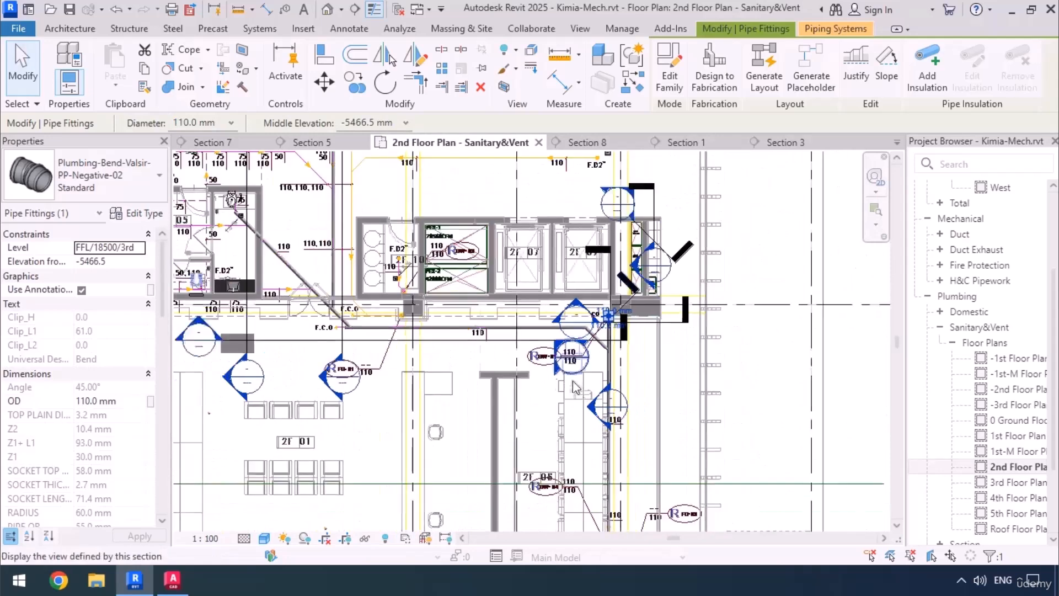
{"action": "middle_click_drag", "start_coordinate": [625, 464], "coordinate": [613, 406]}
{"action": "scroll", "coordinate": [614, 498], "scroll_direction": "up", "scroll_amount": 5}
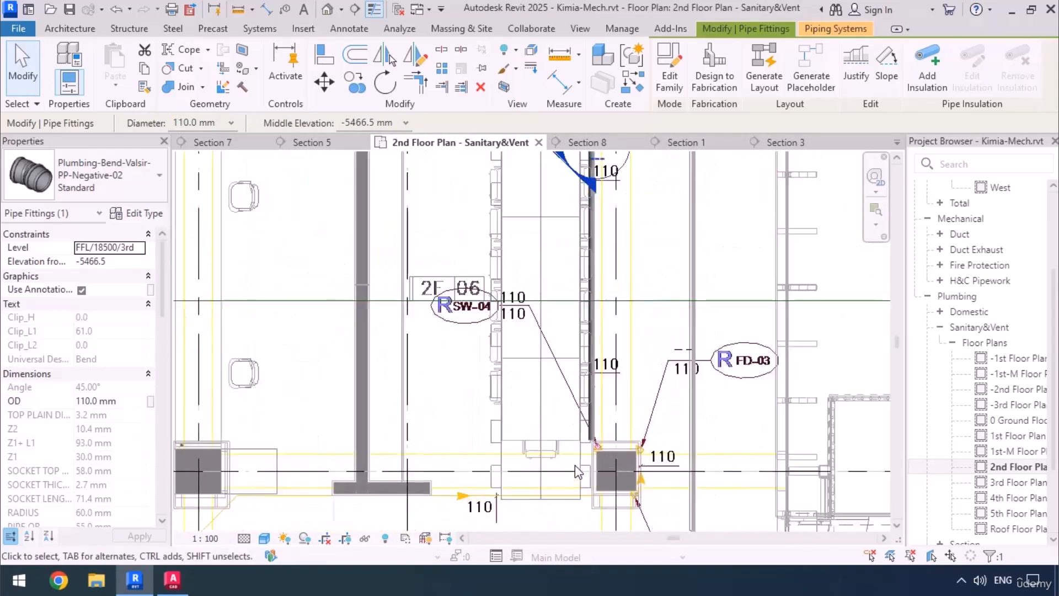
{"action": "scroll", "coordinate": [599, 458], "scroll_direction": "up", "scroll_amount": 1}
{"action": "middle_click_drag", "start_coordinate": [558, 471], "coordinate": [533, 497]}
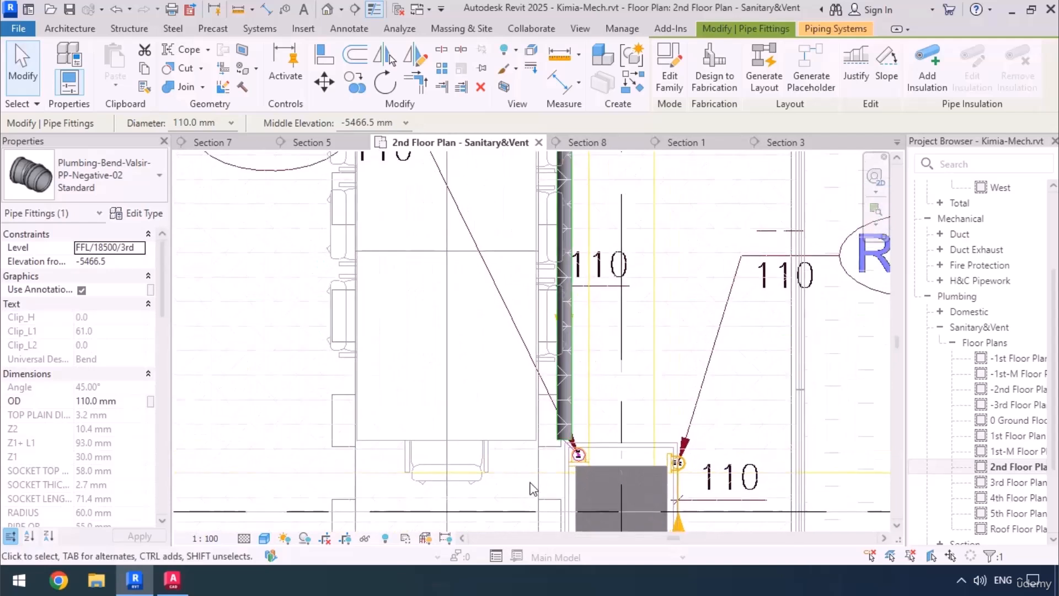
{"action": "scroll", "coordinate": [572, 454], "scroll_direction": "up", "scroll_amount": 3}
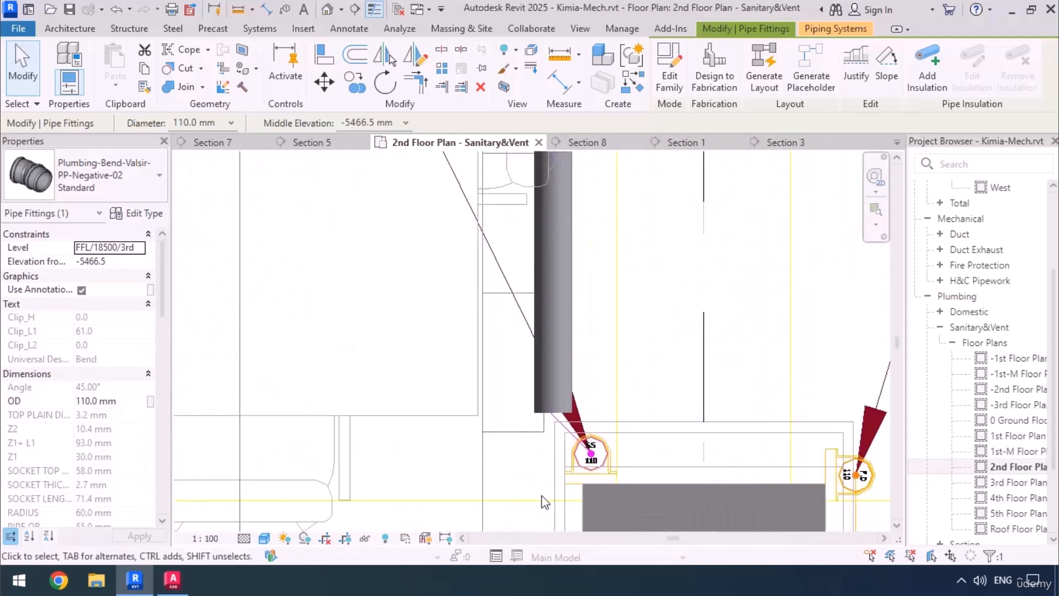
{"action": "middle_click_drag", "start_coordinate": [546, 470], "coordinate": [513, 424]}
{"action": "middle_click_drag", "start_coordinate": [590, 456], "coordinate": [644, 487]}
{"action": "scroll", "coordinate": [587, 419], "scroll_direction": "up", "scroll_amount": 2}
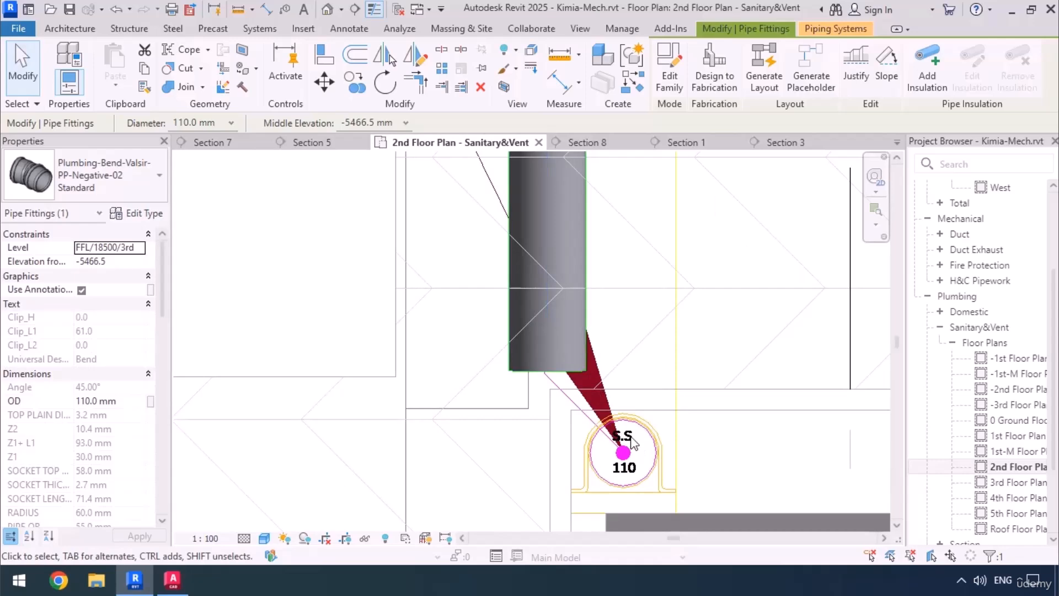
{"action": "scroll", "coordinate": [574, 475], "scroll_direction": "down", "scroll_amount": 5}
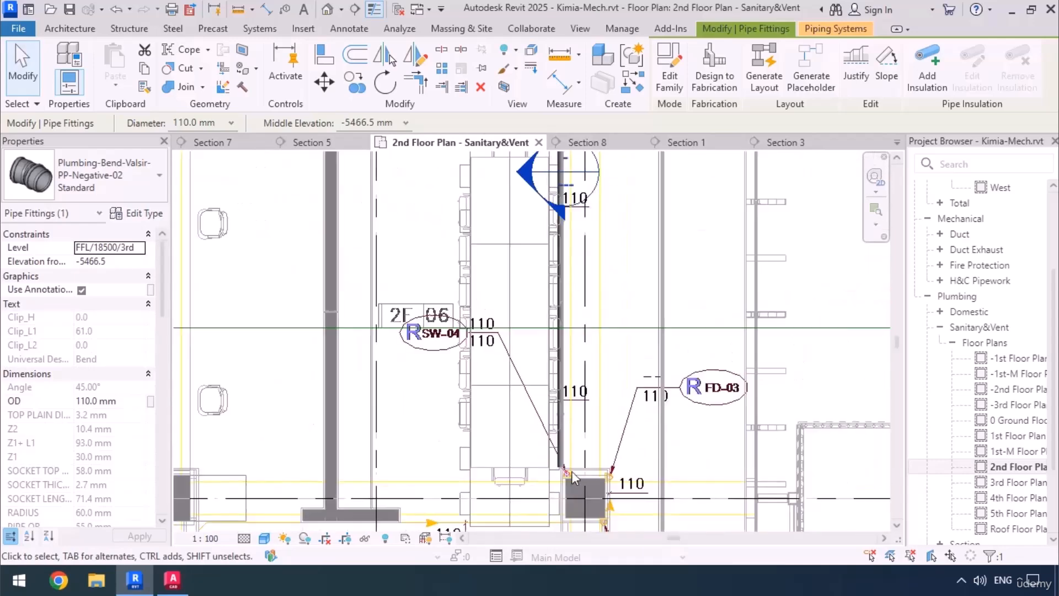
{"action": "middle_click_drag", "start_coordinate": [584, 474], "coordinate": [563, 541]}
{"action": "middle_click_drag", "start_coordinate": [552, 286], "coordinate": [535, 397]}
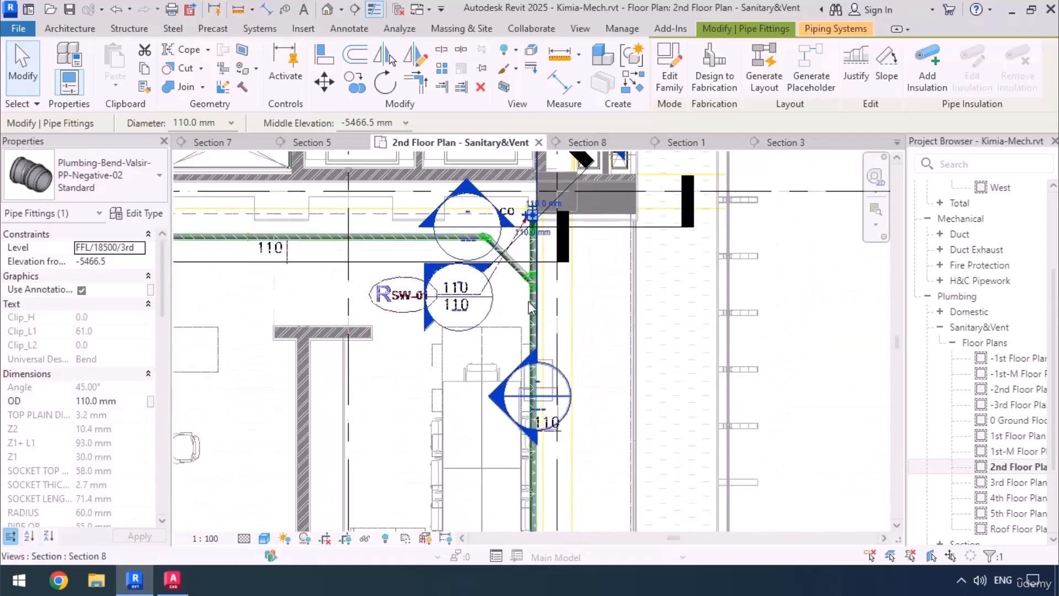
{"action": "scroll", "coordinate": [527, 246], "scroll_direction": "up", "scroll_amount": 1}
{"action": "scroll", "coordinate": [532, 200], "scroll_direction": "up", "scroll_amount": 5}
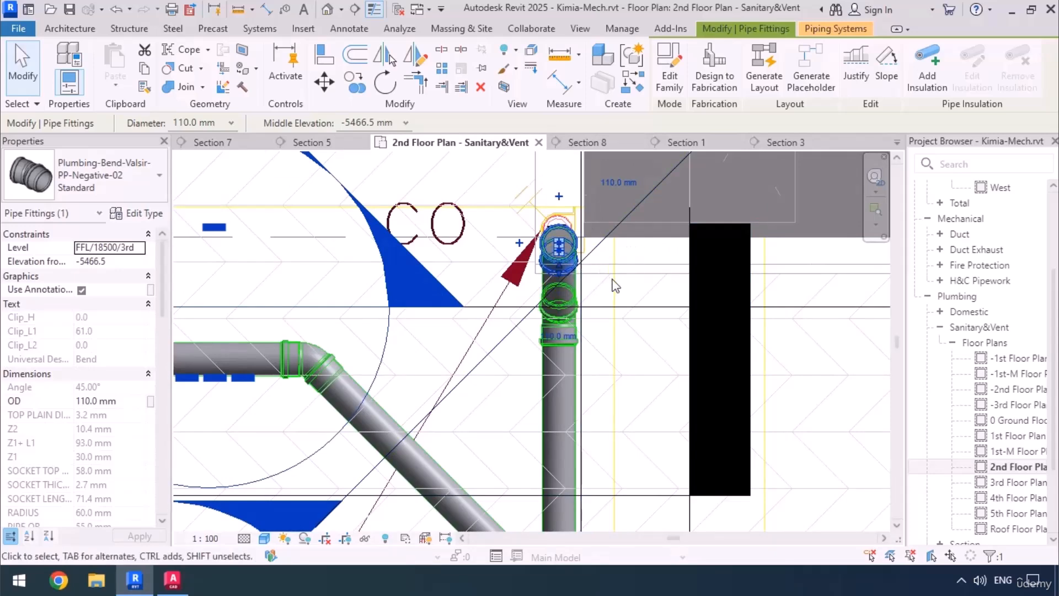
{"action": "scroll", "coordinate": [588, 251], "scroll_direction": "down", "scroll_amount": 3}
Step: Shorten the 110 mm drain at its open end near riser SW-04 to a length of about 6740 mm
{"action": "middle_click_drag", "start_coordinate": [577, 473], "coordinate": [511, 204]}
{"action": "middle_click_drag", "start_coordinate": [510, 485], "coordinate": [518, 242]}
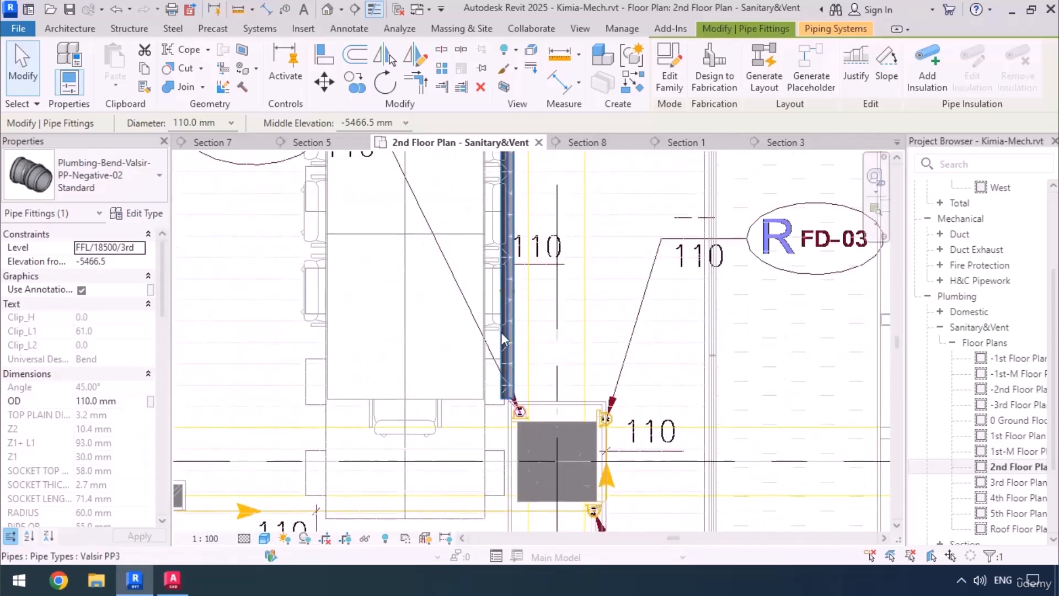
{"action": "middle_click_drag", "start_coordinate": [506, 308], "coordinate": [530, 312]}
{"action": "scroll", "coordinate": [538, 378], "scroll_direction": "up", "scroll_amount": 3}
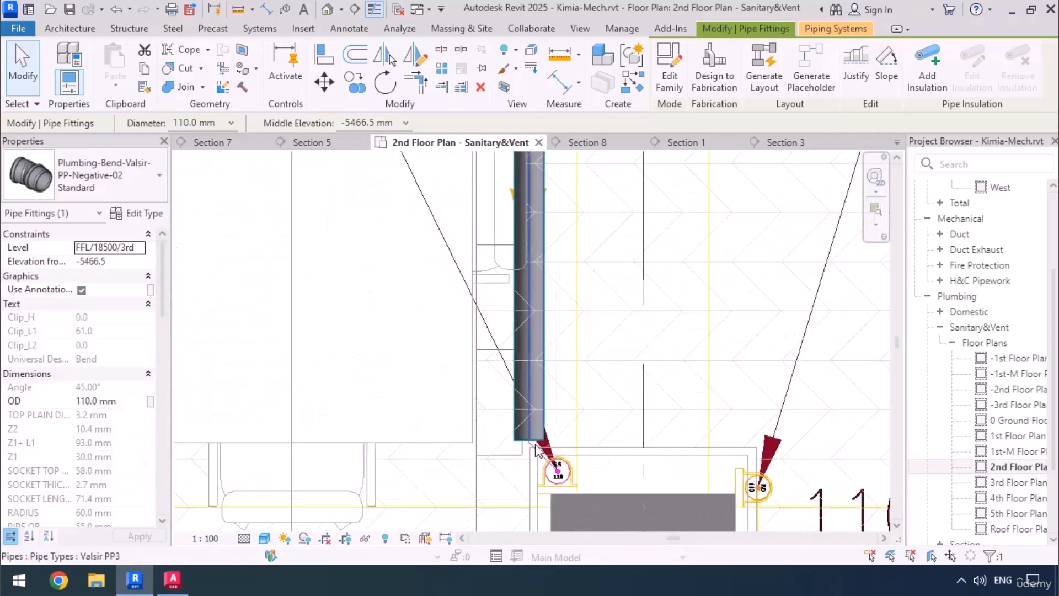
{"action": "scroll", "coordinate": [535, 441], "scroll_direction": "up", "scroll_amount": 2}
{"action": "left_click", "coordinate": [523, 411]}
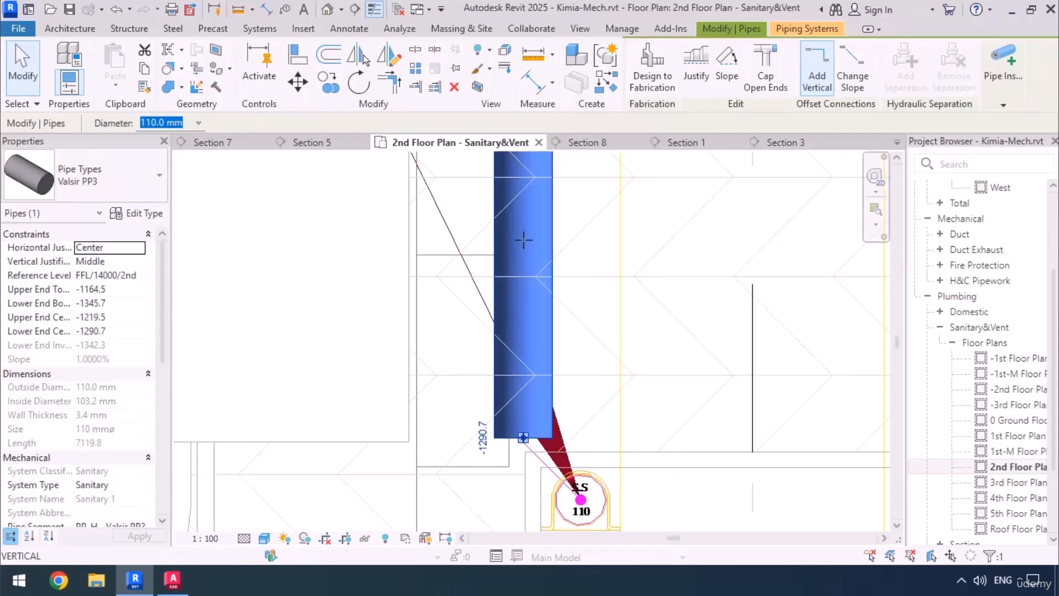
{"action": "left_click_drag", "start_coordinate": [523, 240], "coordinate": [523, 237]}
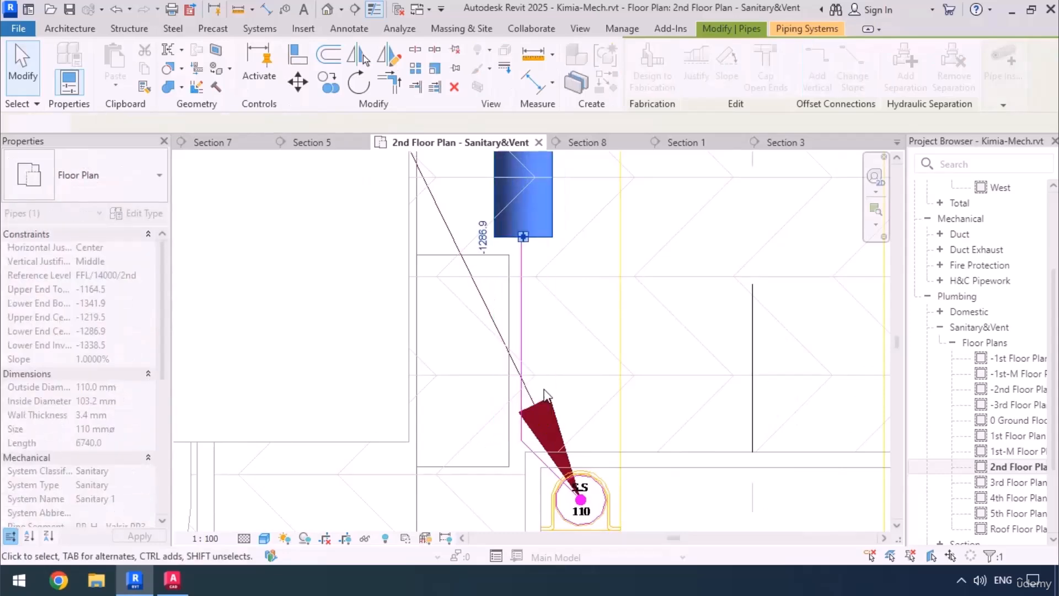
Step: Draw a 110 mm pipe from the shortened end, sloping down at 1.0000%, with a 45° offset that lines it up with riser SW-04
{"action": "right_click", "coordinate": [523, 238]}
{"action": "left_click", "coordinate": [563, 172]}
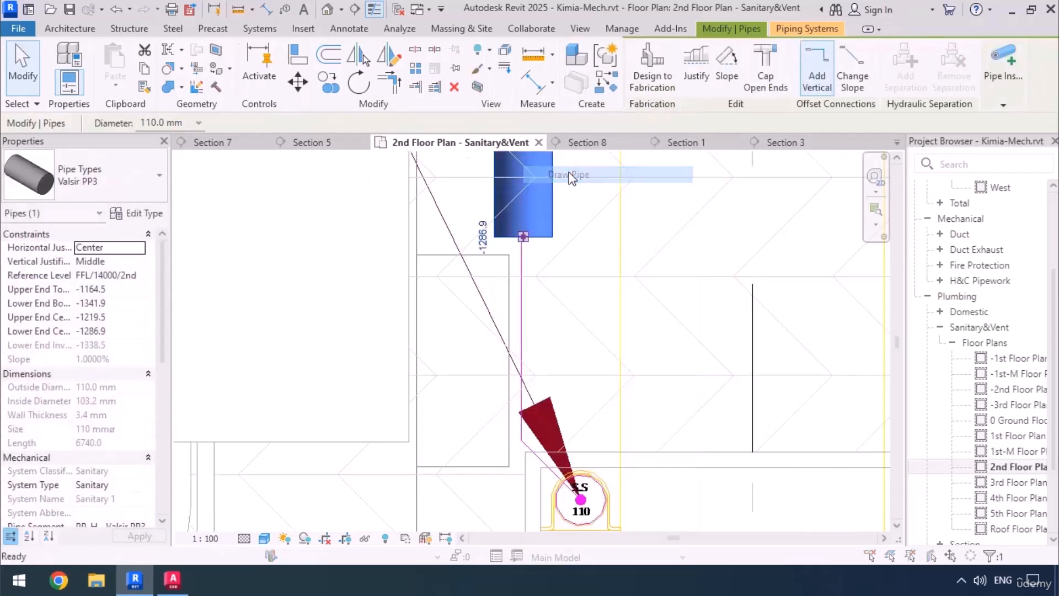
{"action": "left_click", "coordinate": [826, 87]}
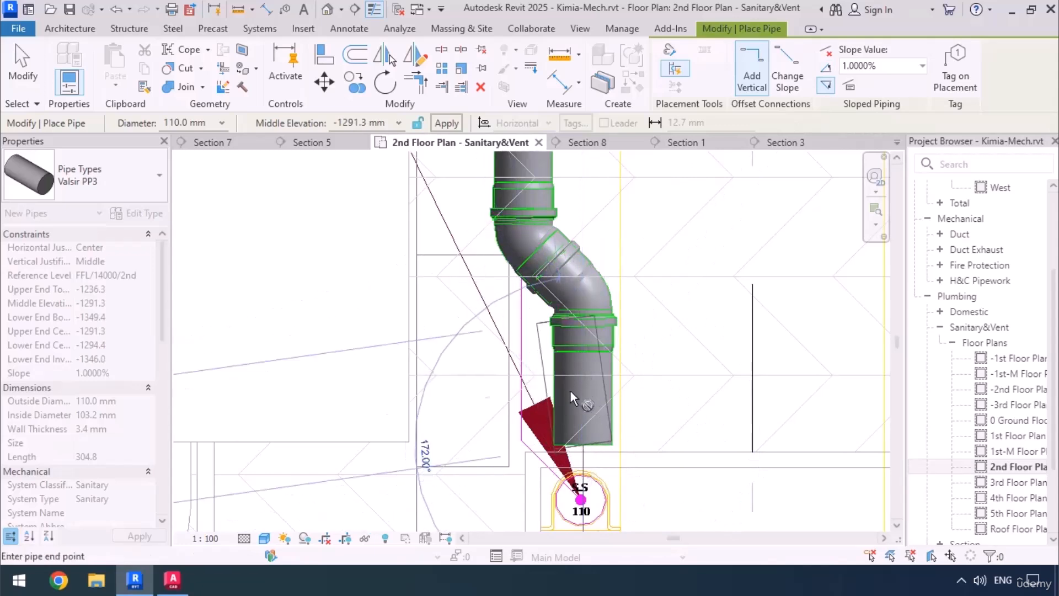
{"action": "left_click", "coordinate": [527, 427]}
{"action": "key", "text": "Escape"}
{"action": "key", "text": "Escape"}
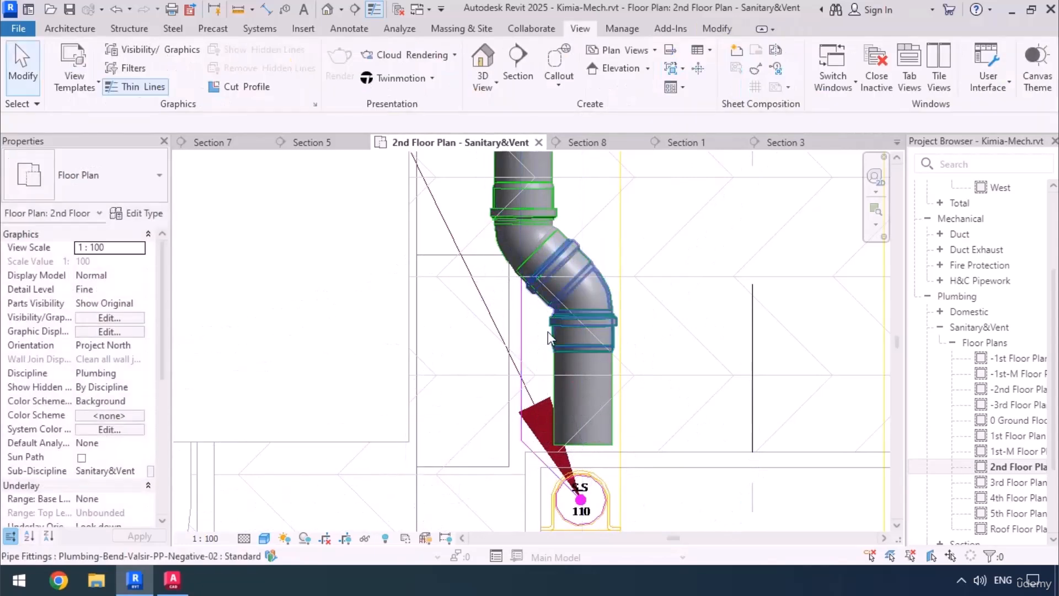
{"action": "scroll", "coordinate": [549, 337], "scroll_direction": "down", "scroll_amount": 3}
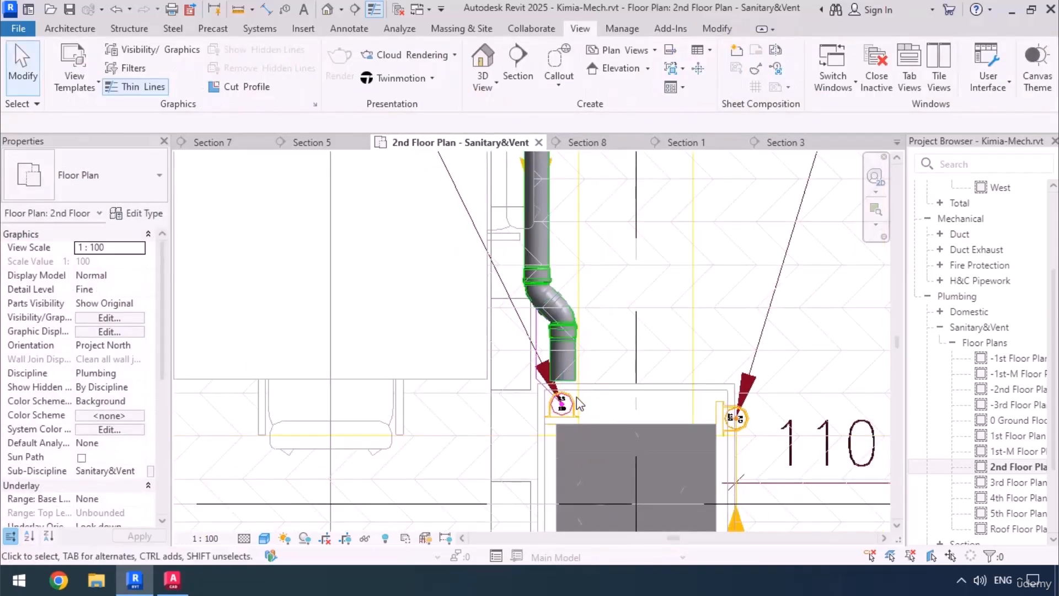
{"action": "scroll", "coordinate": [617, 389], "scroll_direction": "down", "scroll_amount": 5}
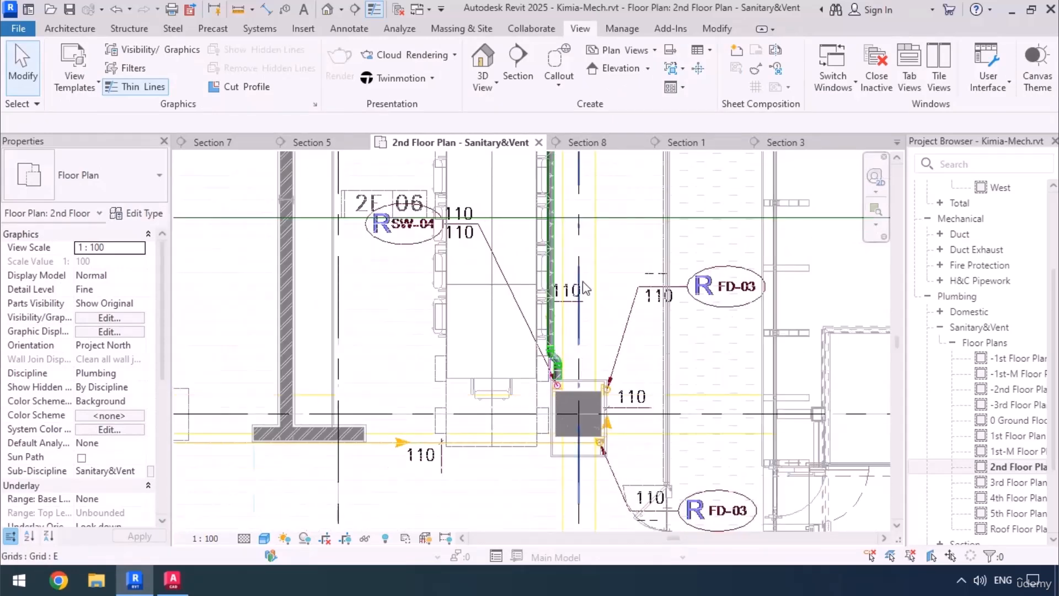
{"action": "scroll", "coordinate": [604, 221], "scroll_direction": "up", "scroll_amount": 4}
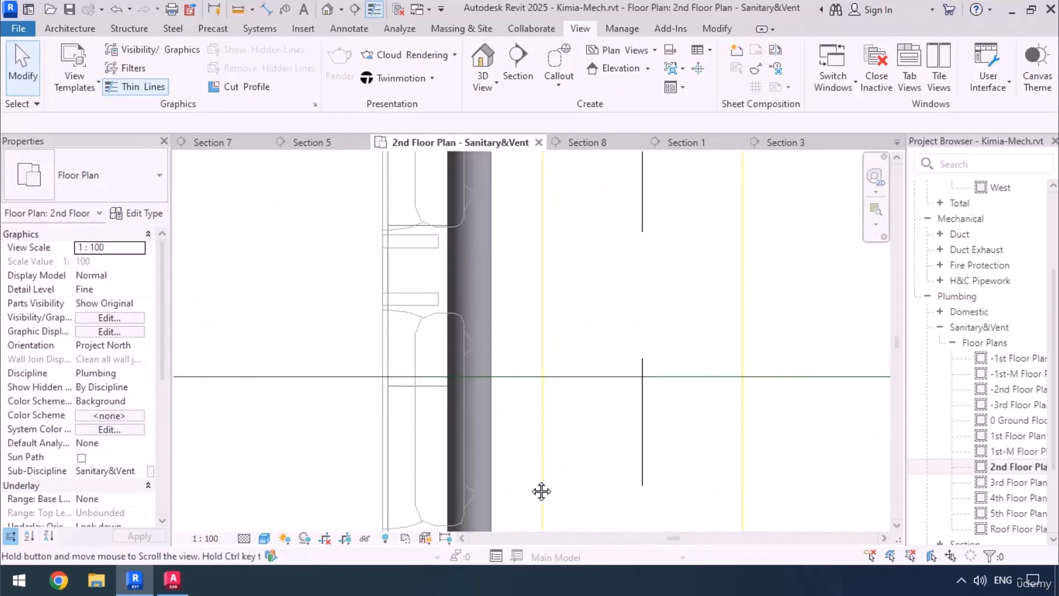
Step: Move the Section 8 line beside the drain, set its view depth to about 530 mm to reach past the pipe, and open the section
{"action": "scroll", "coordinate": [536, 458], "scroll_direction": "down", "scroll_amount": 5}
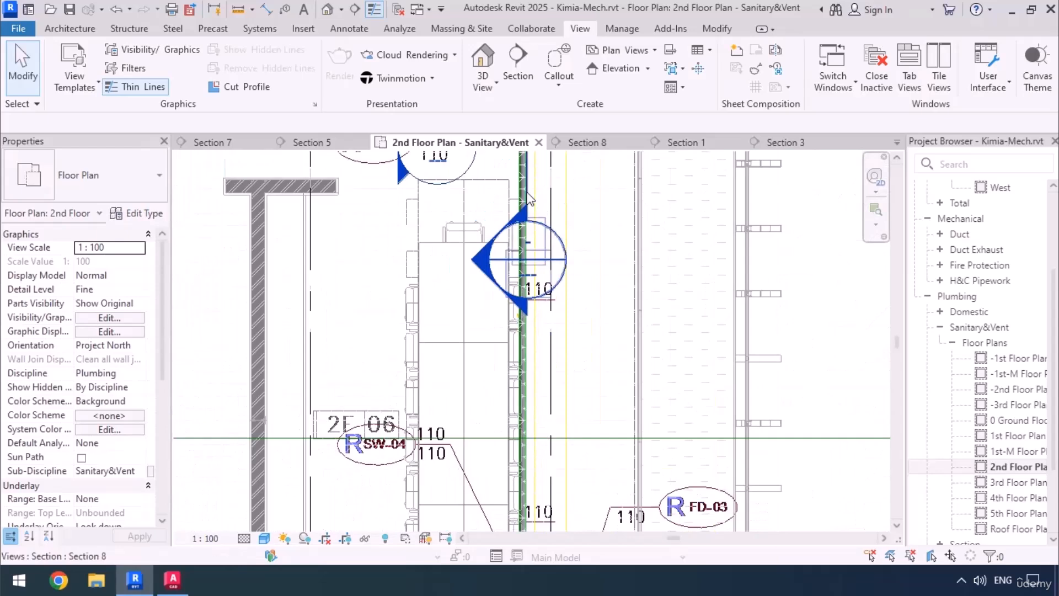
{"action": "left_click", "coordinate": [525, 190]}
{"action": "left_click_drag", "start_coordinate": [527, 189], "coordinate": [552, 206]}
{"action": "scroll", "coordinate": [556, 205], "scroll_direction": "down", "scroll_amount": 3}
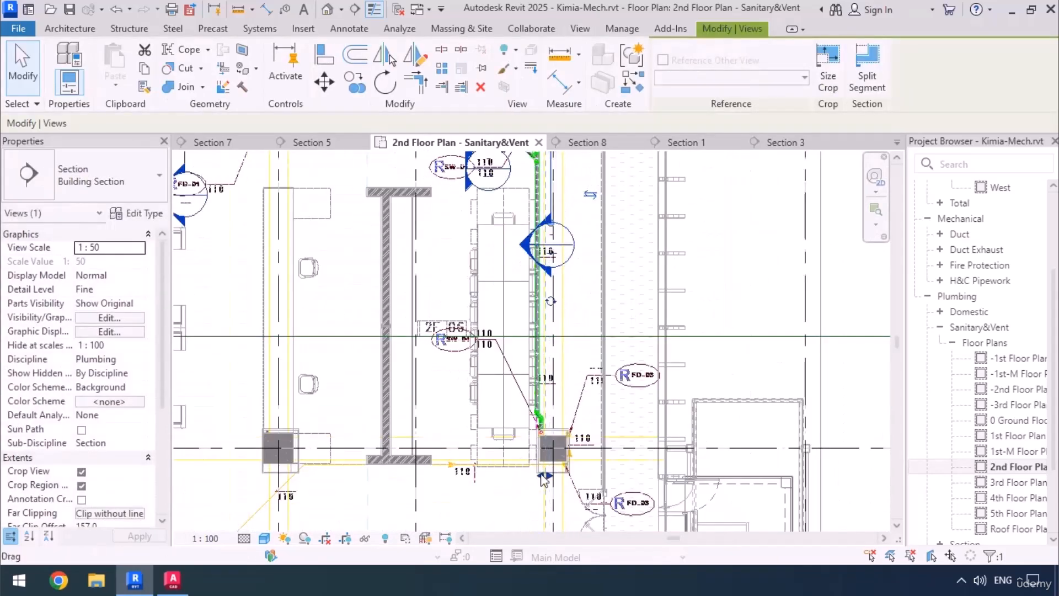
{"action": "mouse_move", "coordinate": [545, 478]}
{"action": "left_mouse_down"}
{"action": "mouse_move", "coordinate": [513, 476]}
{"action": "mouse_move", "coordinate": [531, 475]}
{"action": "left_mouse_up"}
{"action": "right_click", "coordinate": [552, 331]}
{"action": "left_click", "coordinate": [601, 203]}
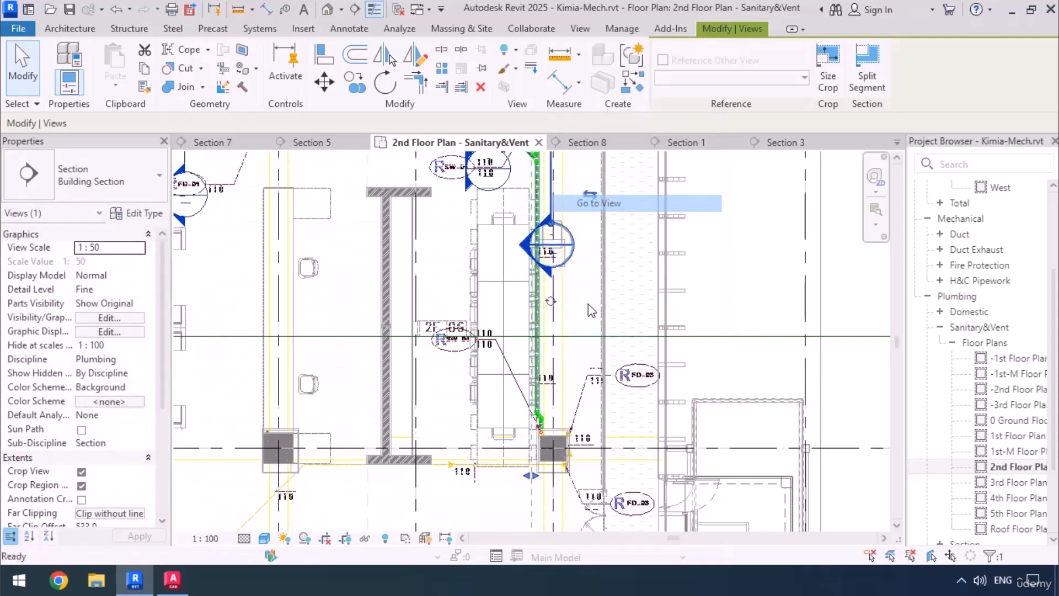
{"action": "middle_click_drag", "start_coordinate": [519, 426], "coordinate": [877, 281]}
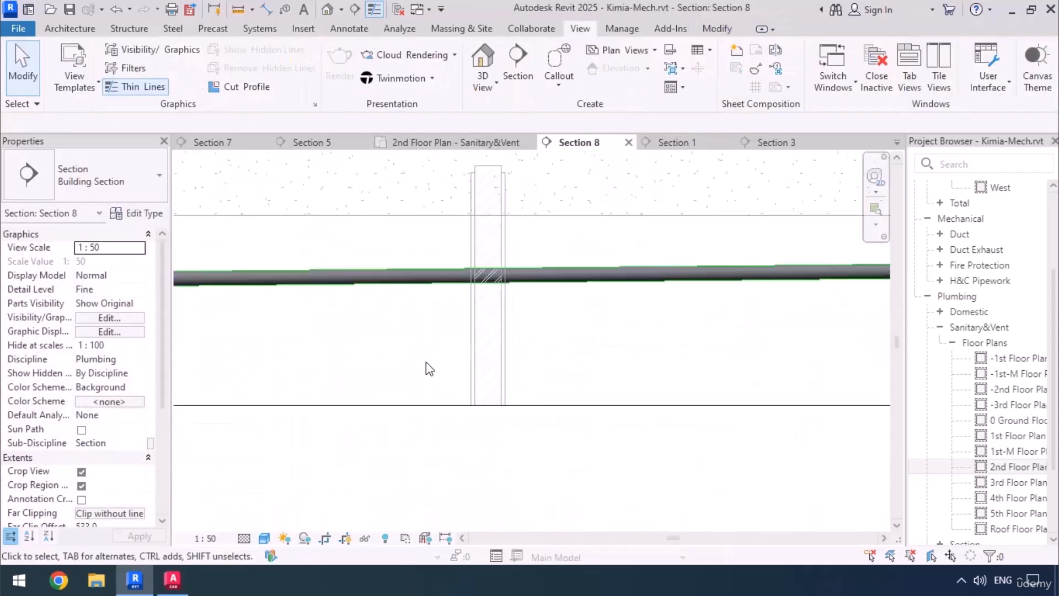
Step: Extend the lower edge of Section 8's crop region downward to include the floors below the drain
{"action": "scroll", "coordinate": [554, 370], "scroll_direction": "down", "scroll_amount": 5}
{"action": "middle_click_drag", "start_coordinate": [470, 370], "coordinate": [527, 333]}
{"action": "left_click", "coordinate": [505, 344]}
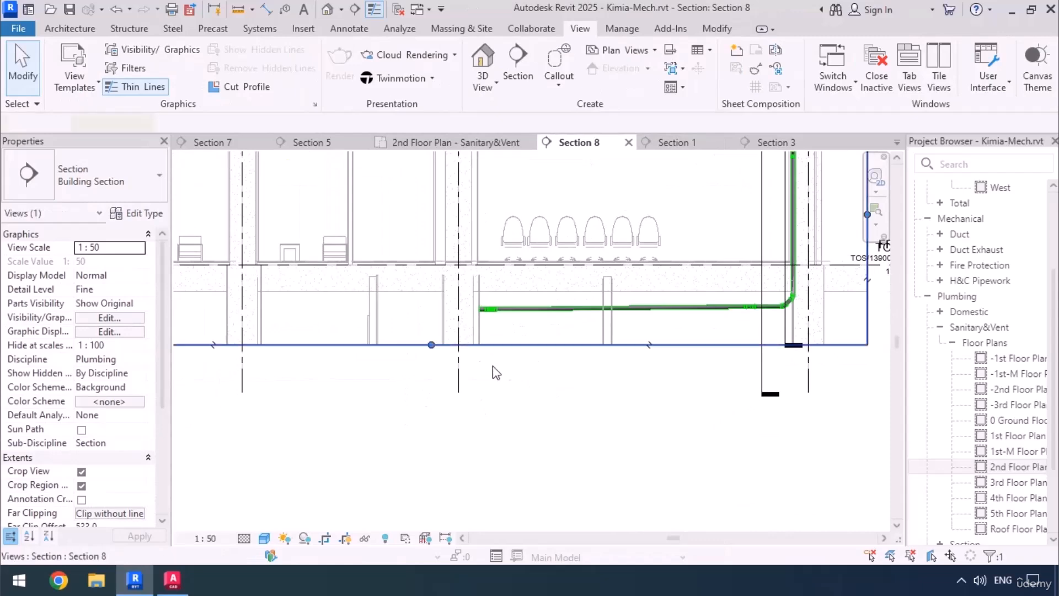
{"action": "left_click_drag", "start_coordinate": [431, 345], "coordinate": [439, 519]}
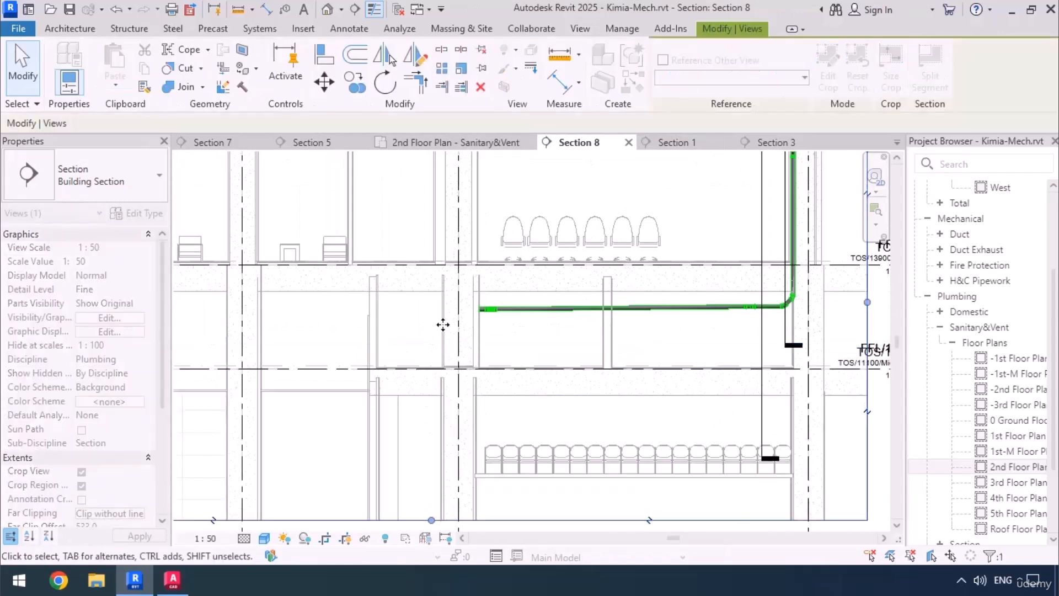
Step: Draw a 110 mm pipe from the drain's open end, dropping at 45° and then vertically about 5200 mm
{"action": "scroll", "coordinate": [443, 325], "scroll_direction": "up", "scroll_amount": 8}
{"action": "left_click", "coordinate": [577, 313]}
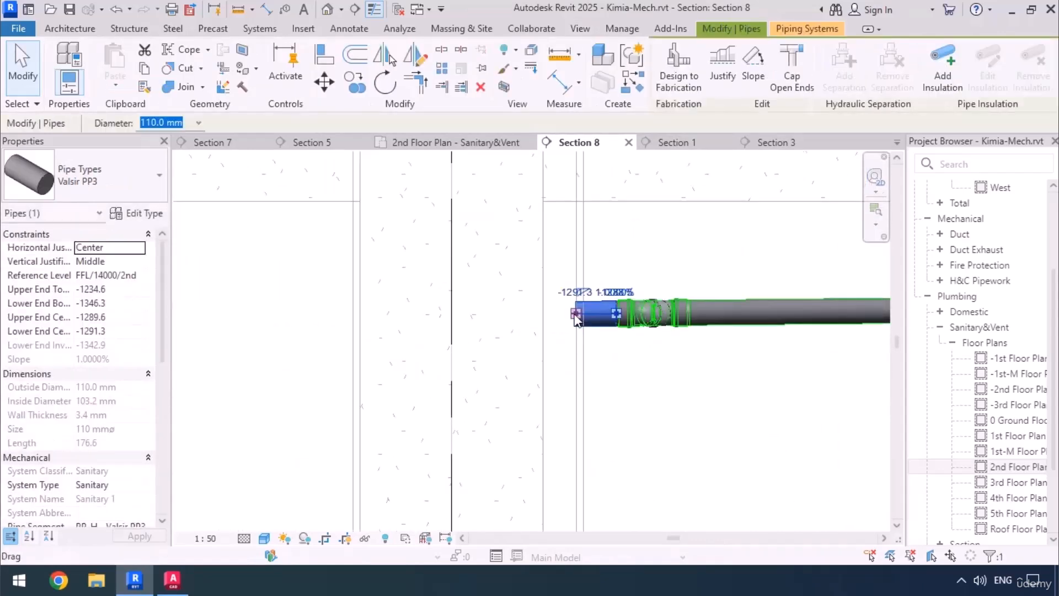
{"action": "right_click", "coordinate": [577, 318]}
{"action": "left_click", "coordinate": [624, 170]}
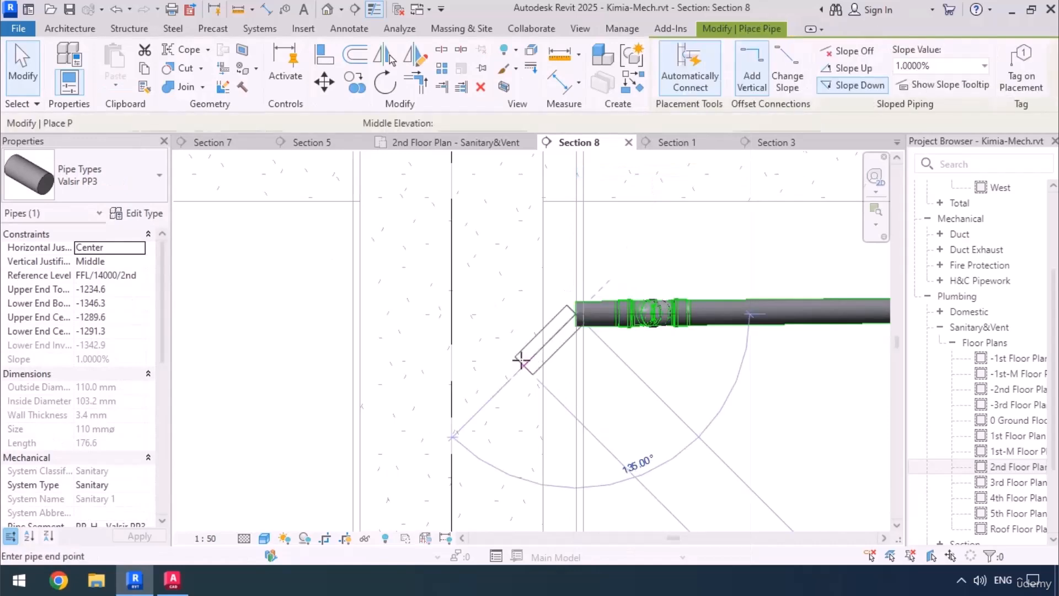
{"action": "left_click", "coordinate": [521, 361]}
{"action": "scroll", "coordinate": [513, 204], "scroll_direction": "down", "scroll_amount": 6}
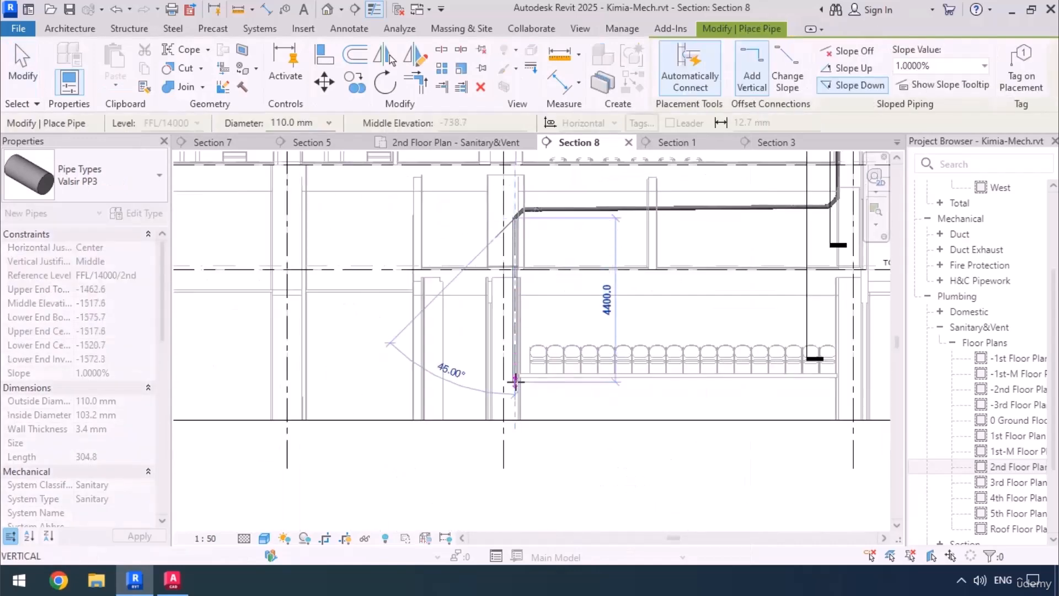
{"action": "left_click", "coordinate": [516, 419]}
{"action": "key", "text": "Escape"}
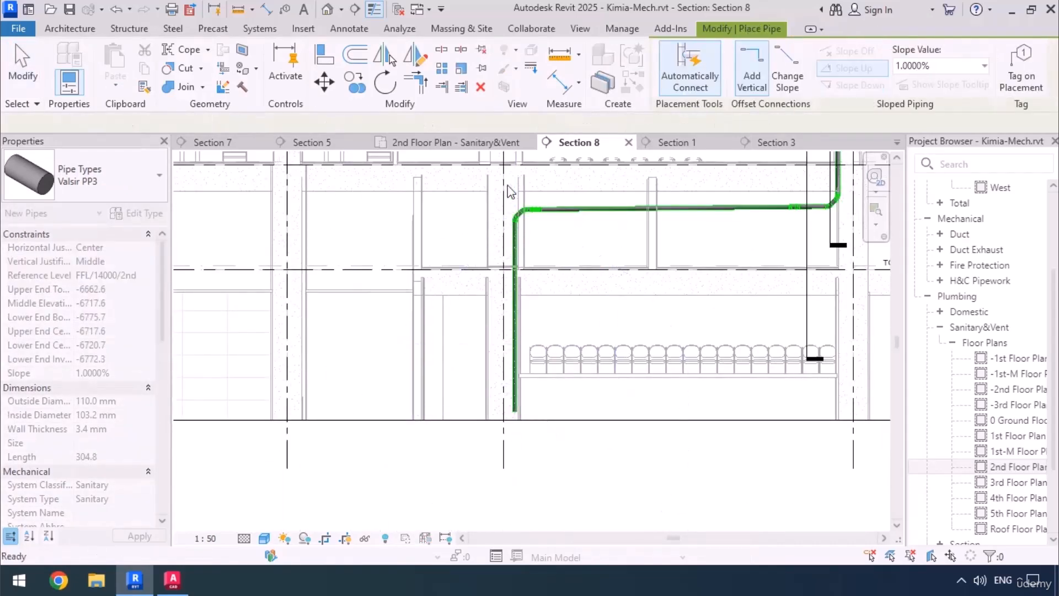
{"action": "key", "text": "Escape"}
{"action": "scroll", "coordinate": [485, 332], "scroll_direction": "up", "scroll_amount": 5}
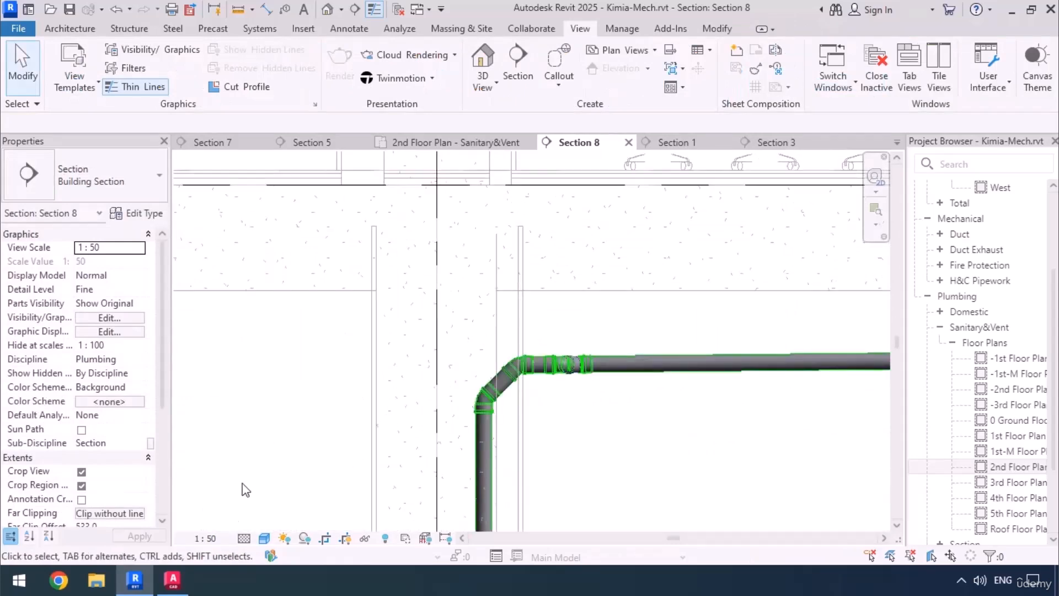
Step: Switch to the riser diagram in AutoCAD and examine how SW-01 and the floor branches connect to riser SW-04
{"action": "left_click", "coordinate": [175, 577]}
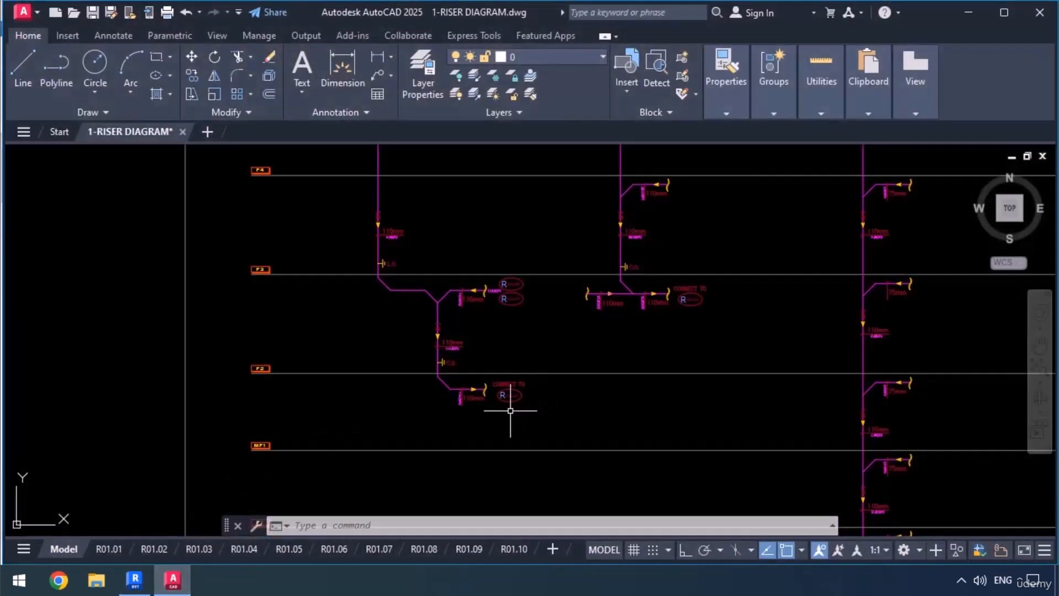
{"action": "middle_click_drag", "start_coordinate": [501, 406], "coordinate": [430, 389]}
{"action": "scroll", "coordinate": [430, 389], "scroll_direction": "up", "scroll_amount": 3}
{"action": "scroll", "coordinate": [372, 362], "scroll_direction": "down", "scroll_amount": 3}
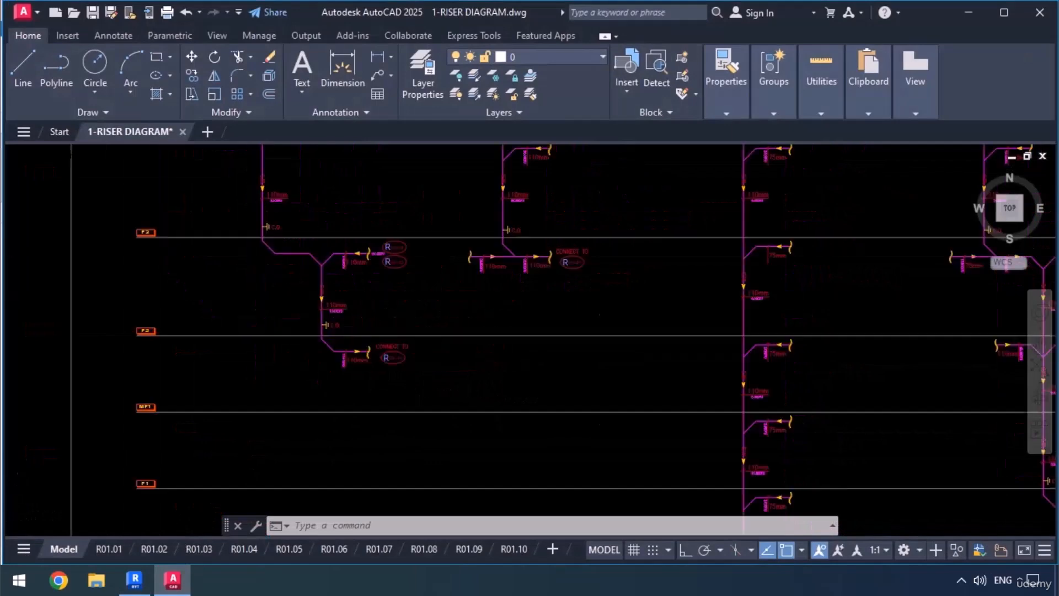
{"action": "scroll", "coordinate": [360, 366], "scroll_direction": "down", "scroll_amount": 5}
{"action": "scroll", "coordinate": [551, 284], "scroll_direction": "up", "scroll_amount": 8}
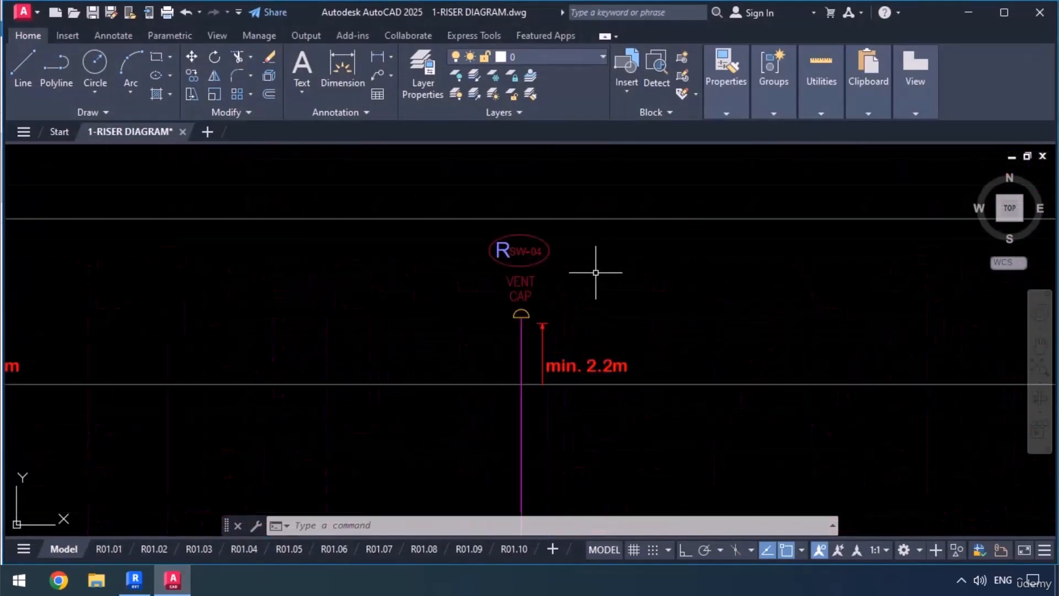
{"action": "scroll", "coordinate": [581, 203], "scroll_direction": "down", "scroll_amount": 7}
{"action": "scroll", "coordinate": [574, 293], "scroll_direction": "up", "scroll_amount": 4}
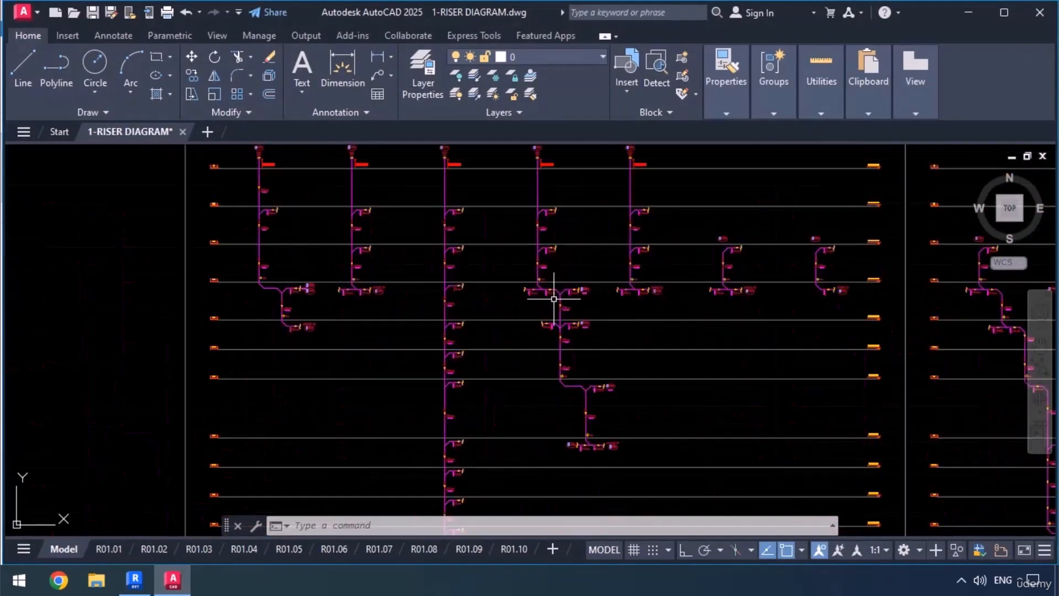
{"action": "scroll", "coordinate": [576, 334], "scroll_direction": "up", "scroll_amount": 5}
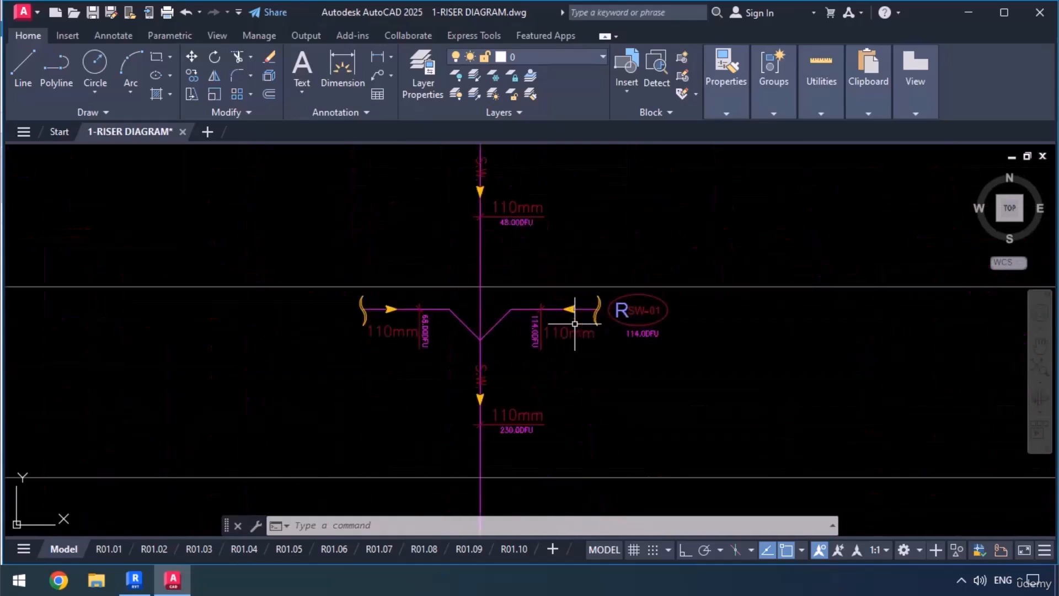
{"action": "middle_click_drag", "start_coordinate": [608, 338], "coordinate": [624, 346]}
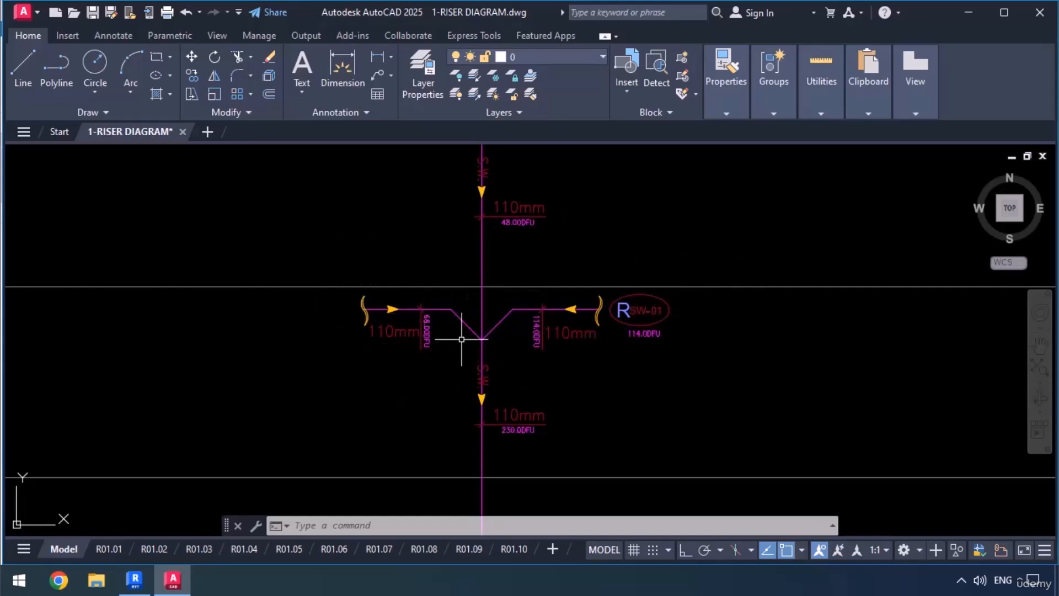
{"action": "scroll", "coordinate": [473, 284], "scroll_direction": "down", "scroll_amount": 5}
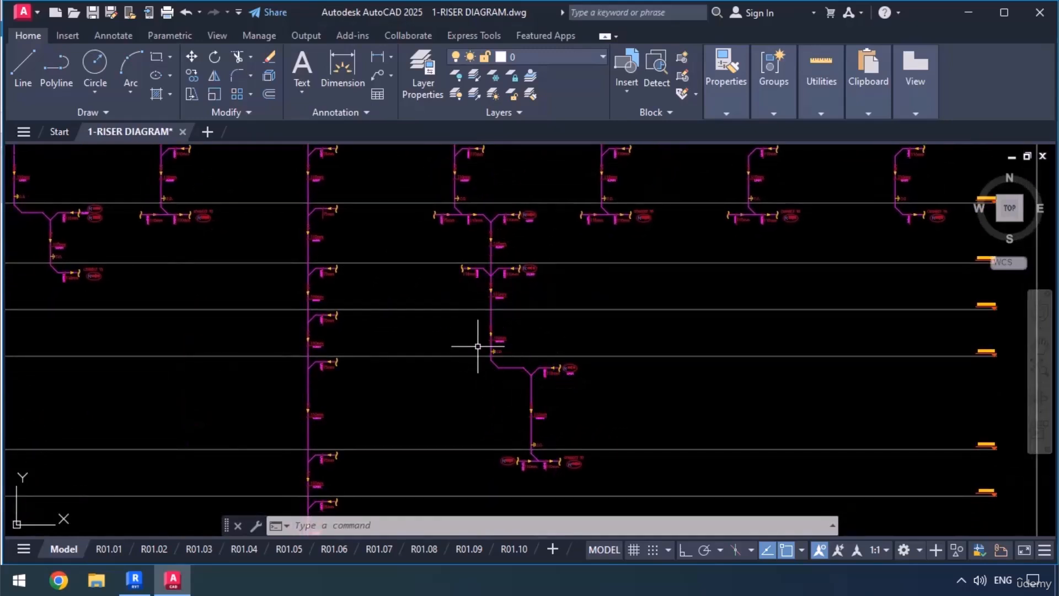
{"action": "scroll", "coordinate": [529, 436], "scroll_direction": "up", "scroll_amount": 5}
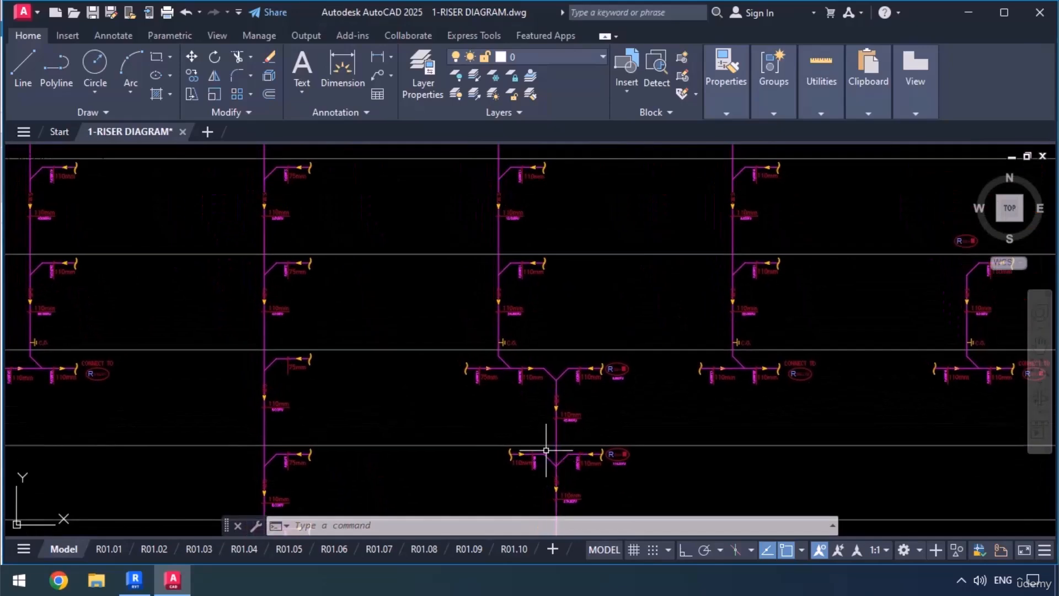
{"action": "scroll", "coordinate": [513, 237], "scroll_direction": "down", "scroll_amount": 5}
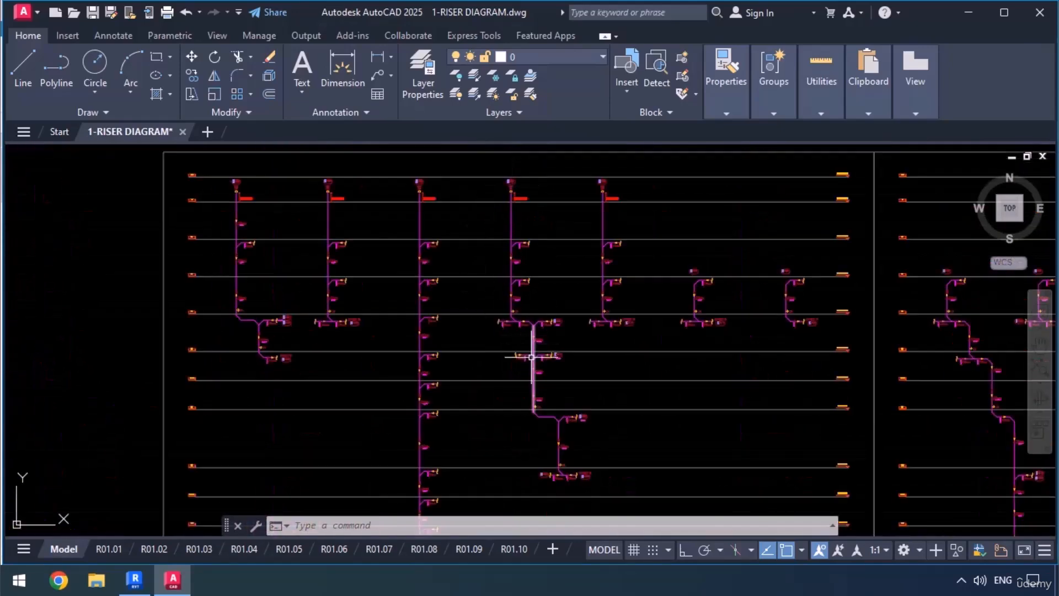
{"action": "scroll", "coordinate": [534, 338], "scroll_direction": "up", "scroll_amount": 2}
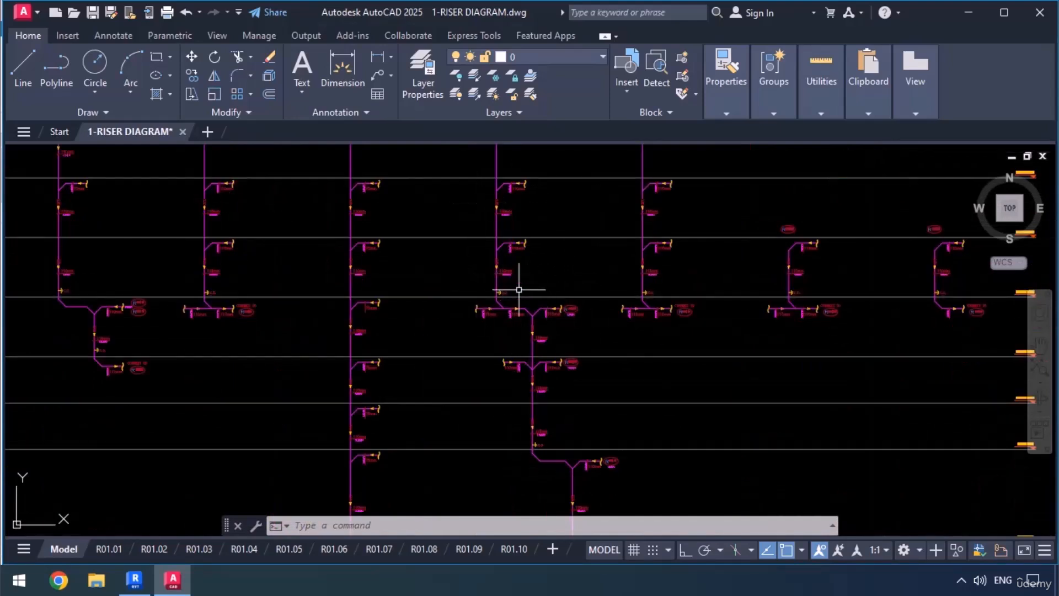
Step: Return to Revit and convert the 45° bend at the head of the vertical drop into a branch open upward
{"action": "left_click", "coordinate": [970, 13]}
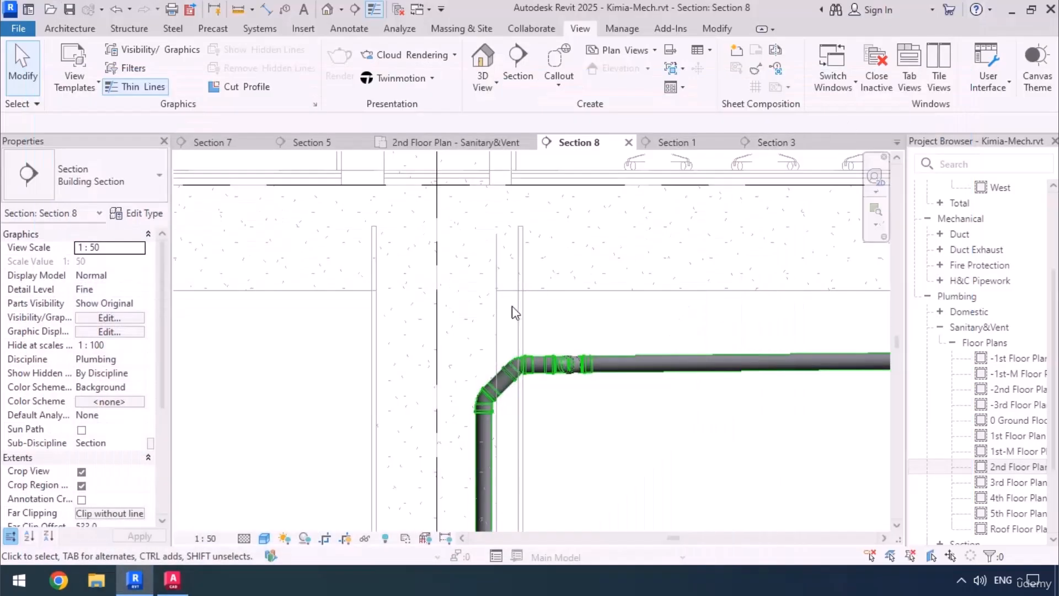
{"action": "left_click", "coordinate": [484, 400]}
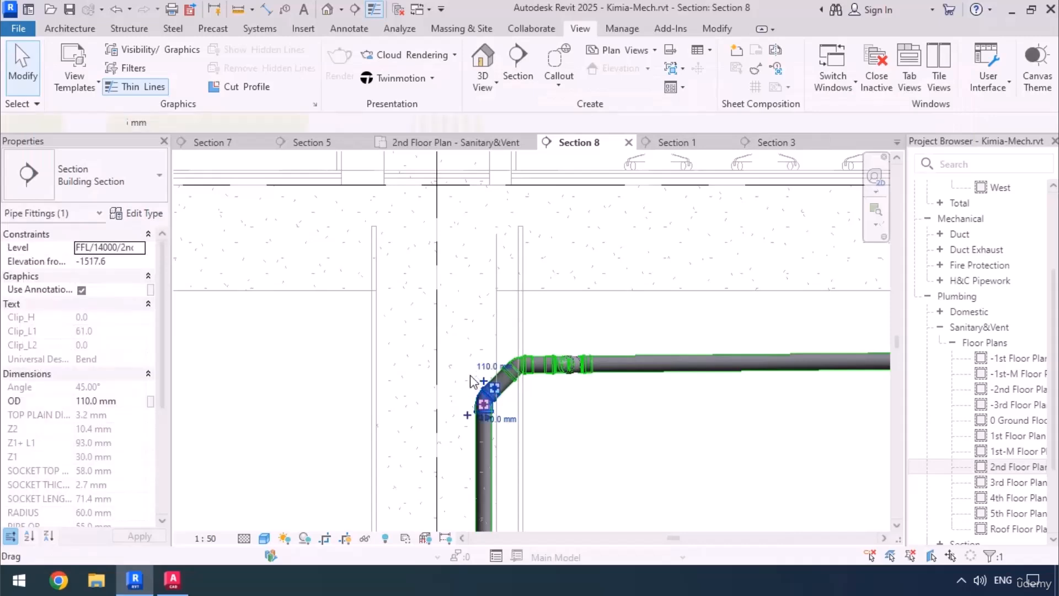
{"action": "left_click", "coordinate": [467, 415]}
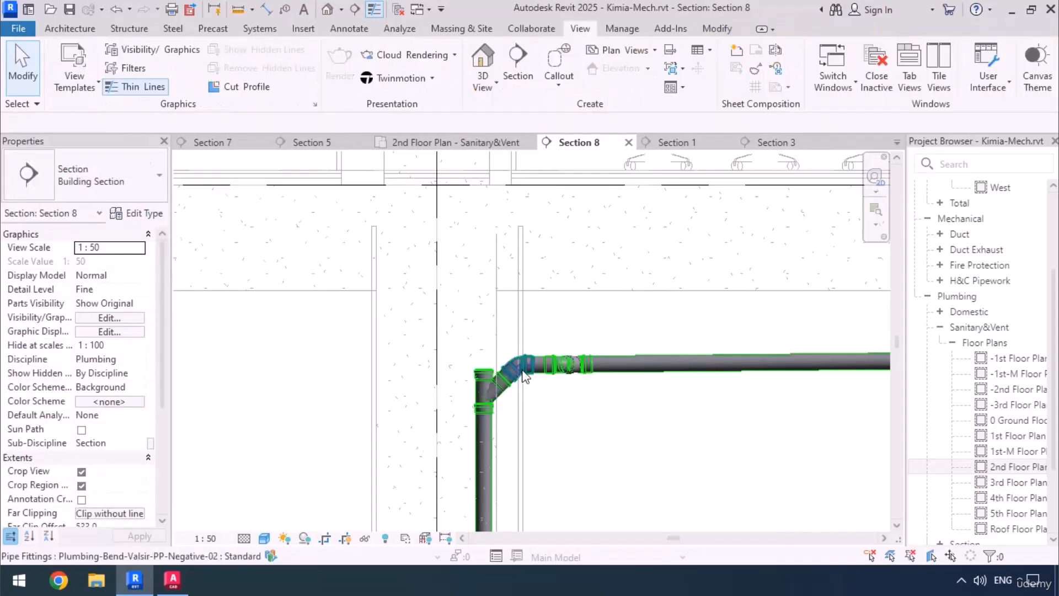
Step: Draw a 110 mm vertical pipe 2400 mm upward from the branch's open end through the 2nd floor slab
{"action": "scroll", "coordinate": [466, 436], "scroll_direction": "up", "scroll_amount": 2}
{"action": "left_click", "coordinate": [463, 432]}
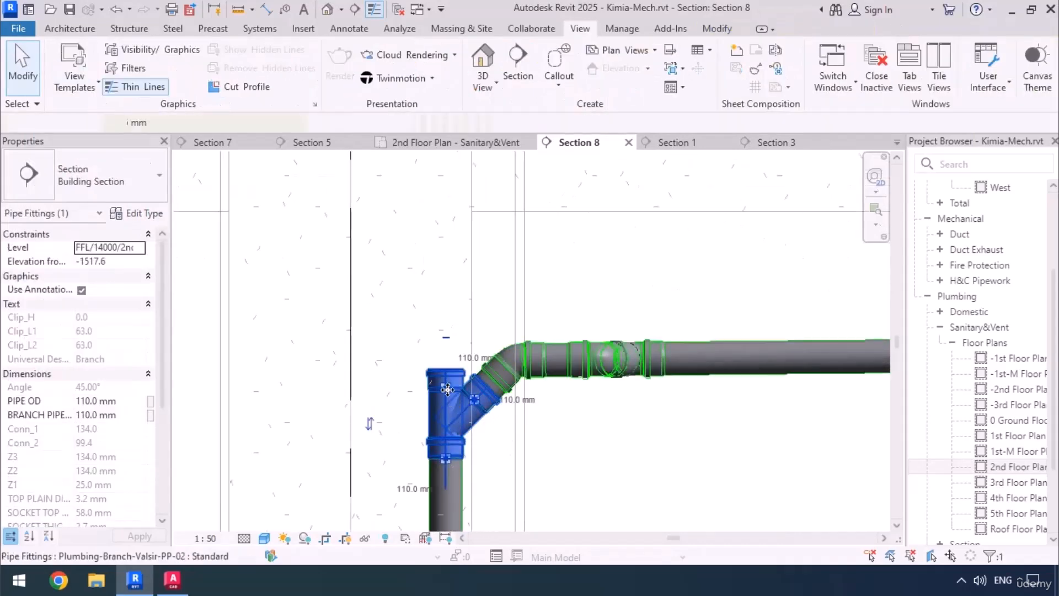
{"action": "right_click", "coordinate": [448, 414]}
{"action": "left_click", "coordinate": [495, 173]}
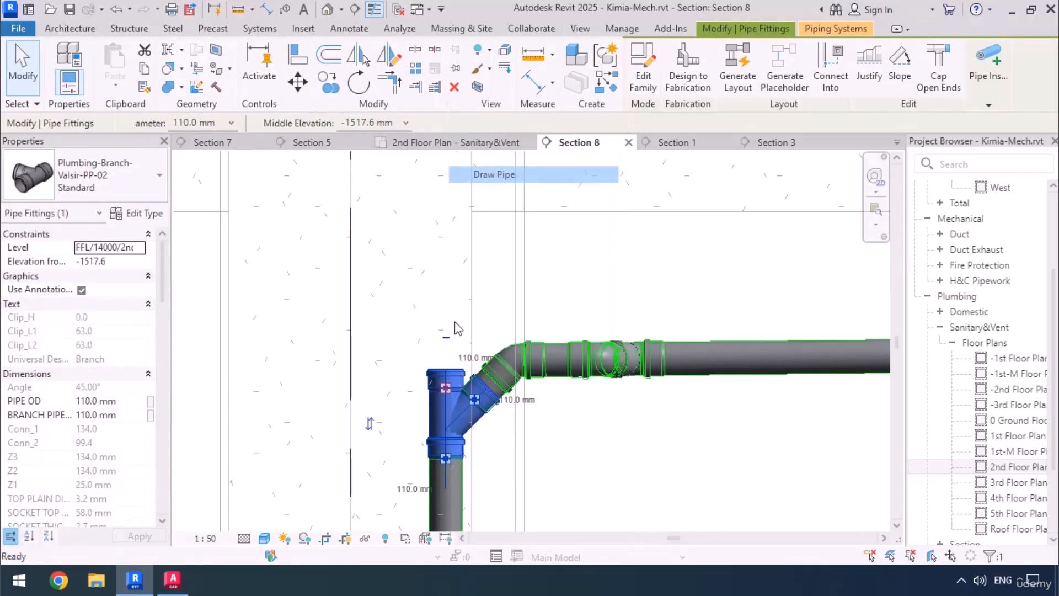
{"action": "scroll", "coordinate": [451, 309], "scroll_direction": "down", "scroll_amount": 3}
{"action": "left_click", "coordinate": [448, 271]}
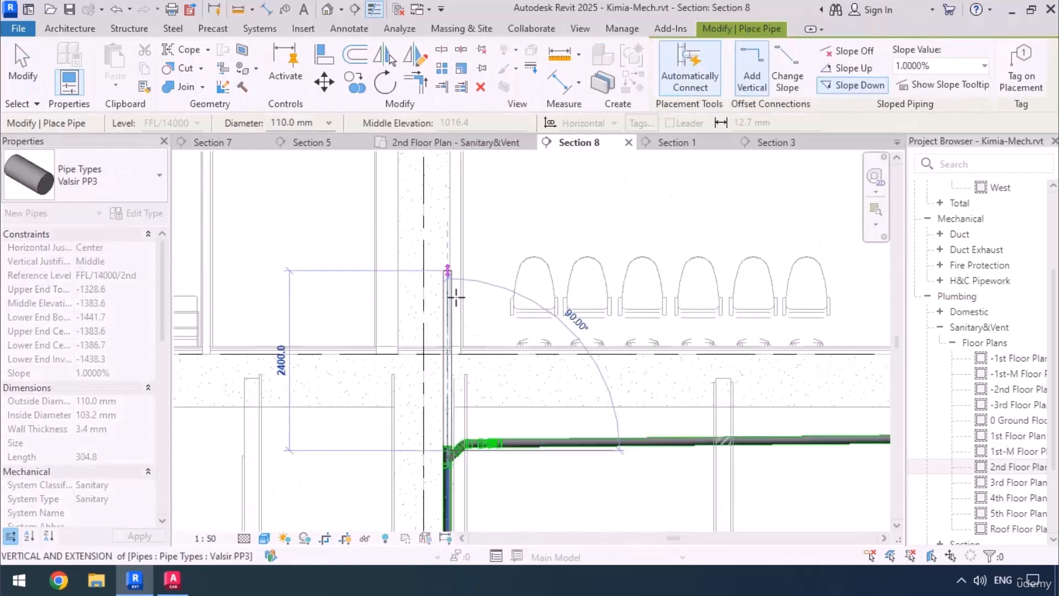
{"action": "key", "text": "Escape"}
{"action": "key", "text": "Escape"}
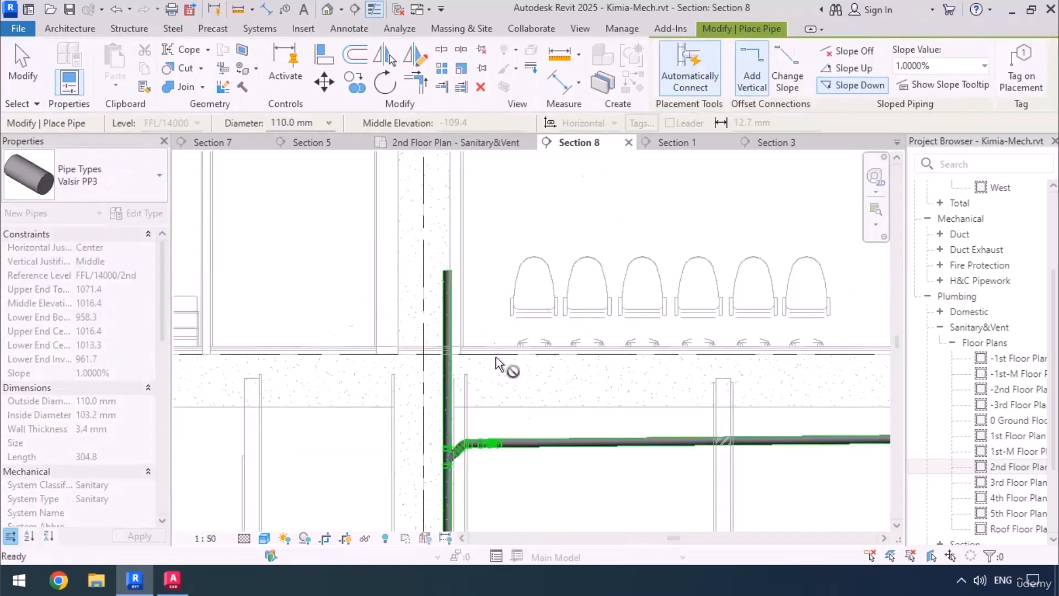
{"action": "scroll", "coordinate": [411, 393], "scroll_direction": "up", "scroll_amount": 4}
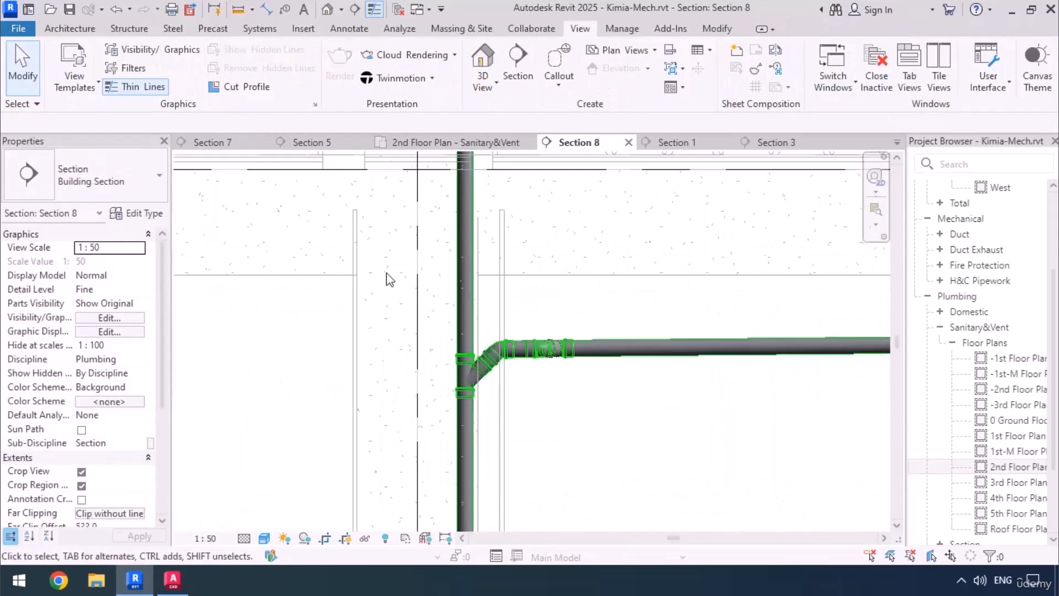
Step: Select the SW-04 branch and its offset fittings, and nudge them upward in the 2nd floor sanitary plan until the riser clears the column
{"action": "left_click_drag", "start_coordinate": [385, 272], "coordinate": [588, 445]}
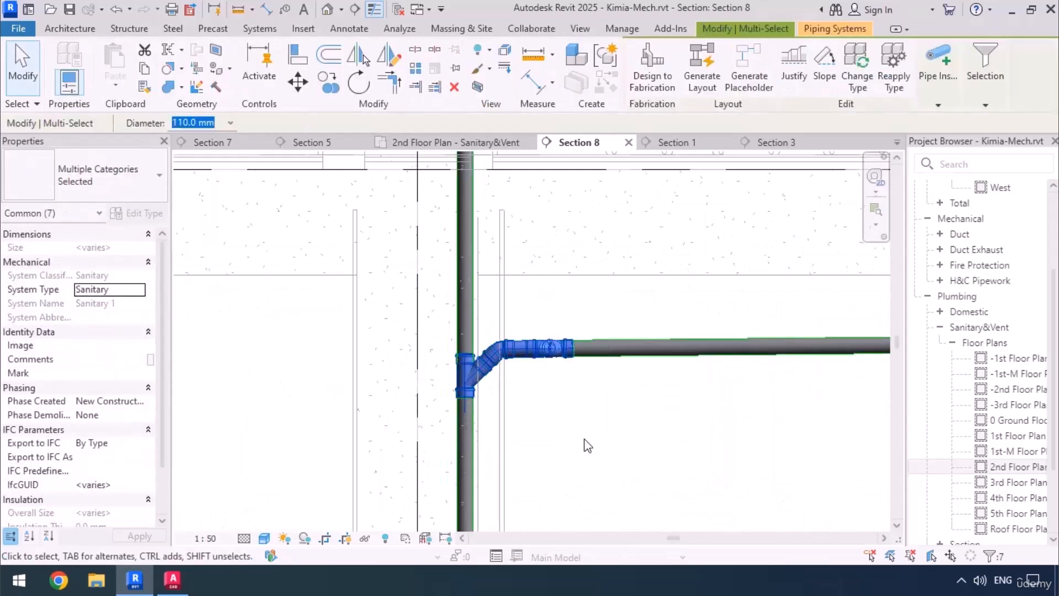
{"action": "left_click", "coordinate": [450, 142]}
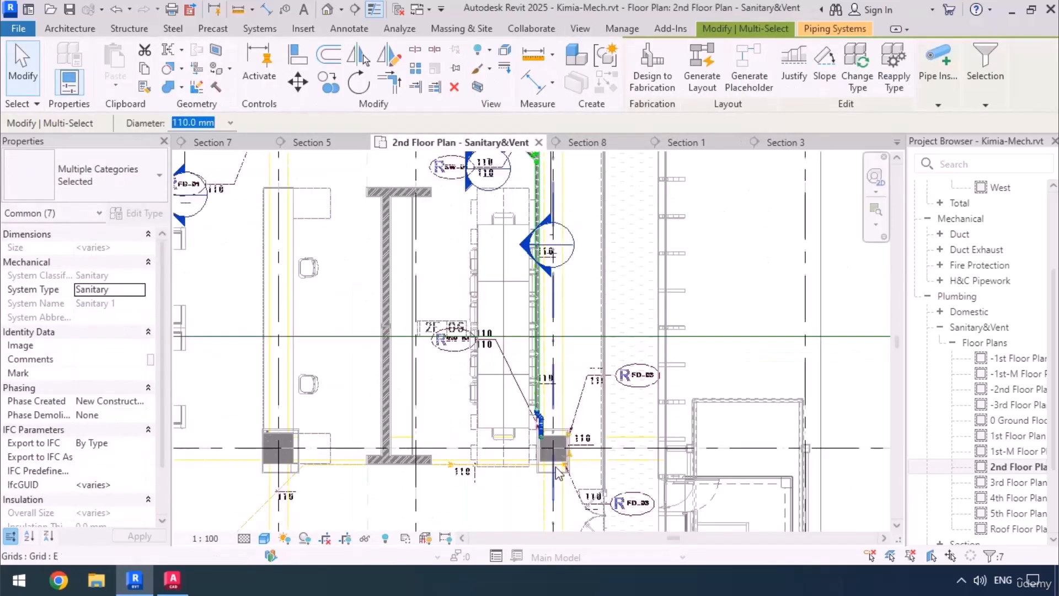
{"action": "scroll", "coordinate": [530, 386], "scroll_direction": "up", "scroll_amount": 3}
{"action": "scroll", "coordinate": [530, 387], "scroll_direction": "up", "scroll_amount": 4}
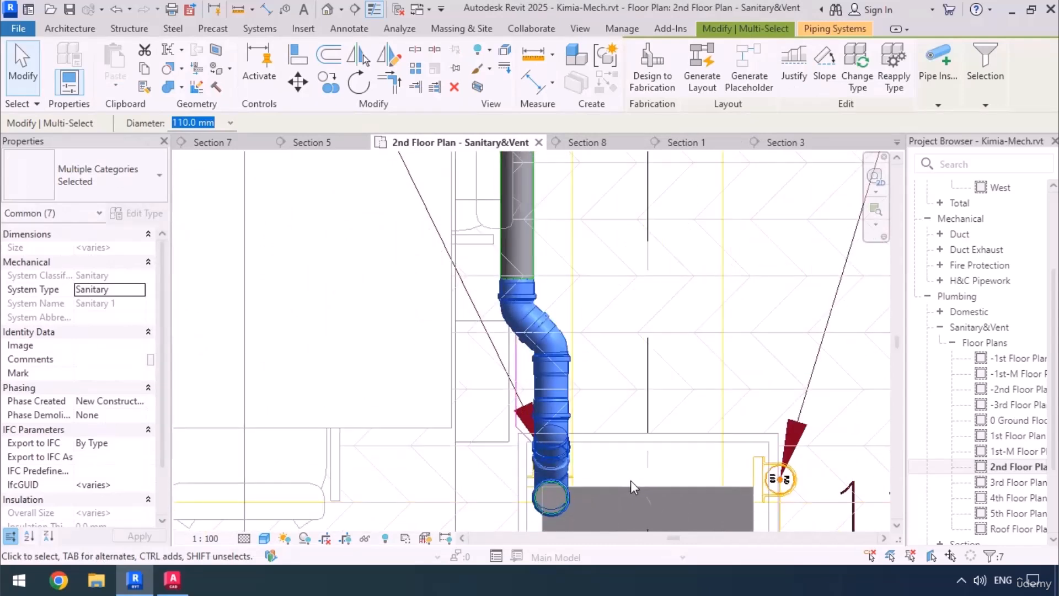
{"action": "key", "text": "Up"}
{"action": "key", "text": "Up"}
{"action": "key", "text": "Up"}
{"action": "key", "text": "Up"}
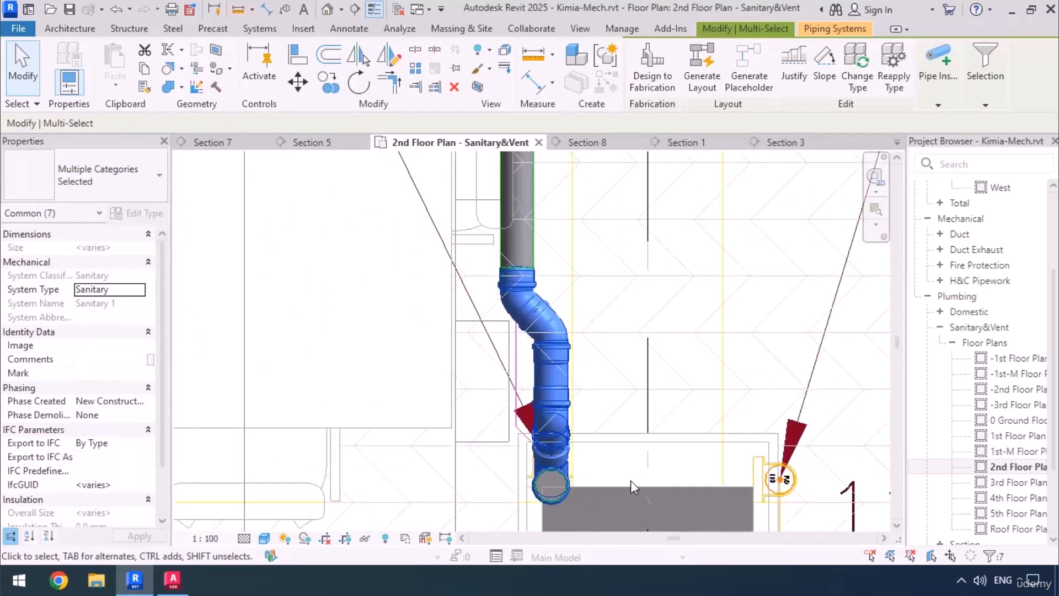
{"action": "key", "text": "Up"}
{"action": "key", "text": "Up"}
{"action": "key", "text": "Up"}
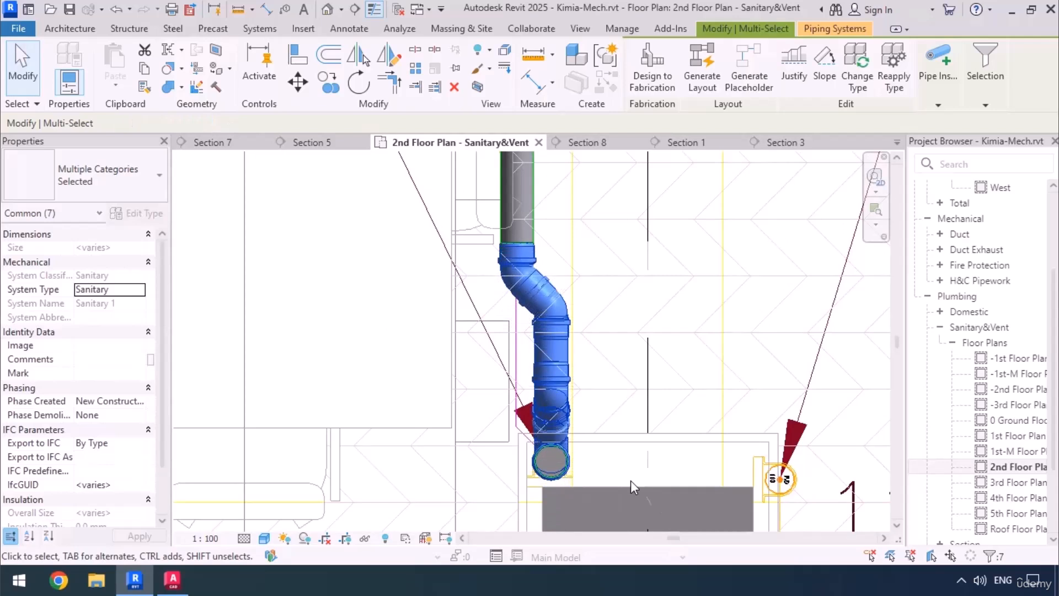
{"action": "scroll", "coordinate": [579, 325], "scroll_direction": "down", "scroll_amount": 3}
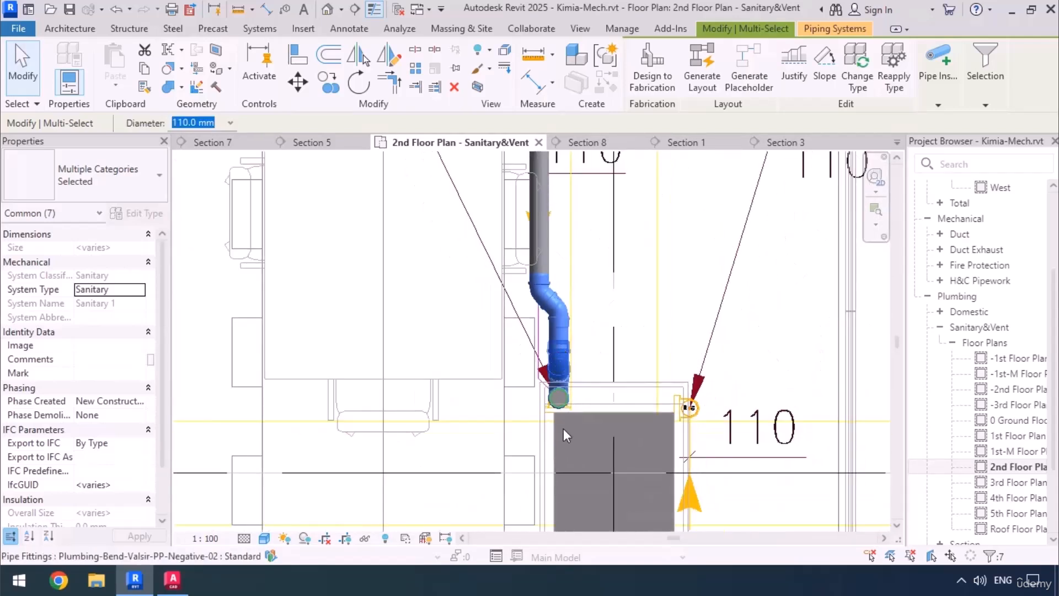
Step: Clear the selection, close all inactive views and open the 1st-M floor sanitary and vent plan at the SW-04 riser
{"action": "key", "text": "Escape"}
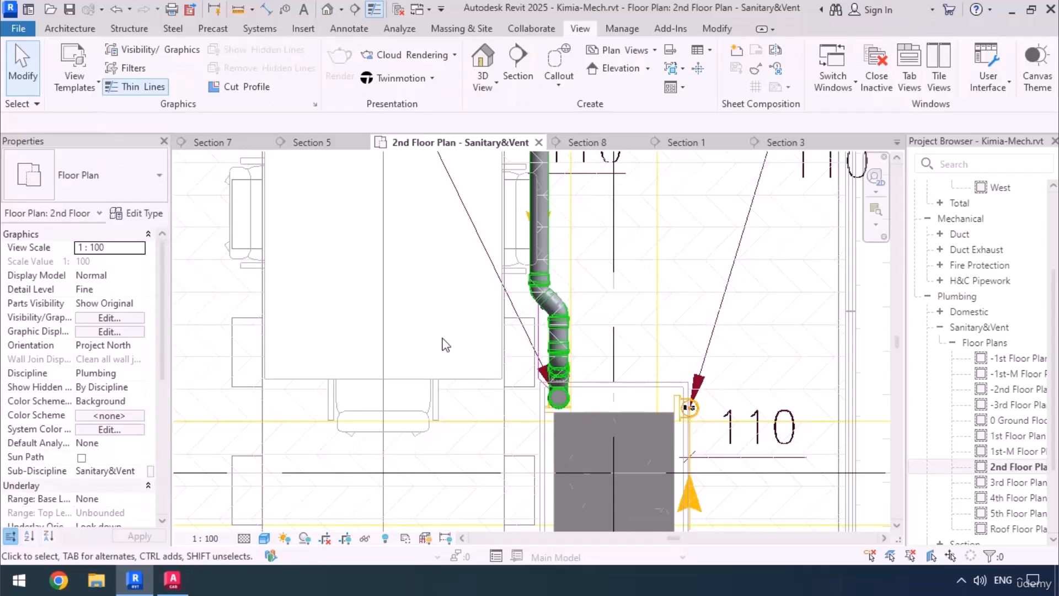
{"action": "scroll", "coordinate": [476, 406], "scroll_direction": "down", "scroll_amount": 5}
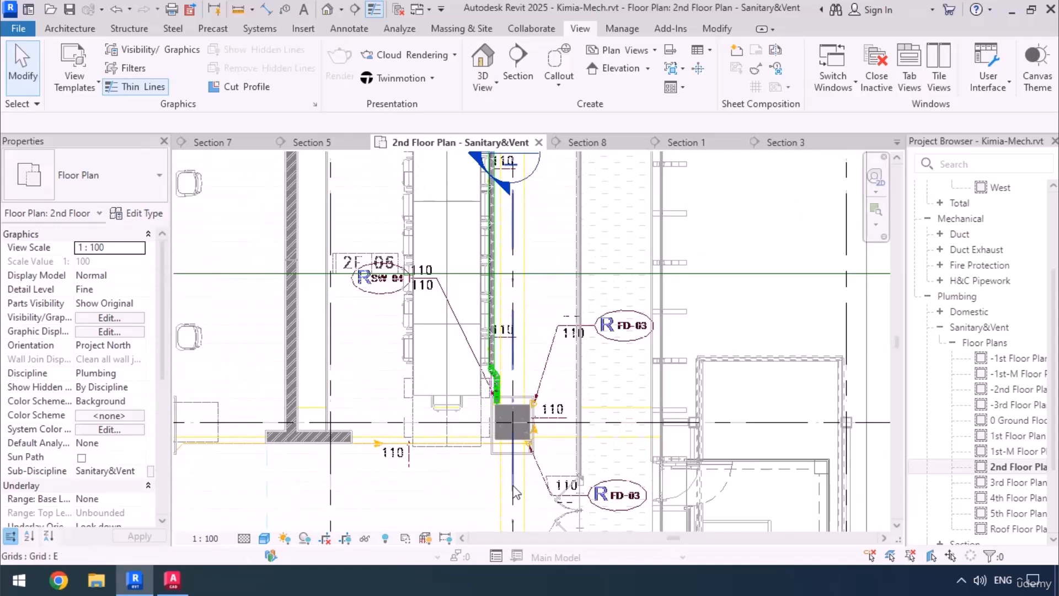
{"action": "left_click", "coordinate": [398, 10]}
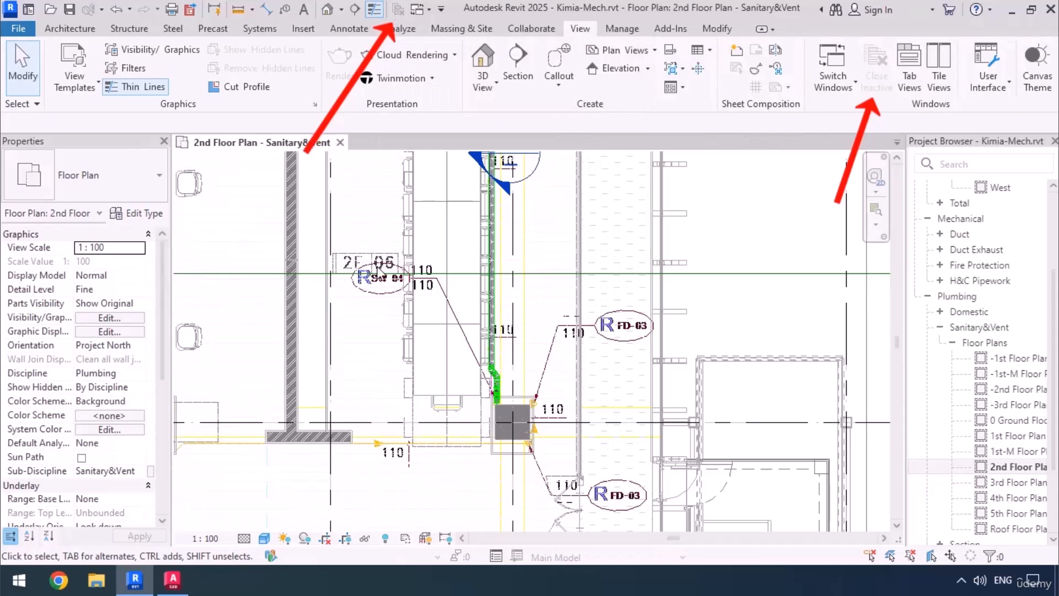
{"action": "left_click", "coordinate": [998, 452]}
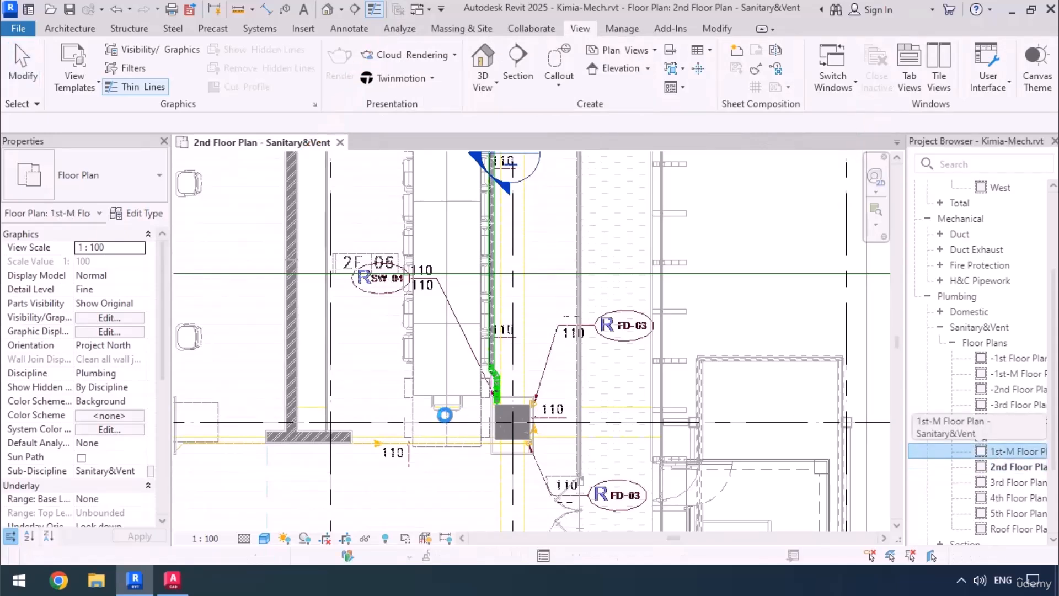
{"action": "scroll", "coordinate": [497, 400], "scroll_direction": "up", "scroll_amount": 7}
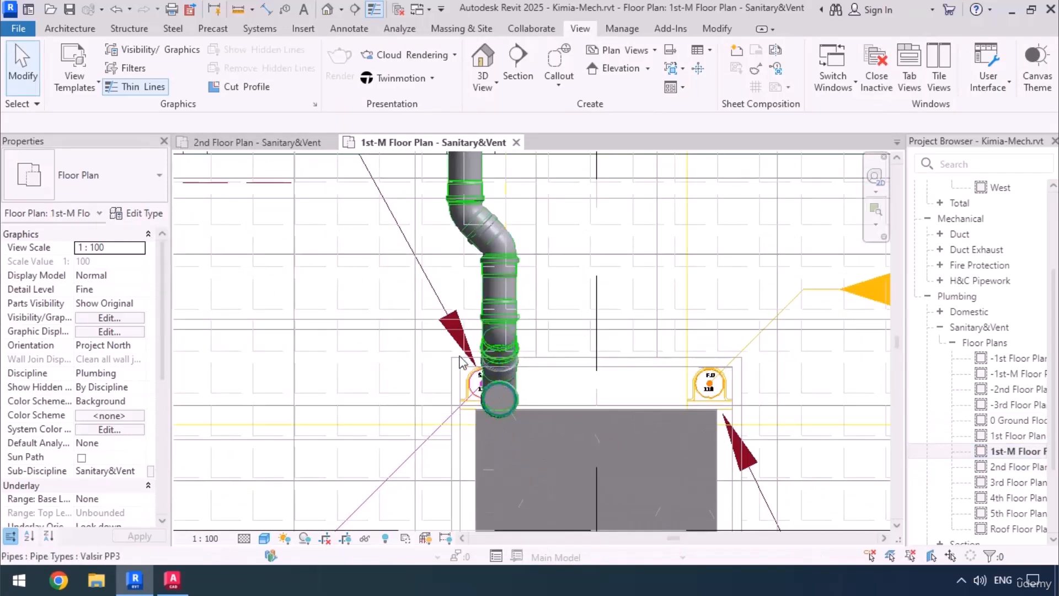
Step: Examine the 110 mm drain route in the 1st-M floor plan from the upper SW-04 riser to the lower SW-04 riser tag
{"action": "scroll", "coordinate": [502, 336], "scroll_direction": "down", "scroll_amount": 4}
{"action": "scroll", "coordinate": [502, 338], "scroll_direction": "down", "scroll_amount": 1}
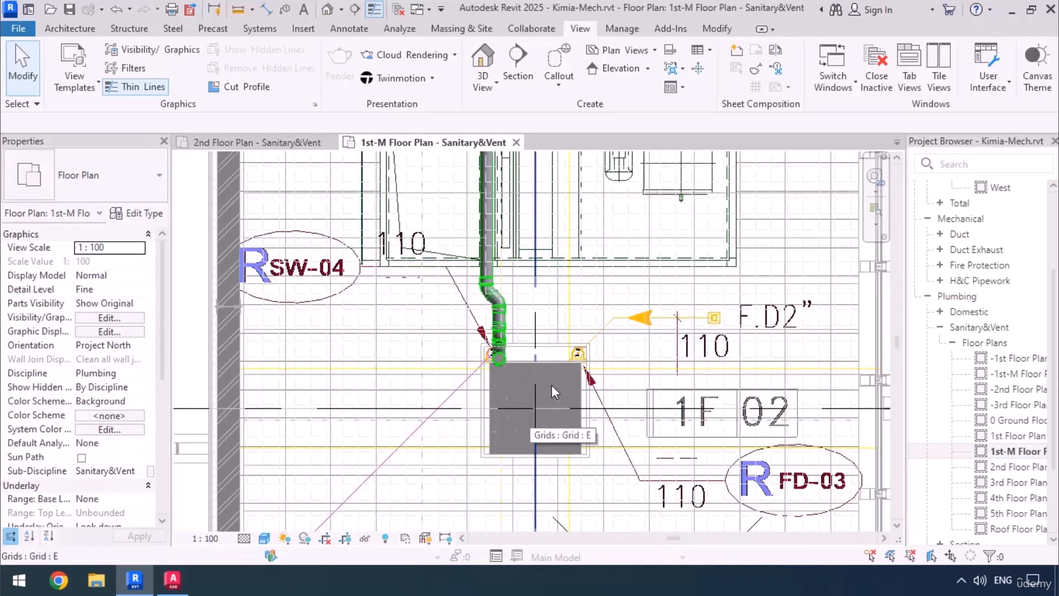
{"action": "scroll", "coordinate": [525, 355], "scroll_direction": "down", "scroll_amount": 2}
{"action": "scroll", "coordinate": [525, 380], "scroll_direction": "down", "scroll_amount": 3}
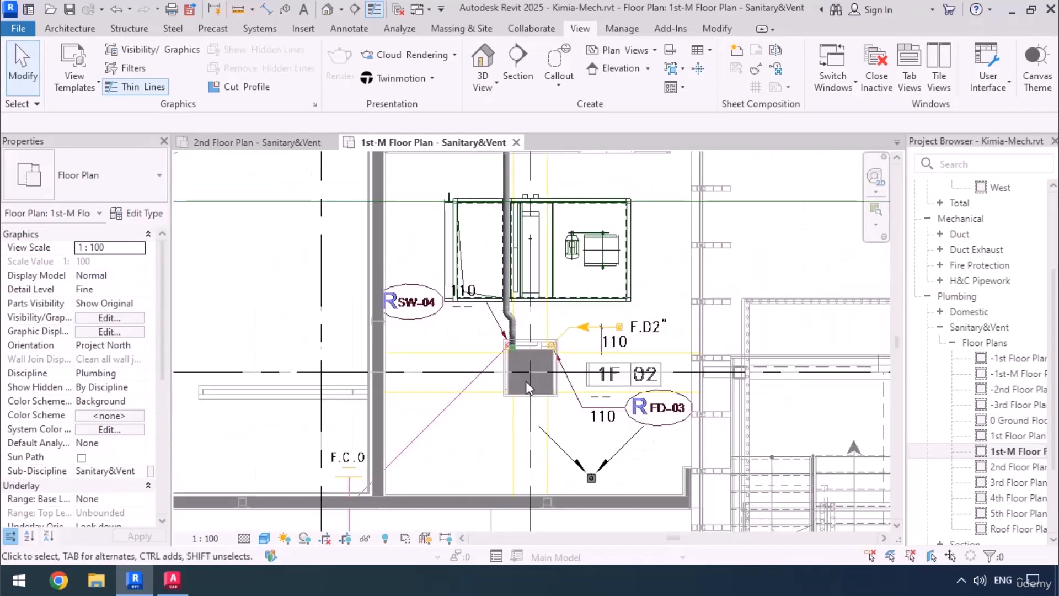
{"action": "middle_click_drag", "start_coordinate": [541, 381], "coordinate": [563, 307]}
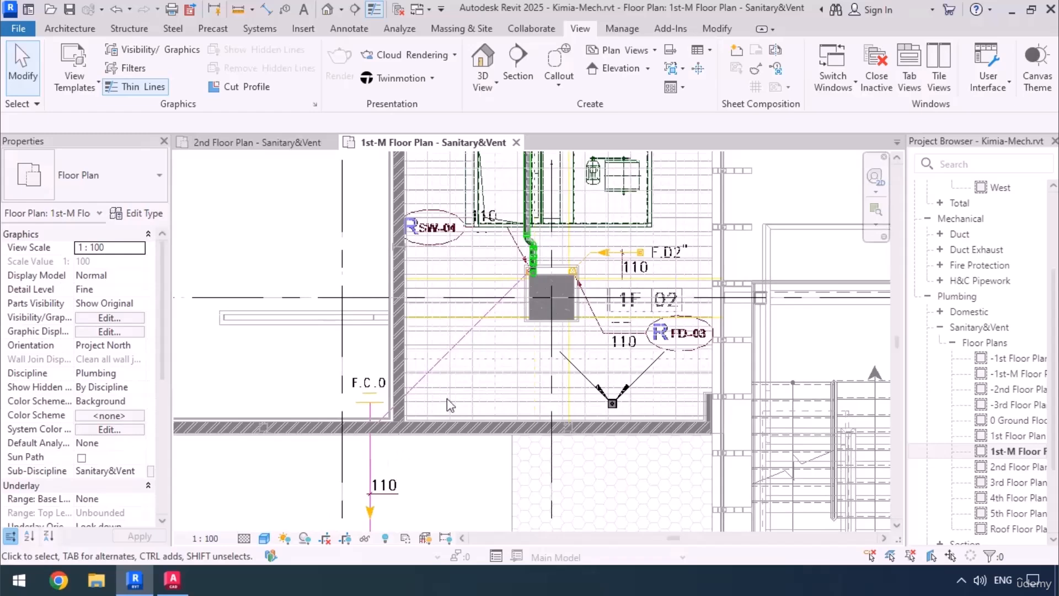
{"action": "middle_click_drag", "start_coordinate": [368, 447], "coordinate": [414, 248]}
{"action": "middle_click_drag", "start_coordinate": [414, 466], "coordinate": [456, 259]}
{"action": "mouse_move", "coordinate": [446, 476]}
{"action": "middle_mouse_down"}
{"action": "mouse_move", "coordinate": [454, 229]}
{"action": "mouse_move", "coordinate": [444, 230]}
{"action": "middle_mouse_up"}
{"action": "middle_click_drag", "start_coordinate": [452, 437], "coordinate": [447, 221]}
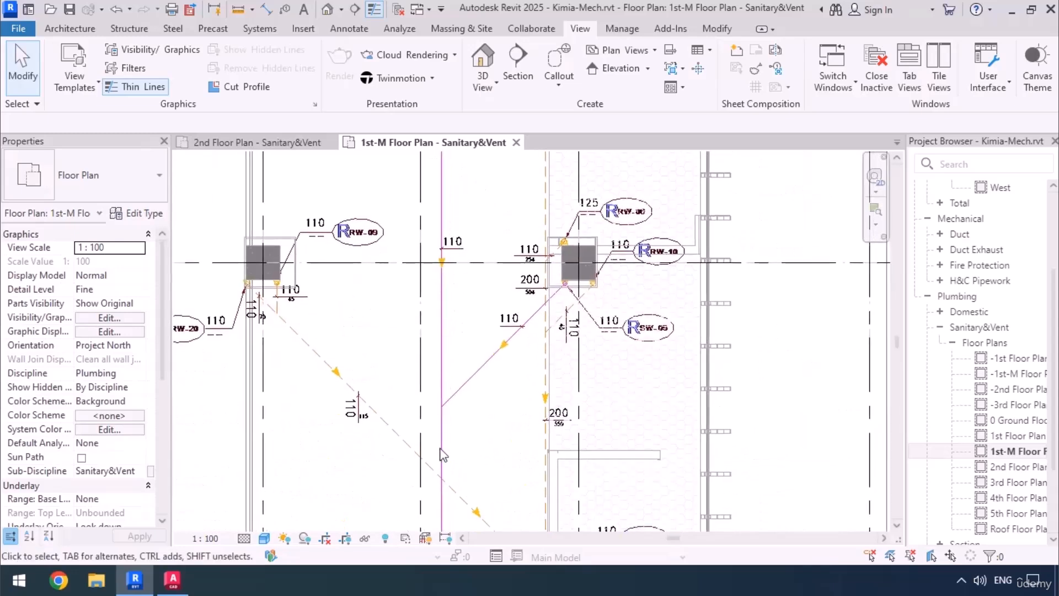
{"action": "middle_click_drag", "start_coordinate": [441, 457], "coordinate": [443, 230]}
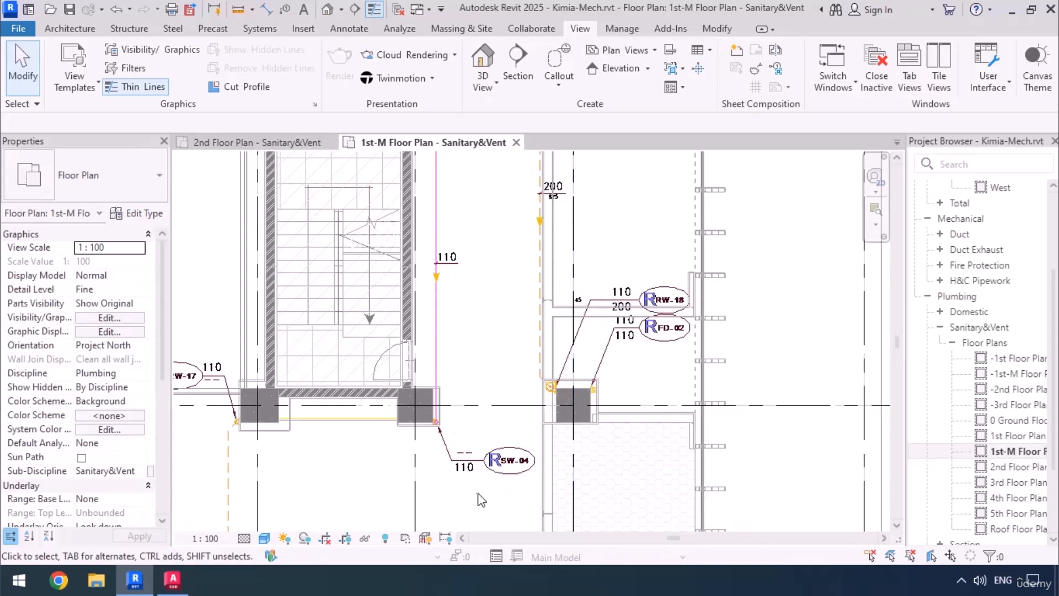
{"action": "scroll", "coordinate": [478, 499], "scroll_direction": "down", "scroll_amount": 3}
{"action": "mouse_move", "coordinate": [480, 381]}
{"action": "middle_mouse_down"}
{"action": "mouse_move", "coordinate": [478, 454]}
{"action": "mouse_move", "coordinate": [456, 538]}
{"action": "mouse_move", "coordinate": [468, 519]}
{"action": "middle_mouse_up"}
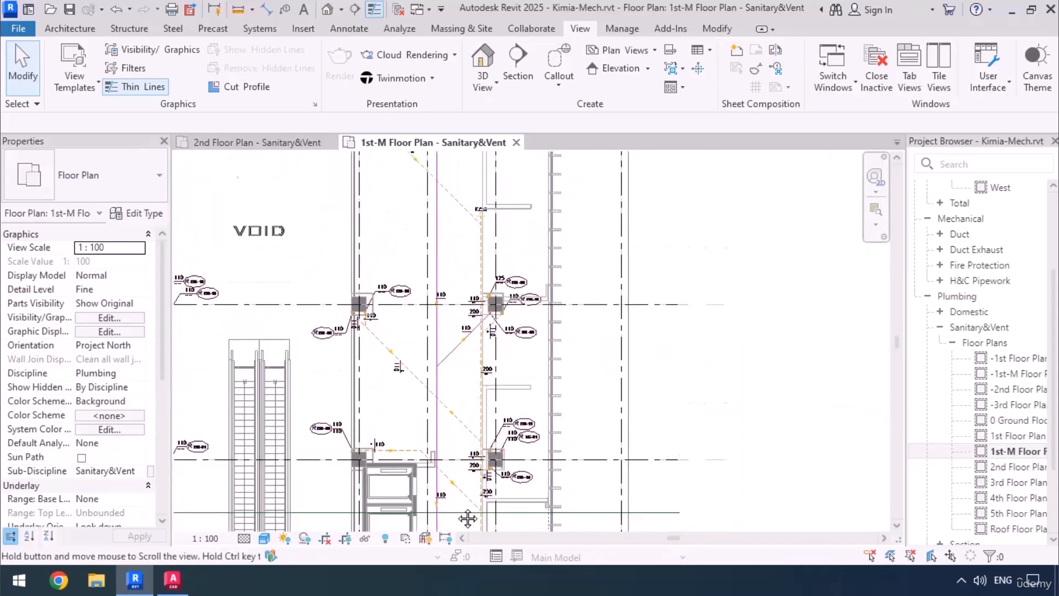
{"action": "middle_click_drag", "start_coordinate": [450, 315], "coordinate": [437, 496]}
{"action": "middle_click_drag", "start_coordinate": [458, 267], "coordinate": [425, 406]}
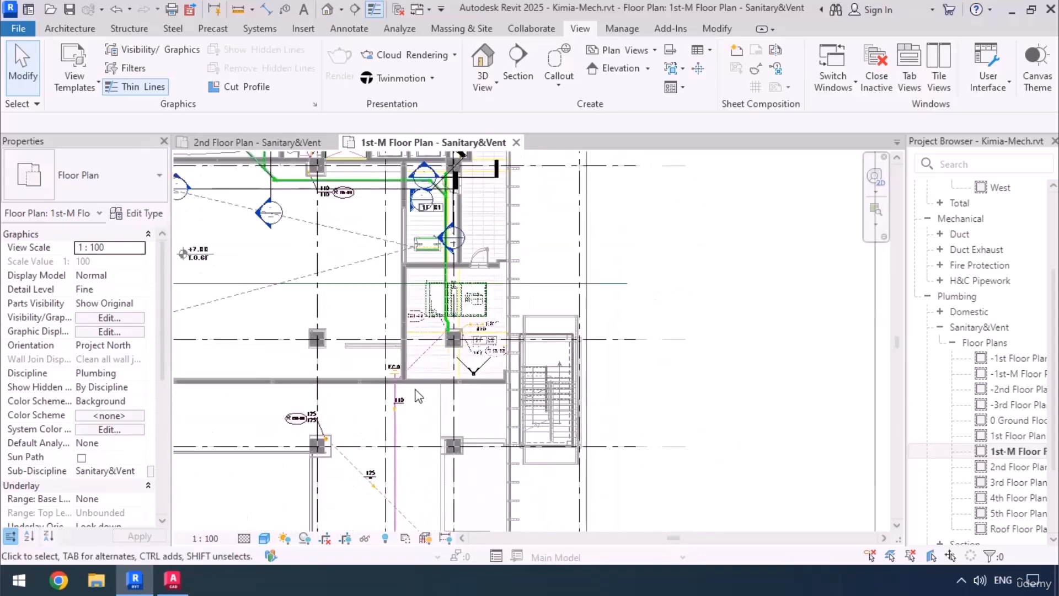
Step: Switch to the riser diagram in AutoCAD and examine the riser offset and branch connections around the MF1 and F1 levels
{"action": "left_click", "coordinate": [173, 579]}
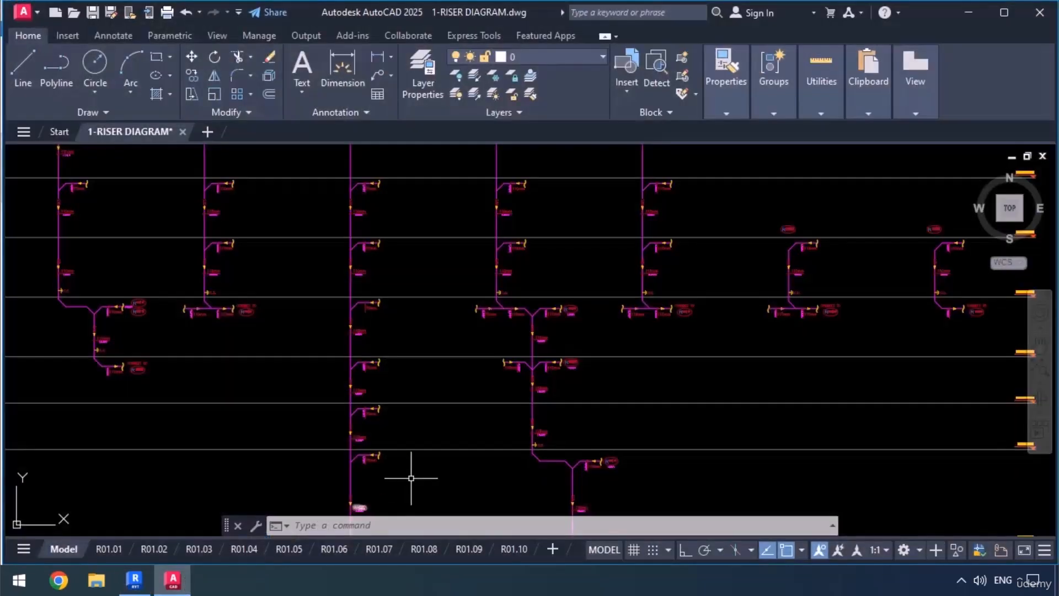
{"action": "middle_click_drag", "start_coordinate": [466, 385], "coordinate": [622, 322]}
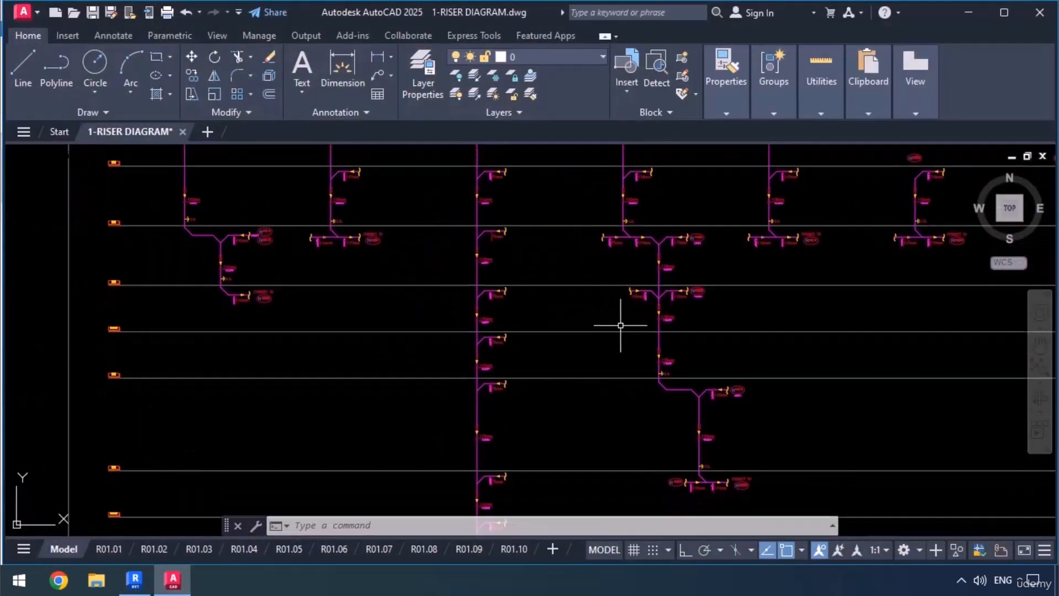
{"action": "scroll", "coordinate": [115, 335], "scroll_direction": "up", "scroll_amount": 5}
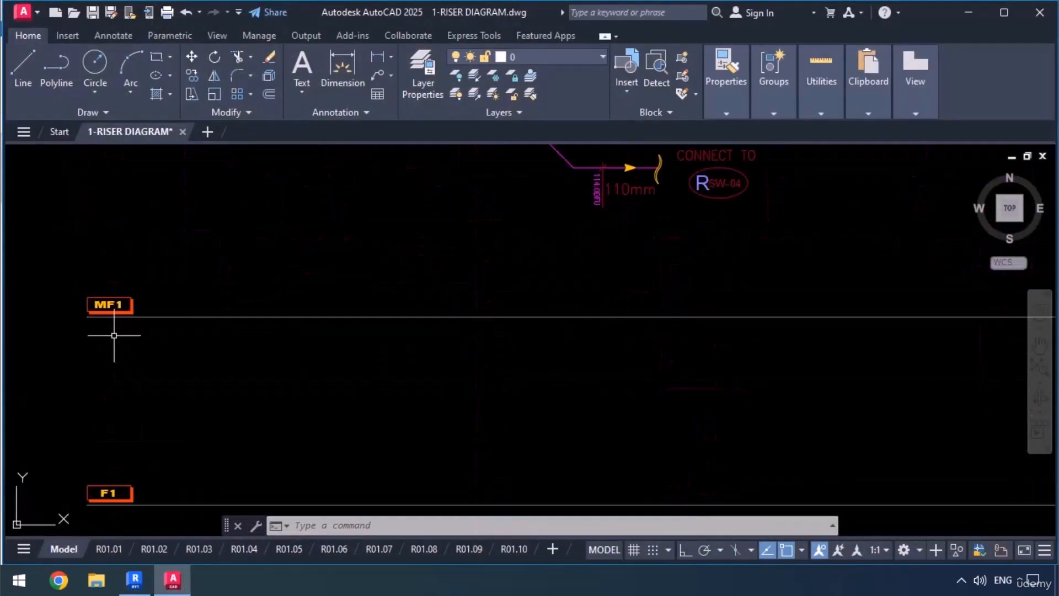
{"action": "scroll", "coordinate": [98, 315], "scroll_direction": "down", "scroll_amount": 4}
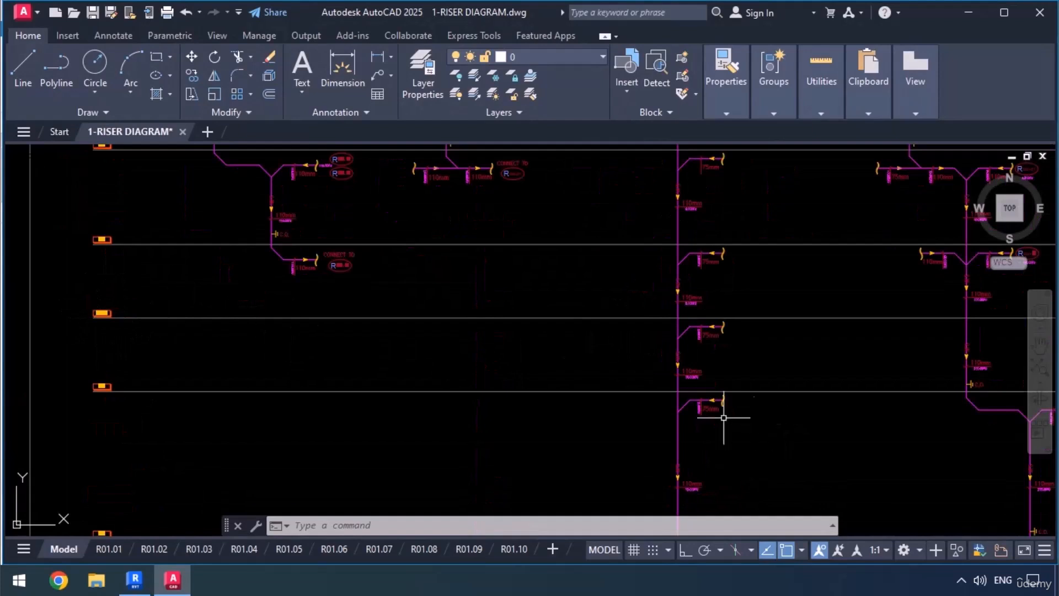
{"action": "middle_click_drag", "start_coordinate": [724, 418], "coordinate": [375, 344]}
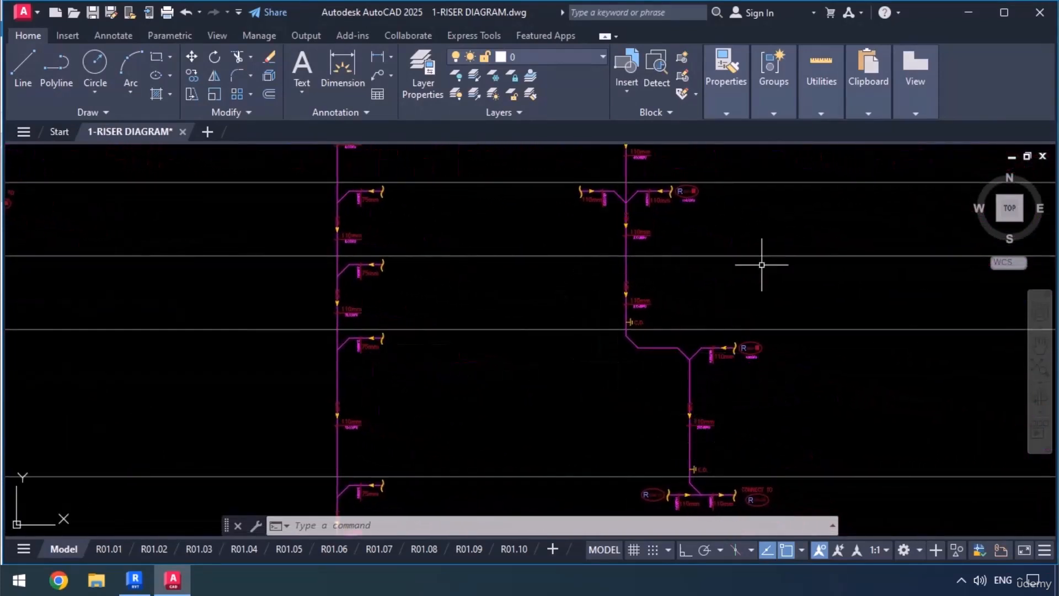
Step: Return to Revit and select the SW-04 riser pipe and connected fittings beside the column in the 1st-M floor plan
{"action": "left_click", "coordinate": [968, 12]}
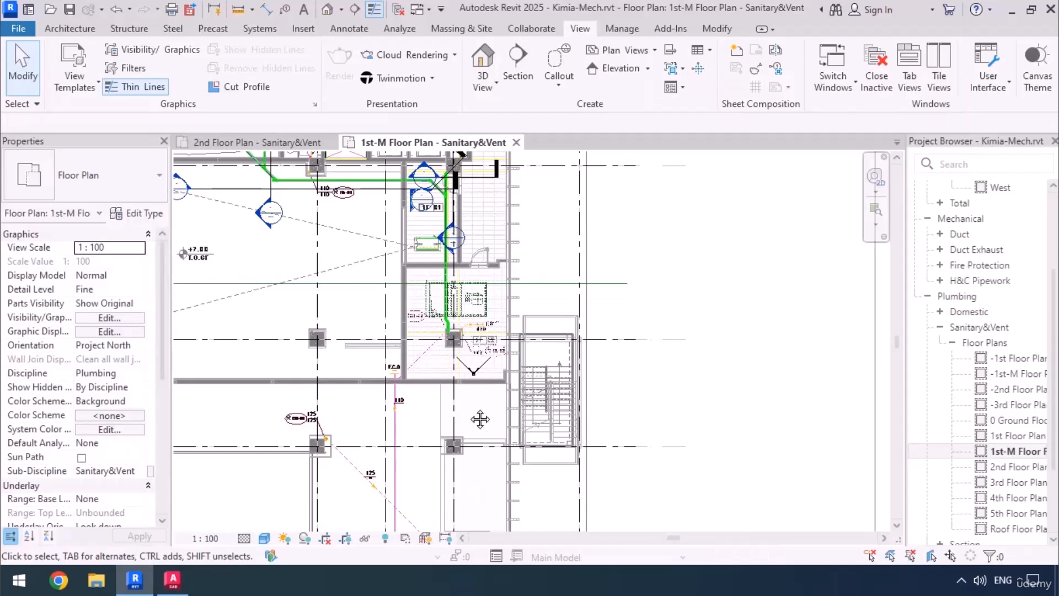
{"action": "middle_click_drag", "start_coordinate": [480, 420], "coordinate": [536, 441]}
{"action": "scroll", "coordinate": [500, 339], "scroll_direction": "up", "scroll_amount": 2}
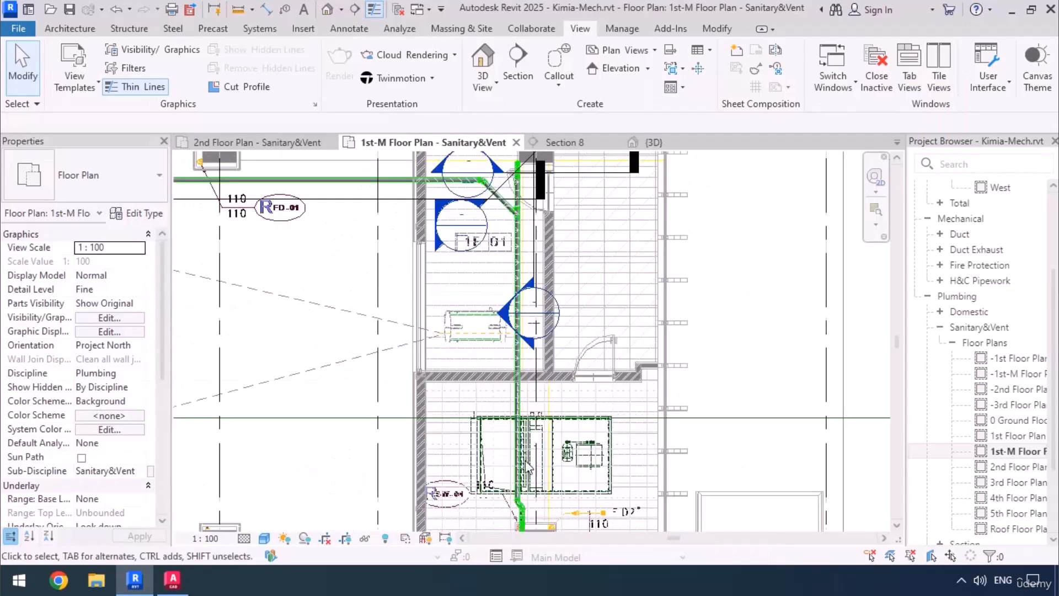
{"action": "scroll", "coordinate": [527, 491], "scroll_direction": "up", "scroll_amount": 1}
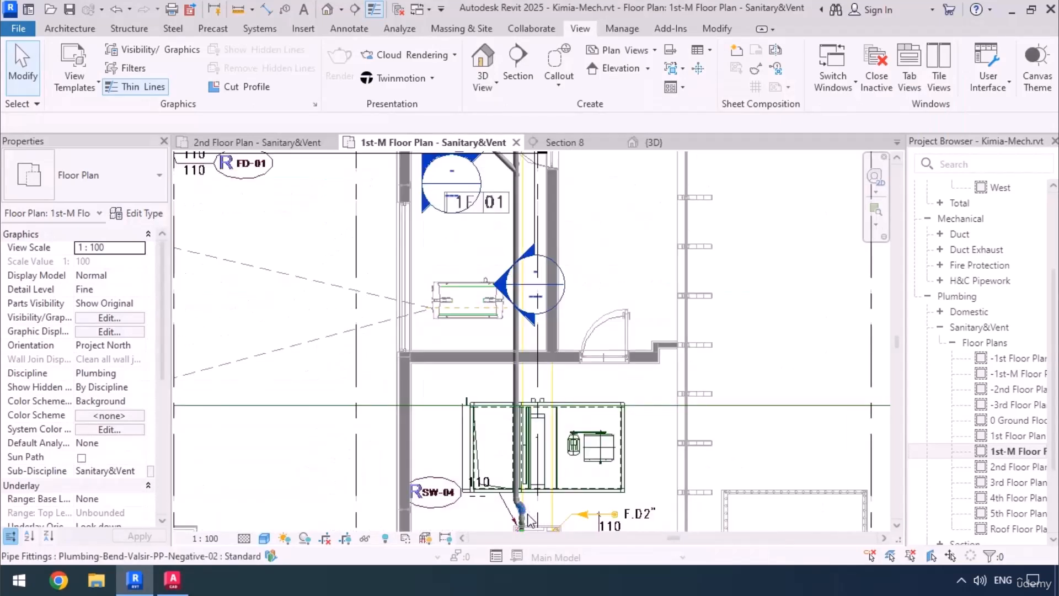
{"action": "middle_click_drag", "start_coordinate": [528, 519], "coordinate": [521, 331]}
{"action": "scroll", "coordinate": [519, 376], "scroll_direction": "up", "scroll_amount": 5}
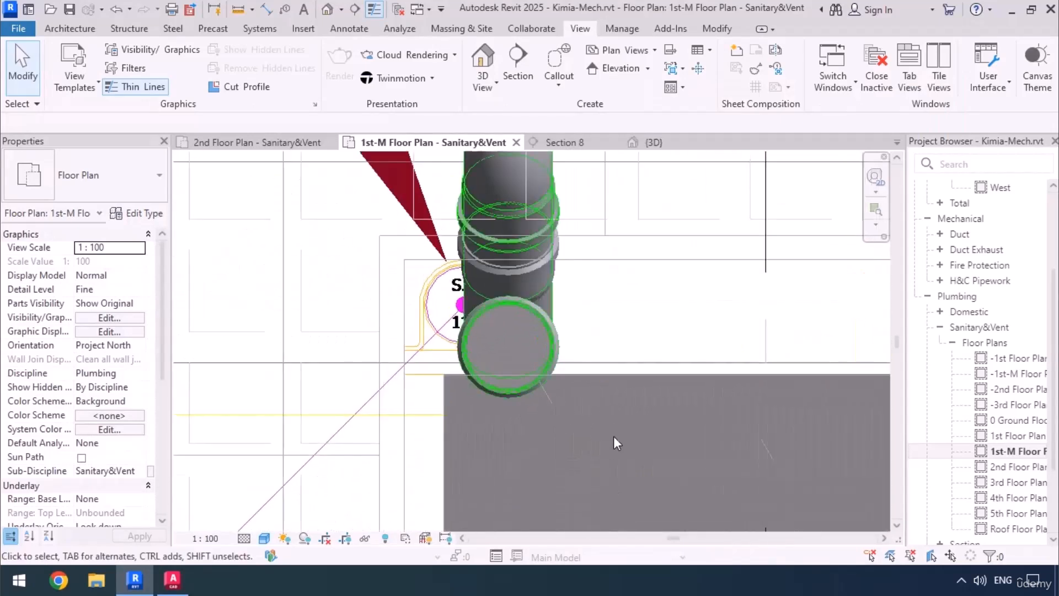
{"action": "scroll", "coordinate": [489, 452], "scroll_direction": "down", "scroll_amount": 2}
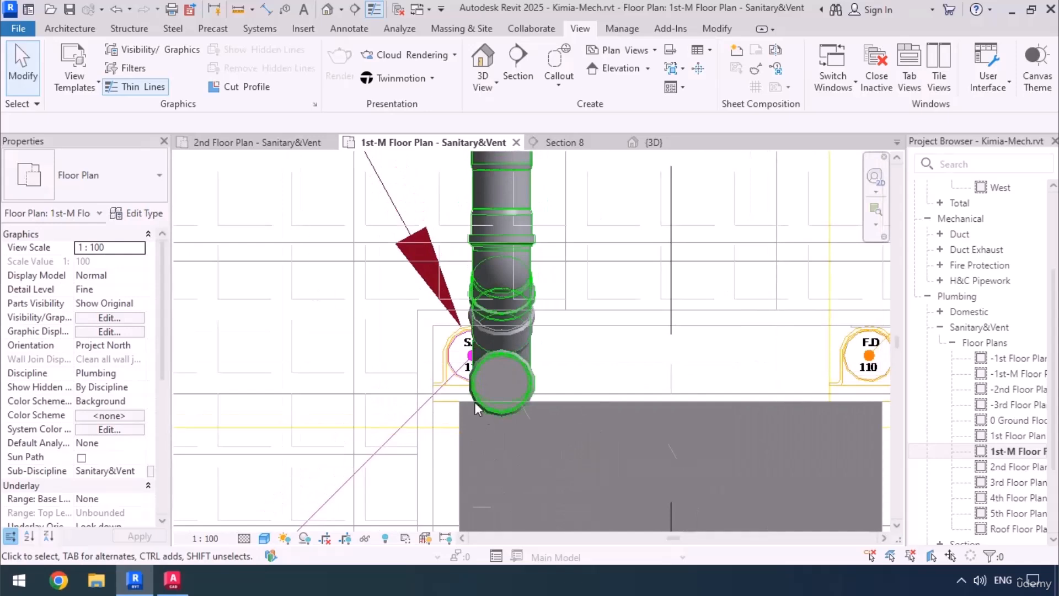
{"action": "scroll", "coordinate": [474, 401], "scroll_direction": "down", "scroll_amount": 2}
{"action": "left_click_drag", "start_coordinate": [402, 307], "coordinate": [596, 449]}
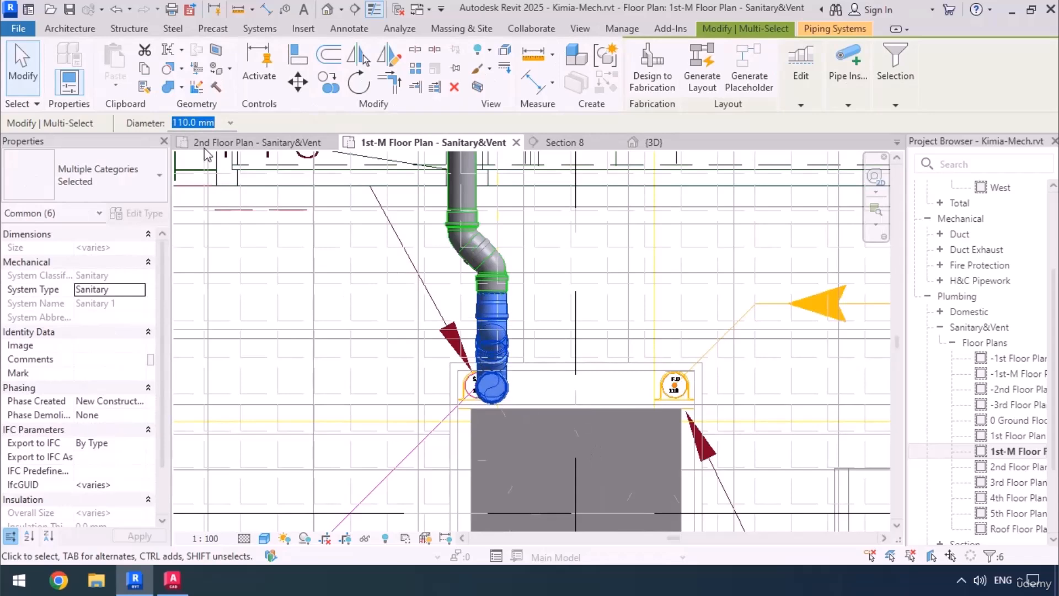
Step: Compare the selected SW-04 riser's position against the column and drain lines in the 2nd floor and 1st-M floor plans
{"action": "left_click", "coordinate": [226, 142]}
{"action": "scroll", "coordinate": [518, 397], "scroll_direction": "up", "scroll_amount": 6}
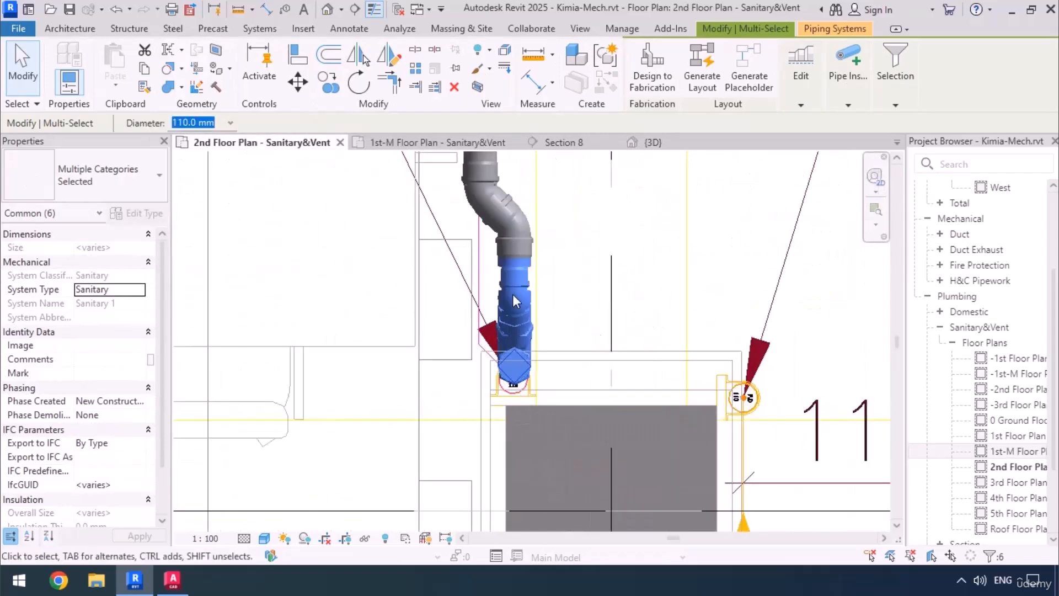
{"action": "scroll", "coordinate": [490, 315], "scroll_direction": "down", "scroll_amount": 5}
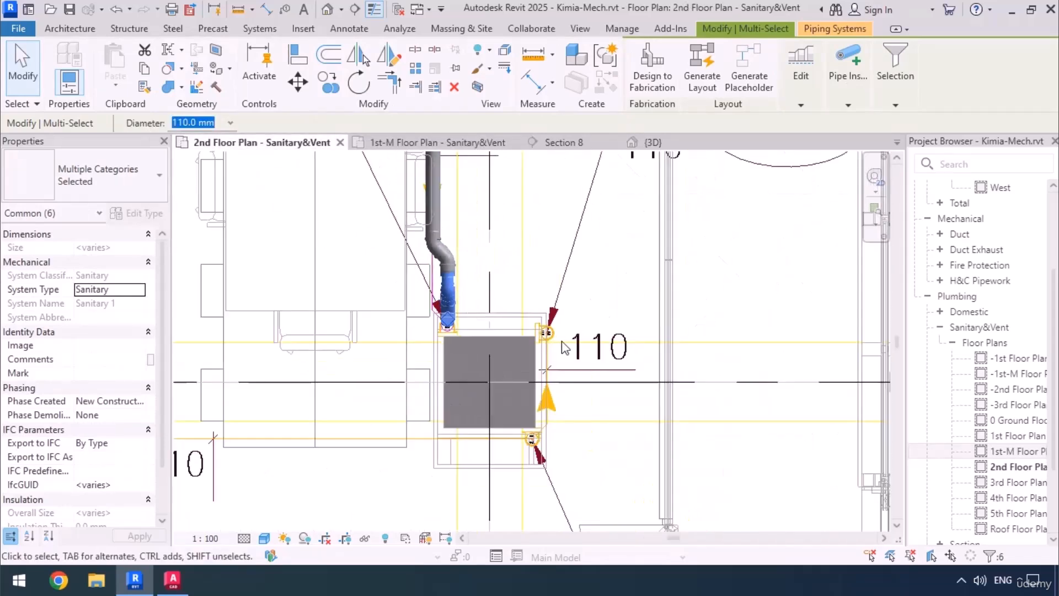
{"action": "scroll", "coordinate": [518, 255], "scroll_direction": "down", "scroll_amount": 1}
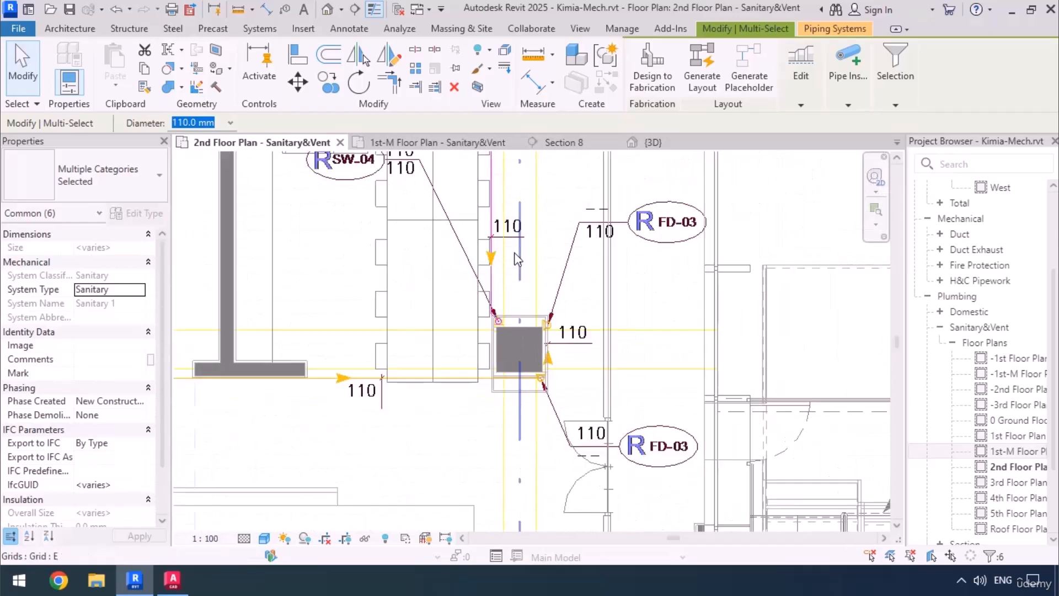
{"action": "left_click", "coordinate": [382, 142]}
{"action": "scroll", "coordinate": [697, 249], "scroll_direction": "up", "scroll_amount": 5}
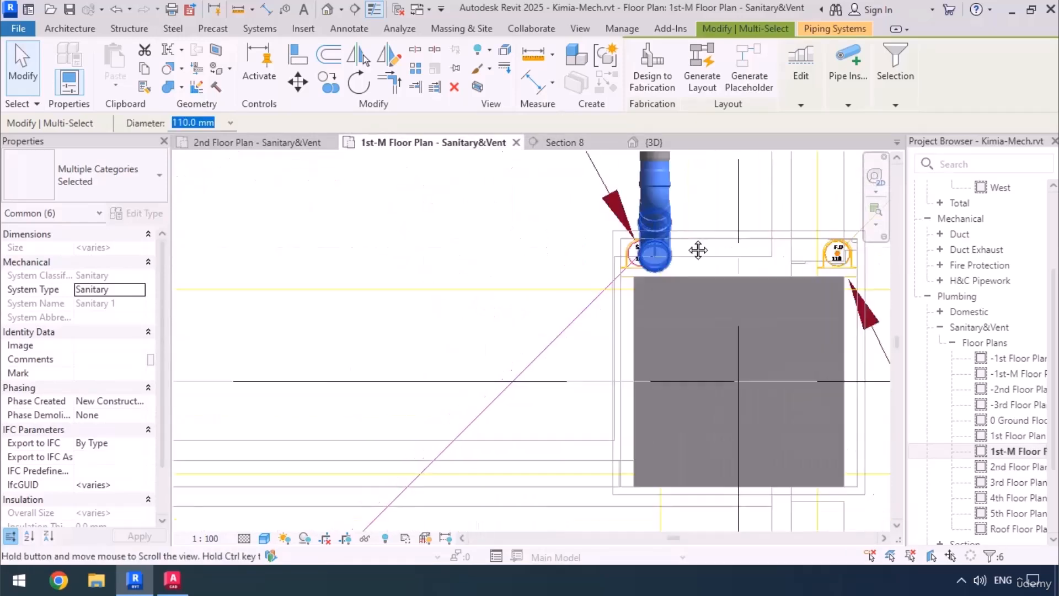
{"action": "scroll", "coordinate": [457, 269], "scroll_direction": "down", "scroll_amount": 2}
{"action": "middle_click_drag", "start_coordinate": [488, 359], "coordinate": [463, 395]}
{"action": "scroll", "coordinate": [568, 205], "scroll_direction": "up", "scroll_amount": 2}
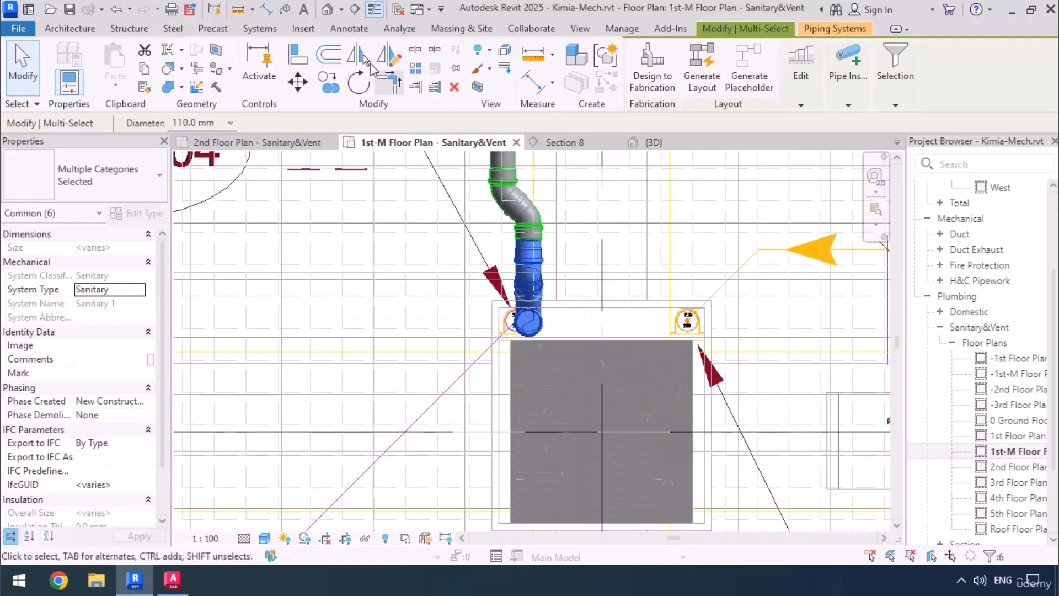
Step: Create a building section along the diagonal drain line at the SW-04 riser and shorten its view depth to about 226 mm
{"action": "left_click", "coordinate": [359, 11]}
{"action": "left_click", "coordinate": [575, 241]}
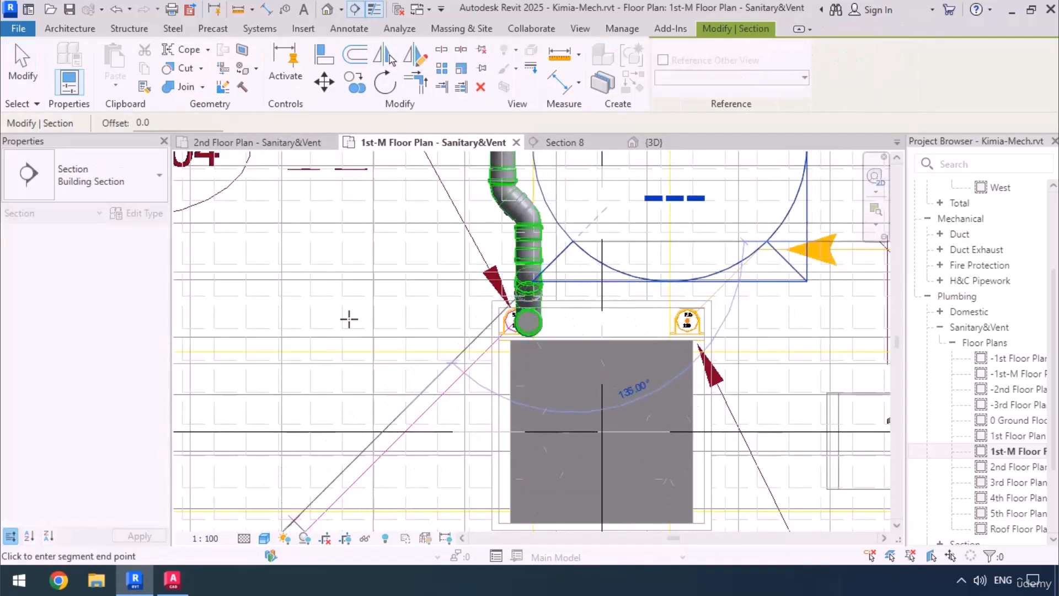
{"action": "left_click", "coordinate": [486, 250]}
{"action": "key", "text": "Escape"}
{"action": "scroll", "coordinate": [485, 250], "scroll_direction": "down", "scroll_amount": 1}
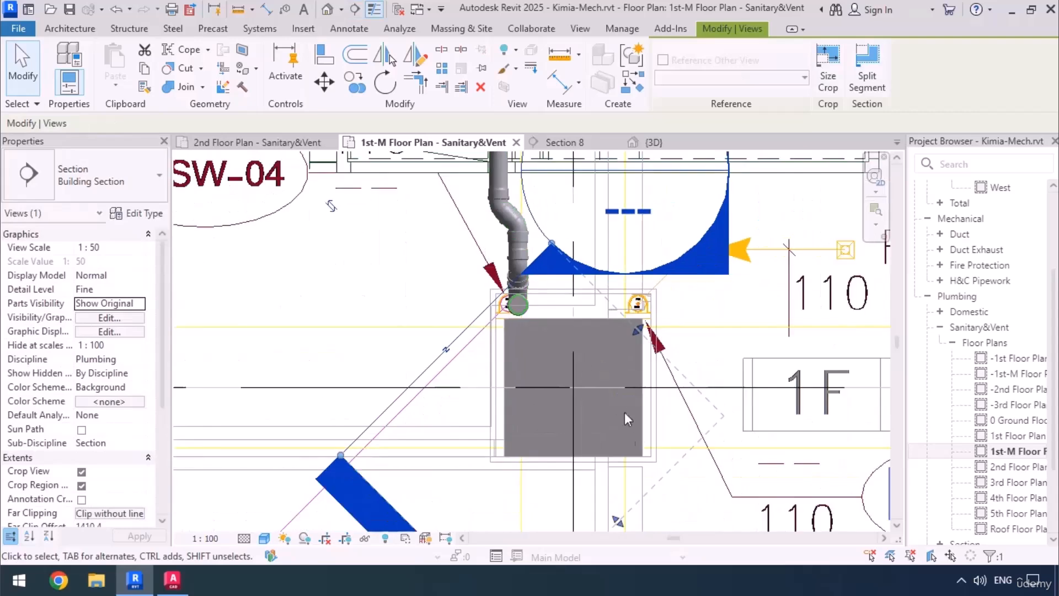
{"action": "left_click_drag", "start_coordinate": [618, 526], "coordinate": [492, 429]}
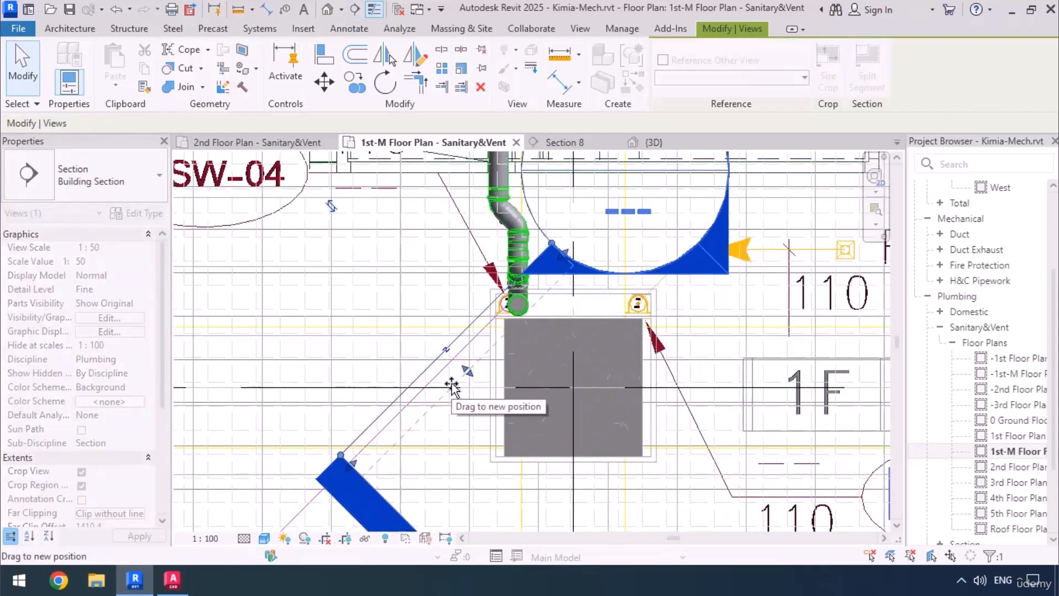
{"action": "left_click_drag", "start_coordinate": [451, 386], "coordinate": [457, 393]}
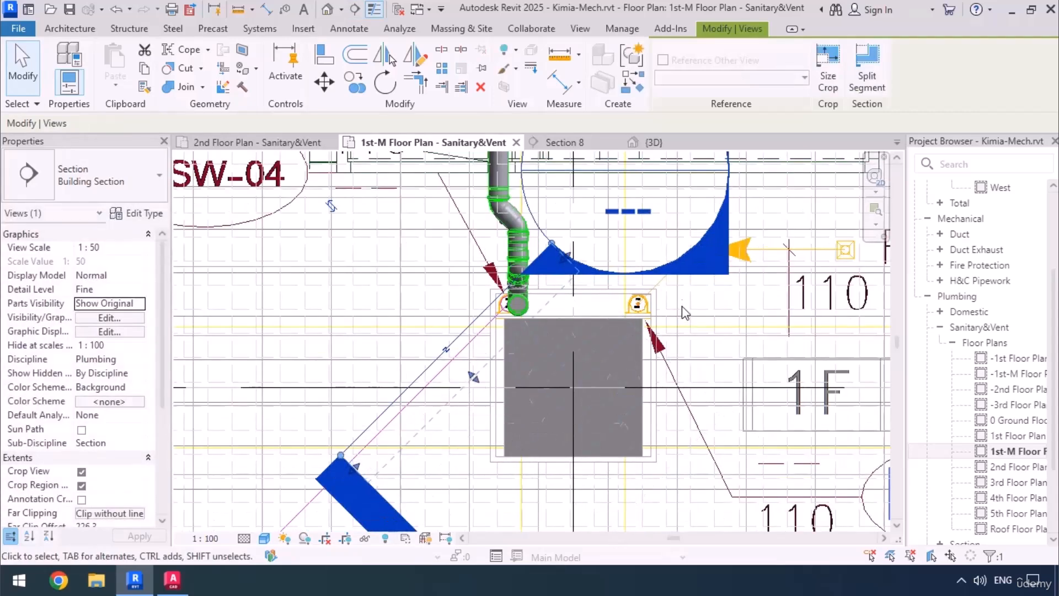
Step: Open the section along the diagonal and draw a 110 mm pipe from SW-04's lower end into a near-horizontal run sloping down 1%
{"action": "right_click", "coordinate": [443, 352]}
{"action": "left_click", "coordinate": [473, 204]}
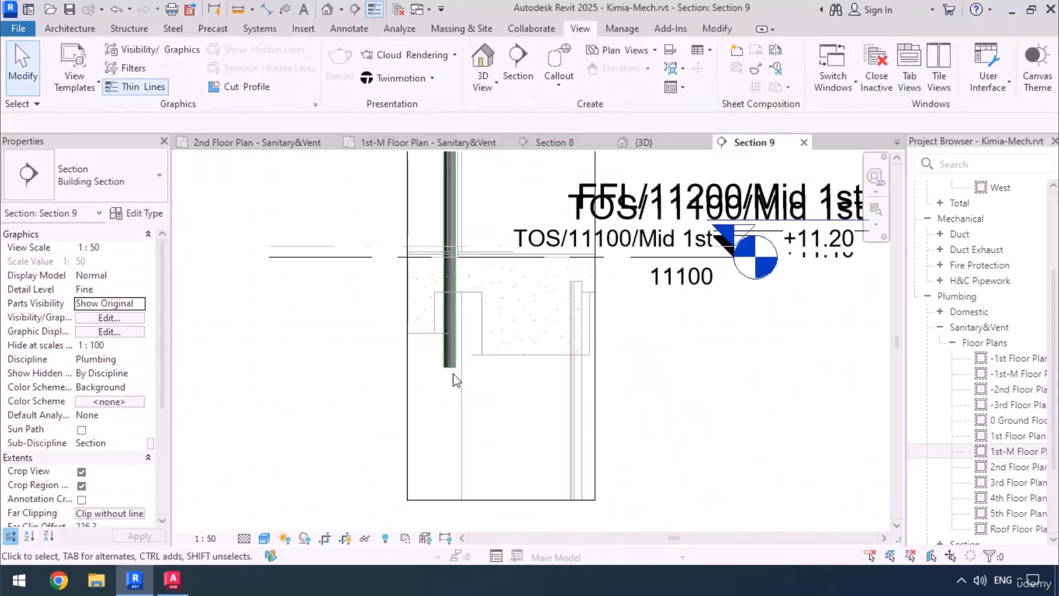
{"action": "left_click", "coordinate": [450, 379]}
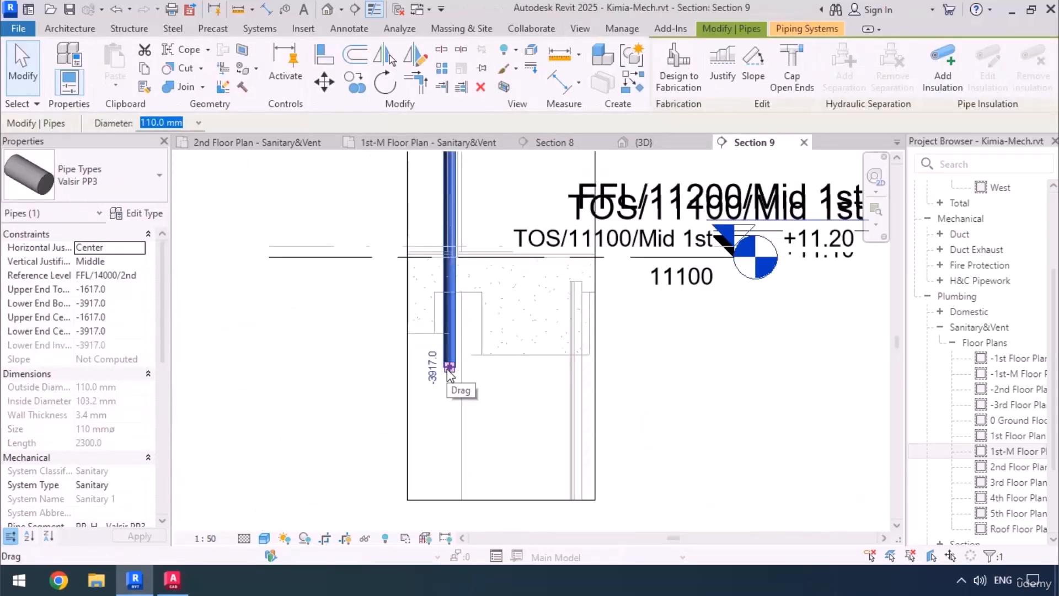
{"action": "right_click", "coordinate": [448, 371]}
{"action": "left_click", "coordinate": [512, 176]}
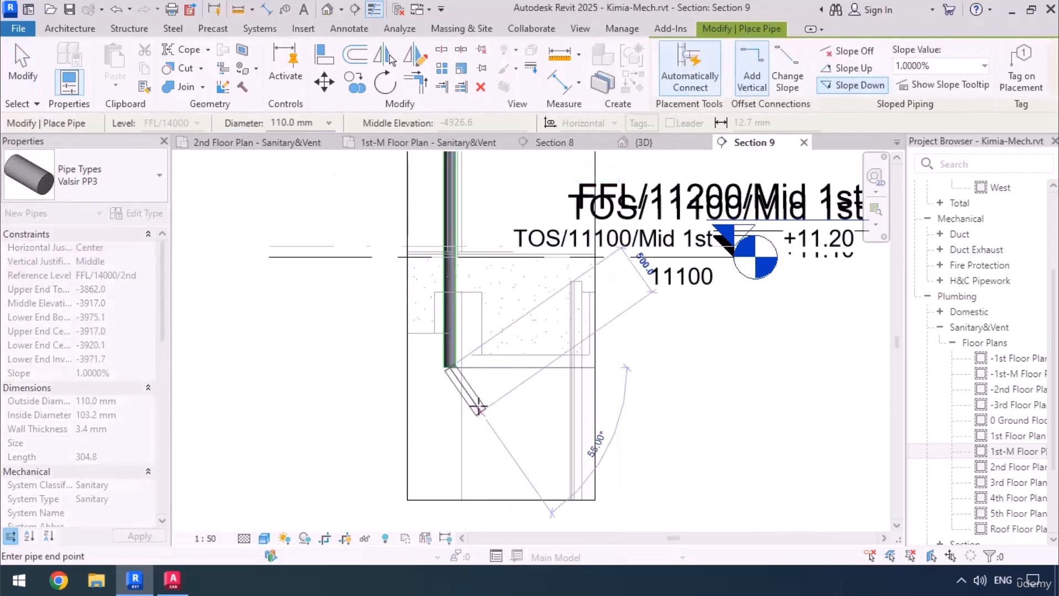
{"action": "left_click", "coordinate": [512, 448]}
{"action": "key", "text": "Escape"}
{"action": "key", "text": "Escape"}
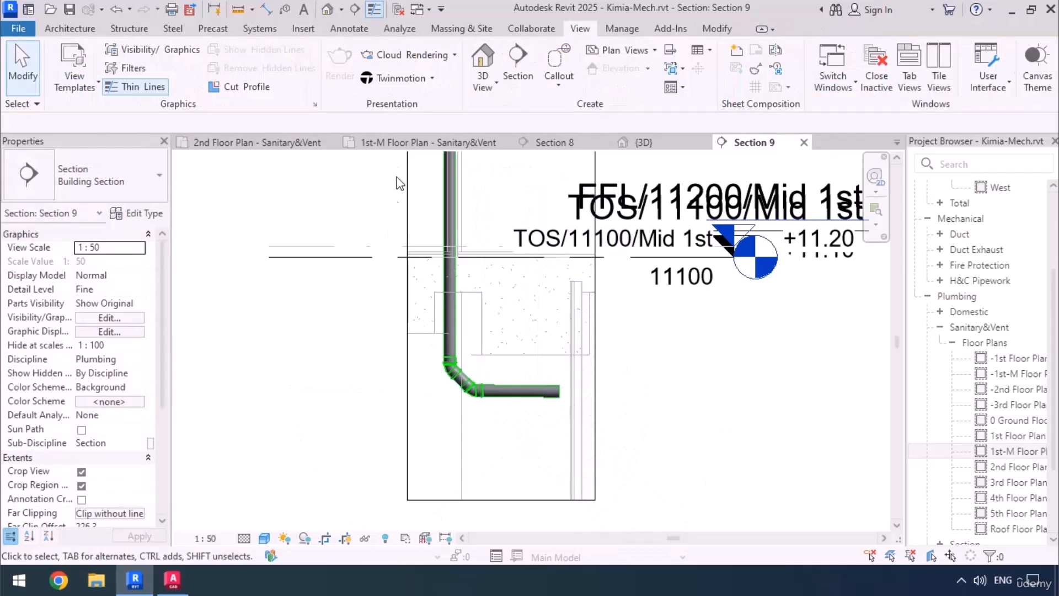
Step: Set the 1st-M floor plan's view depth offset to -1500 so that the lower drain run is included
{"action": "left_click", "coordinate": [420, 143]}
{"action": "middle_click_drag", "start_coordinate": [471, 400], "coordinate": [631, 326]}
{"action": "scroll", "coordinate": [570, 317], "scroll_direction": "down", "scroll_amount": 3}
{"action": "scroll", "coordinate": [651, 386], "scroll_direction": "down", "scroll_amount": 2}
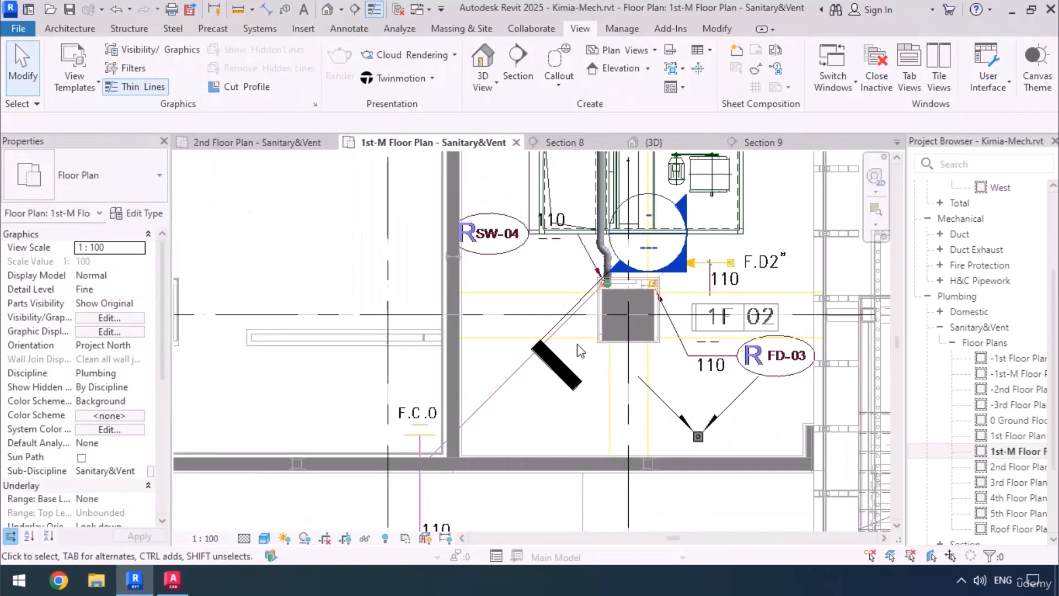
{"action": "key", "text": "v"}
{"action": "key", "text": "r"}
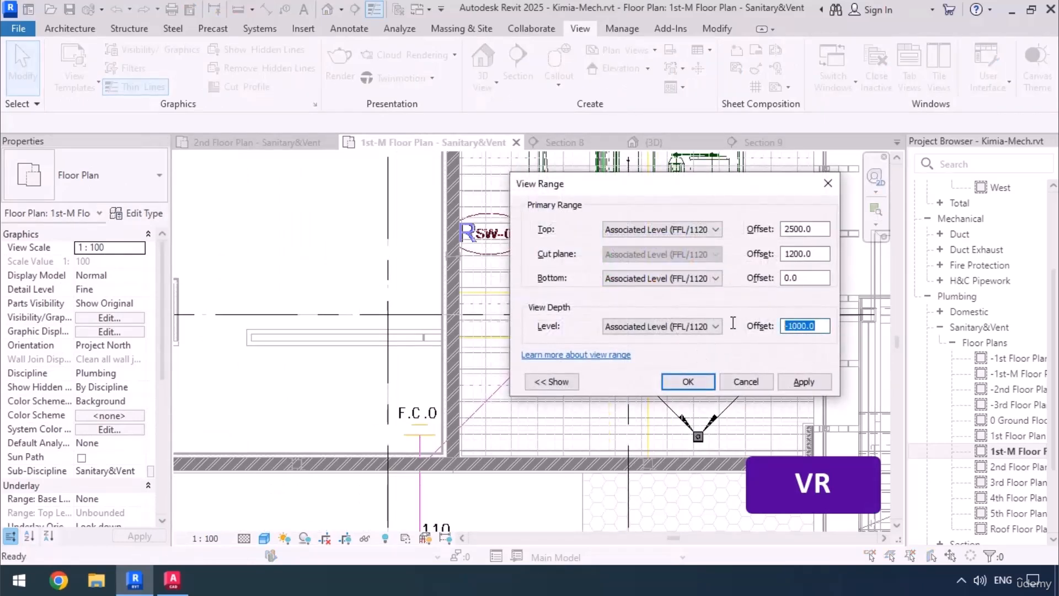
{"action": "type", "text": "-1500"}
{"action": "left_click", "coordinate": [688, 381]}
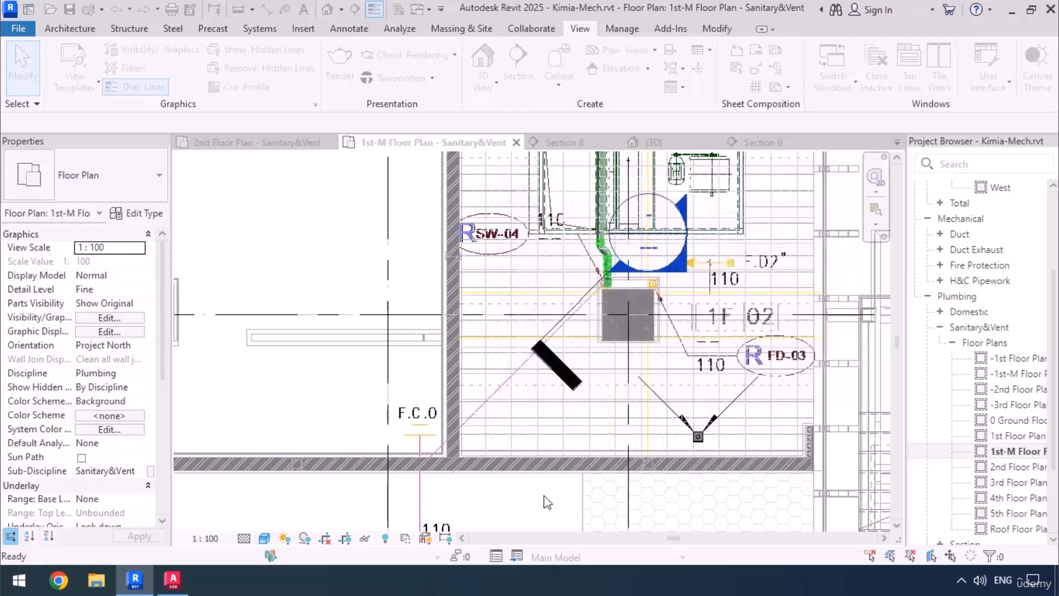
Step: Extend the 110 mm drain about 2900 mm along the diagonal line to its junction with the straight drain line by the F.C.O
{"action": "scroll", "coordinate": [557, 343], "scroll_direction": "up", "scroll_amount": 5}
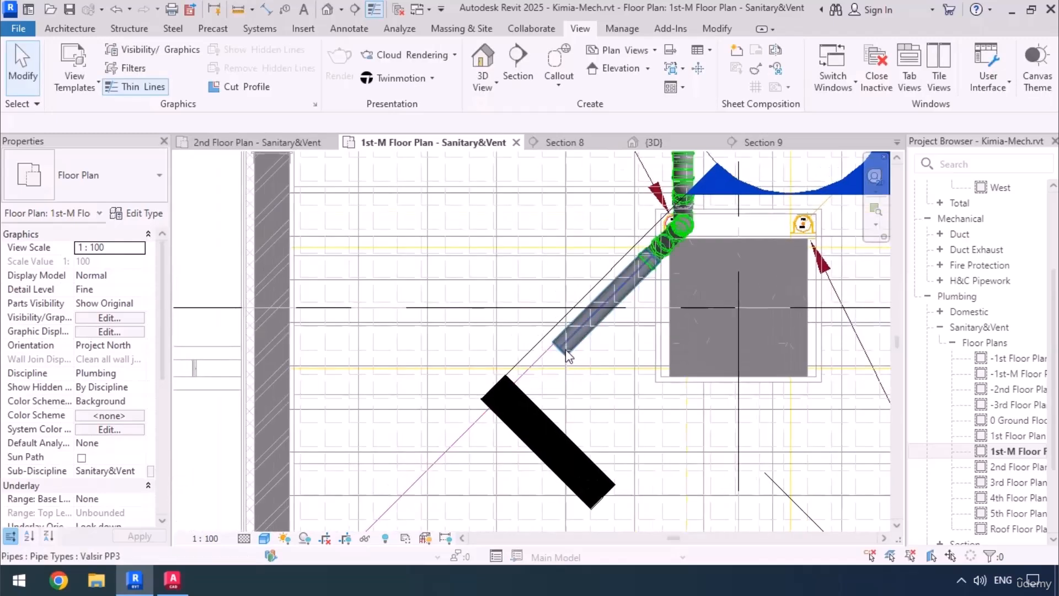
{"action": "left_click", "coordinate": [568, 356]}
{"action": "right_click", "coordinate": [557, 348]}
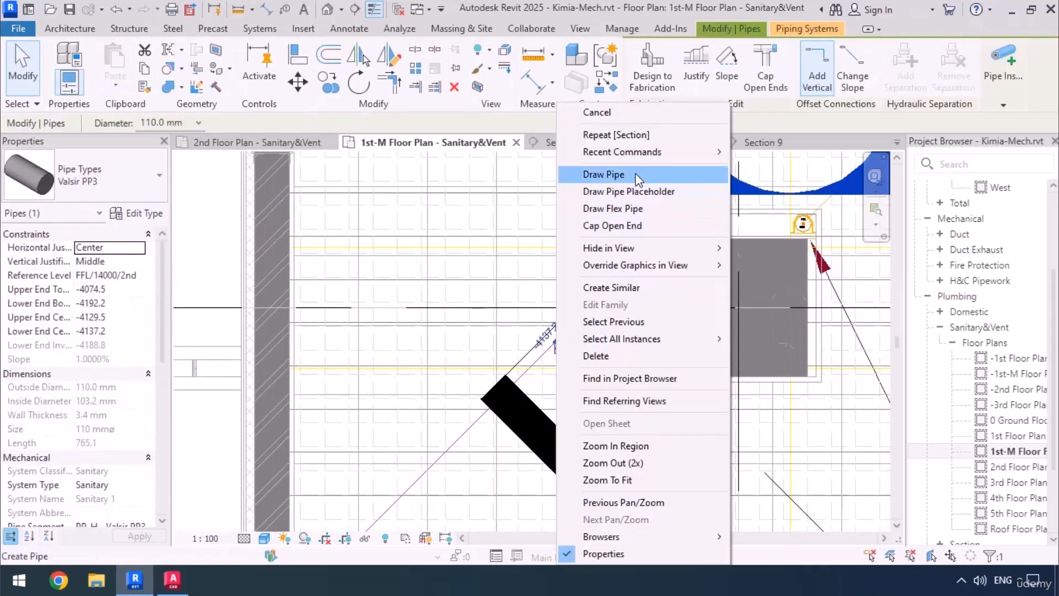
{"action": "left_click", "coordinate": [637, 178]}
{"action": "scroll", "coordinate": [538, 240], "scroll_direction": "down", "scroll_amount": 2}
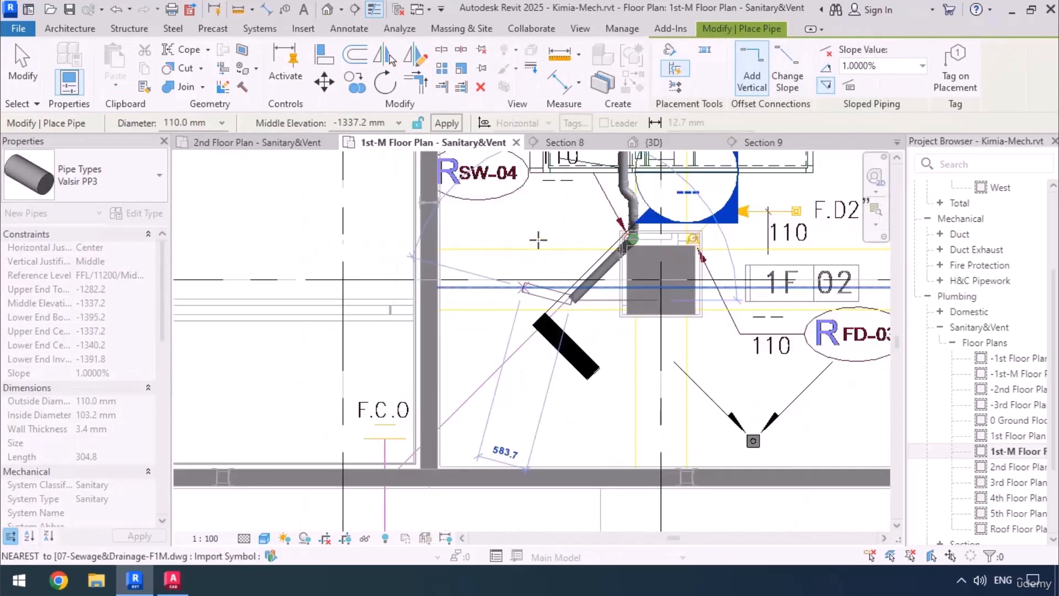
{"action": "scroll", "coordinate": [538, 240], "scroll_direction": "down", "scroll_amount": 2}
{"action": "scroll", "coordinate": [500, 322], "scroll_direction": "up", "scroll_amount": 4}
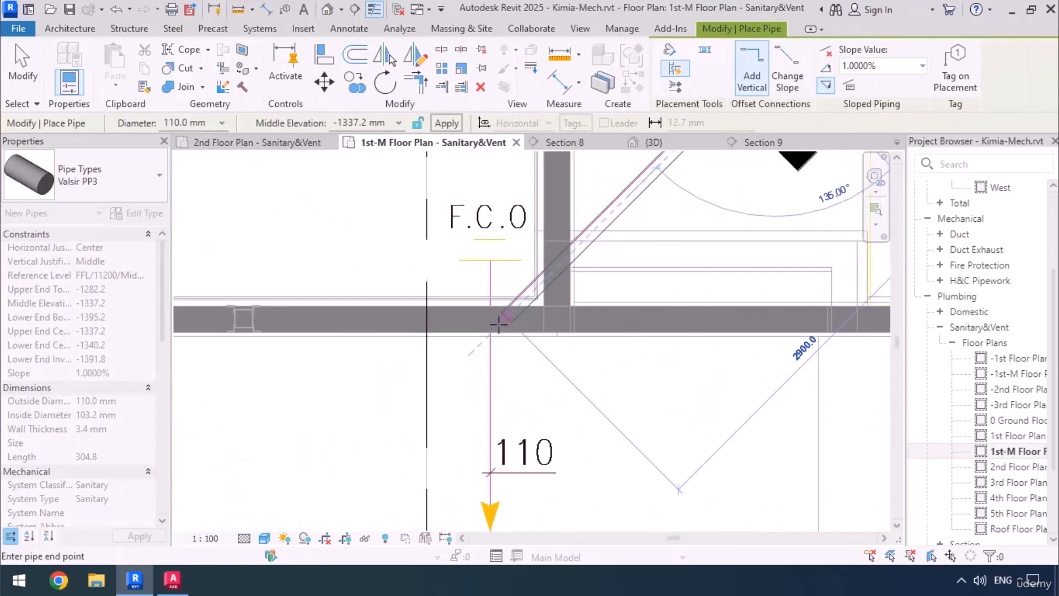
{"action": "left_click", "coordinate": [489, 334]}
Step: Continue the 110 mm drain at 1% downward slope along the straight line to the riser symbol at the stair's corner column
{"action": "scroll", "coordinate": [512, 214], "scroll_direction": "down", "scroll_amount": 2}
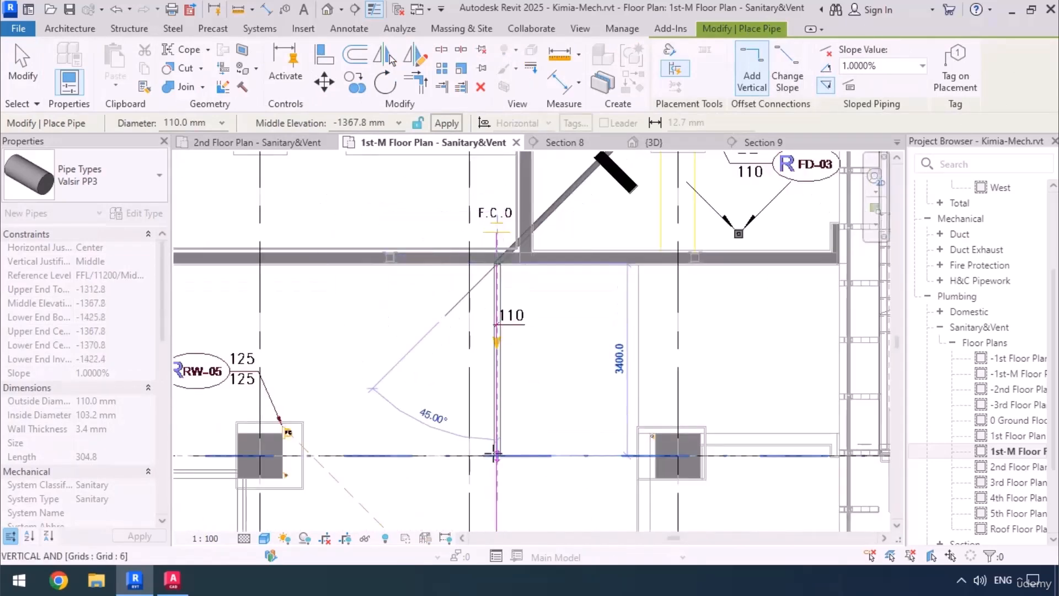
{"action": "middle_click_drag", "start_coordinate": [494, 452], "coordinate": [504, 232]}
{"action": "middle_click_drag", "start_coordinate": [505, 481], "coordinate": [494, 197]}
{"action": "scroll", "coordinate": [495, 196], "scroll_direction": "down", "scroll_amount": 3}
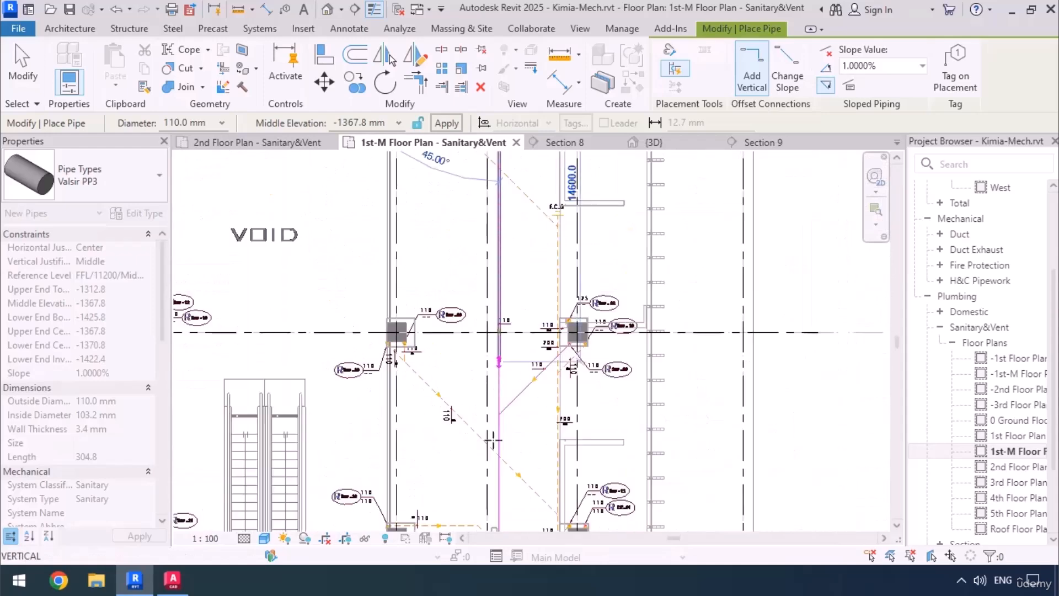
{"action": "middle_click_drag", "start_coordinate": [502, 457], "coordinate": [505, 233]}
{"action": "scroll", "coordinate": [499, 431], "scroll_direction": "up", "scroll_amount": 5}
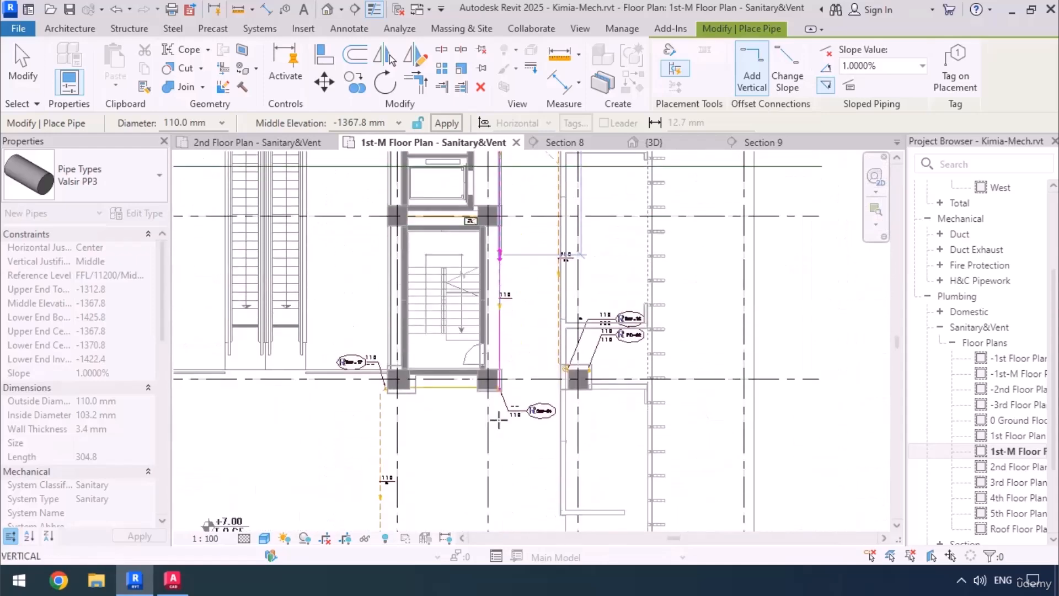
{"action": "scroll", "coordinate": [504, 396], "scroll_direction": "up", "scroll_amount": 3}
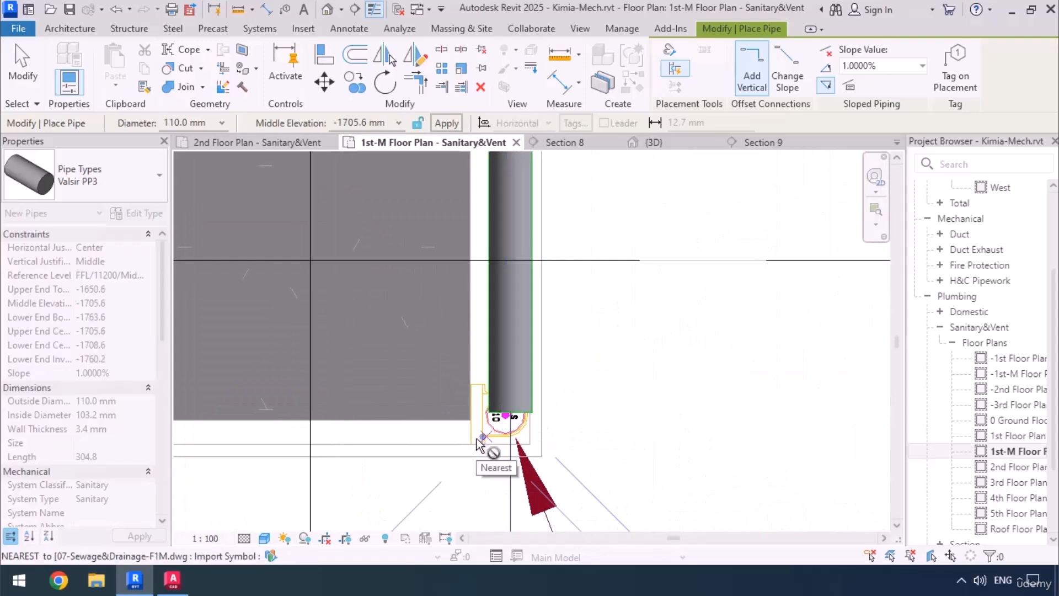
{"action": "key", "text": "Escape"}
{"action": "key", "text": "Escape"}
Step: In the section at the SW-04 riser, nudge the elbows and short connecting pipe upward until the drain sits just below the beam
{"action": "scroll", "coordinate": [468, 309], "scroll_direction": "down", "scroll_amount": 5}
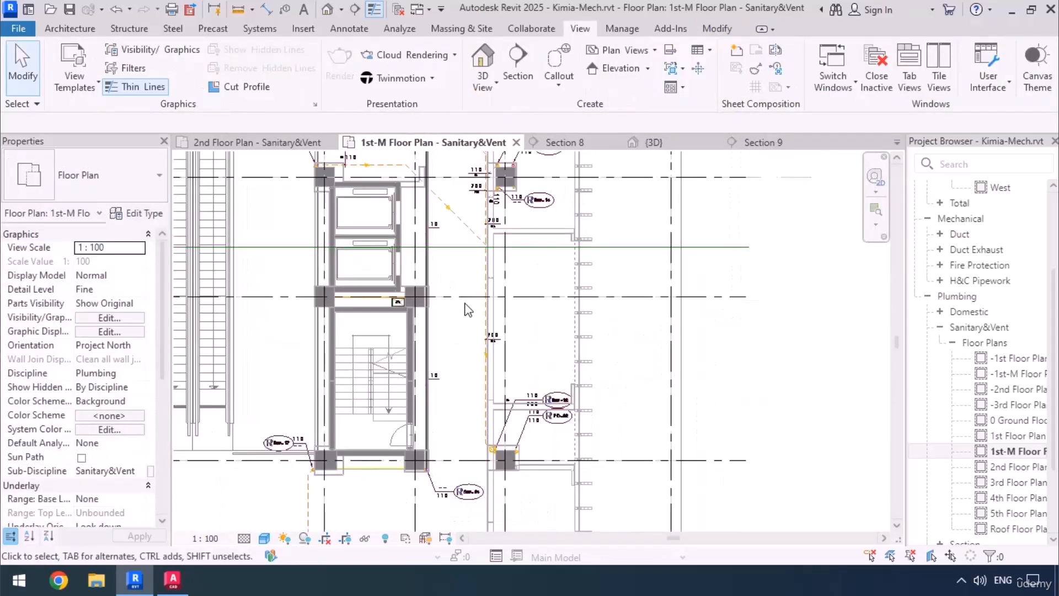
{"action": "middle_click_drag", "start_coordinate": [479, 361], "coordinate": [486, 548]}
{"action": "middle_click_drag", "start_coordinate": [429, 282], "coordinate": [460, 416]}
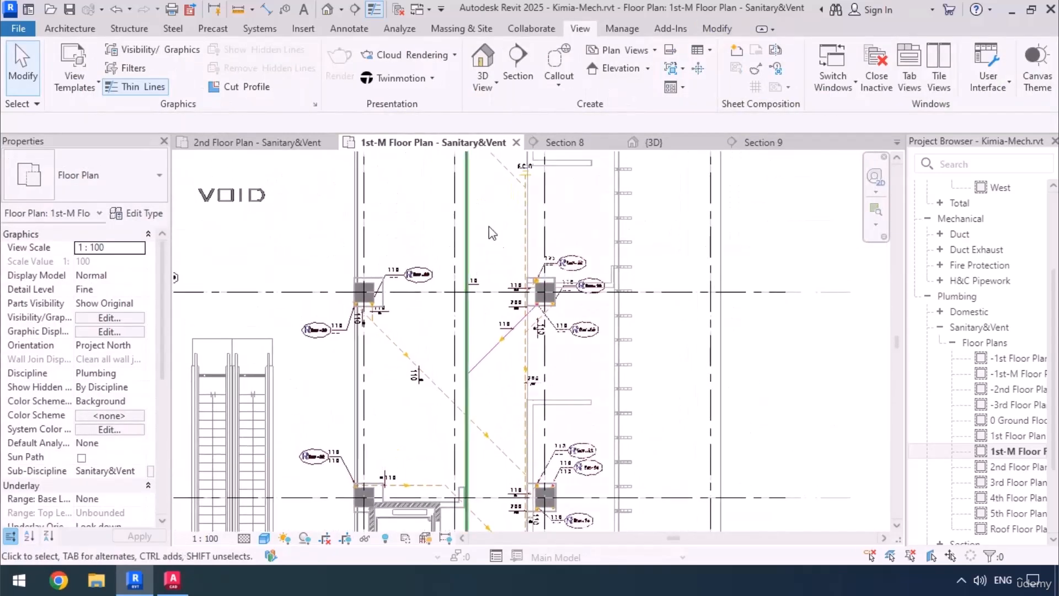
{"action": "middle_click_drag", "start_coordinate": [489, 226], "coordinate": [498, 449]}
{"action": "middle_click_drag", "start_coordinate": [499, 382], "coordinate": [488, 362]}
{"action": "scroll", "coordinate": [513, 273], "scroll_direction": "up", "scroll_amount": 4}
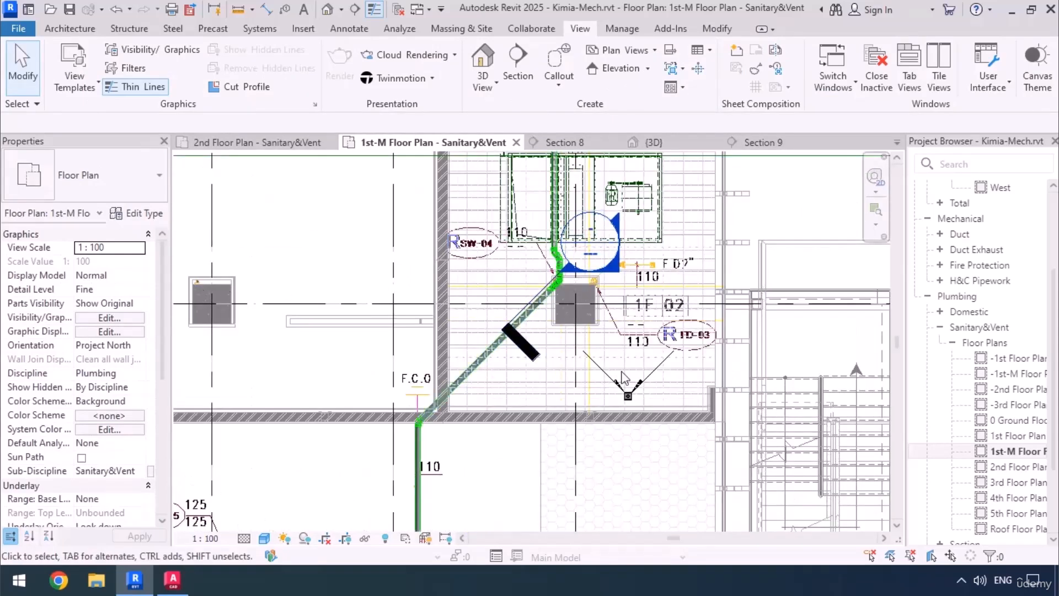
{"action": "double_click", "coordinate": [622, 271]}
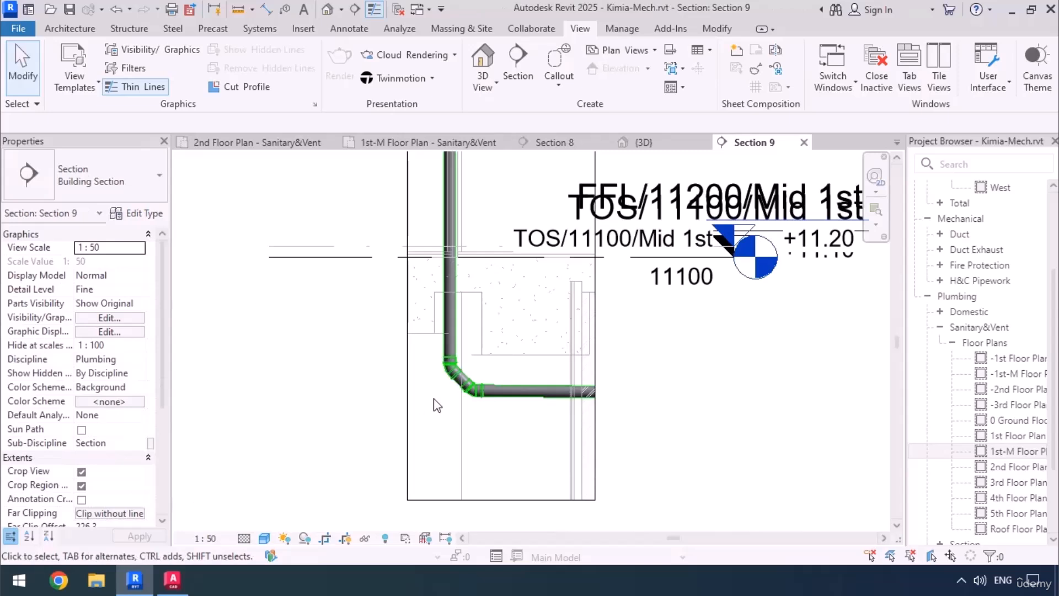
{"action": "left_click_drag", "start_coordinate": [421, 341], "coordinate": [519, 415]}
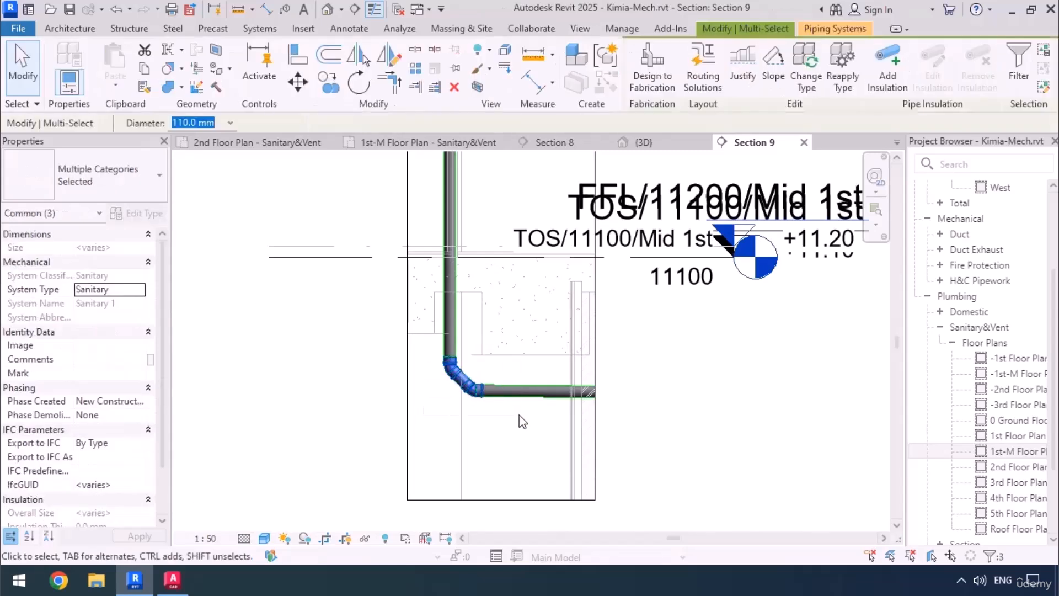
{"action": "key", "text": "shift+Up"}
{"action": "key", "text": "Down"}
{"action": "key", "text": "Down"}
{"action": "key", "text": "Down"}
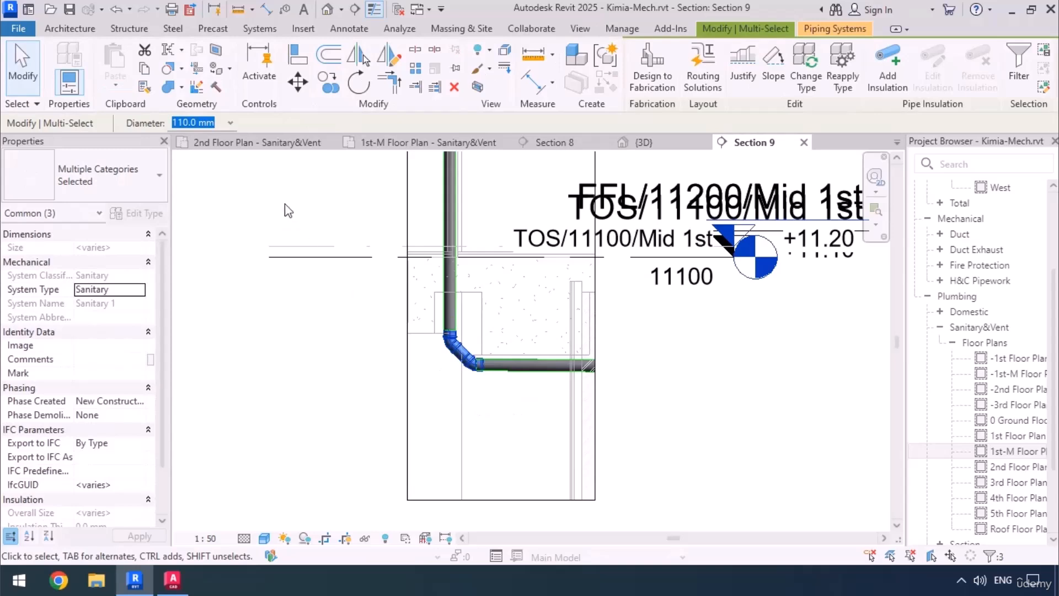
Step: Create a building section along grid D' facing the long straight drain run in the 1st-M floor plan
{"action": "left_click", "coordinate": [405, 145]}
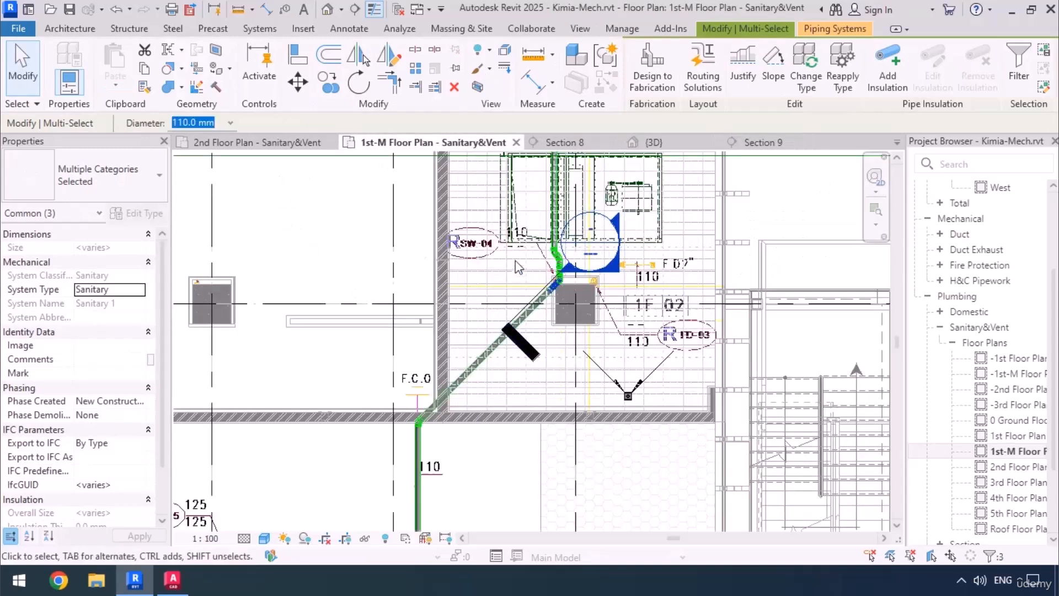
{"action": "scroll", "coordinate": [409, 394], "scroll_direction": "up", "scroll_amount": 5}
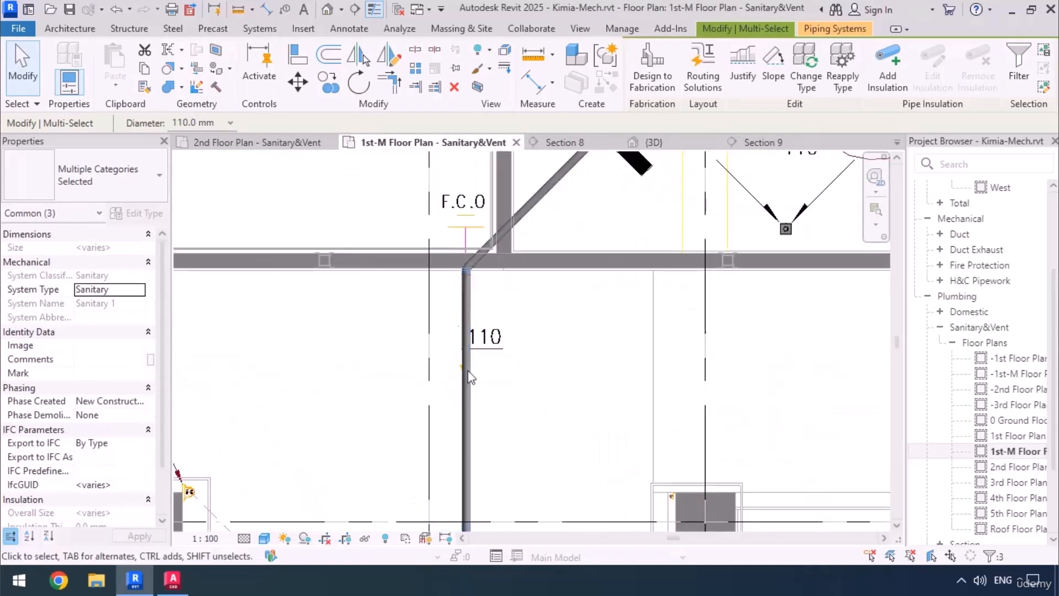
{"action": "scroll", "coordinate": [534, 349], "scroll_direction": "down", "scroll_amount": 5}
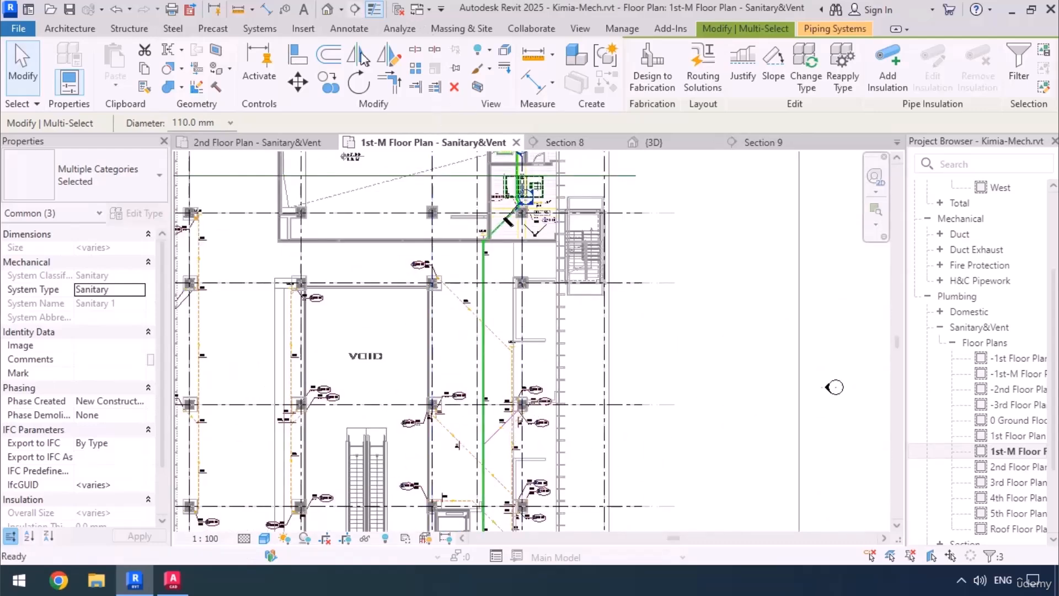
{"action": "left_click", "coordinate": [355, 9]}
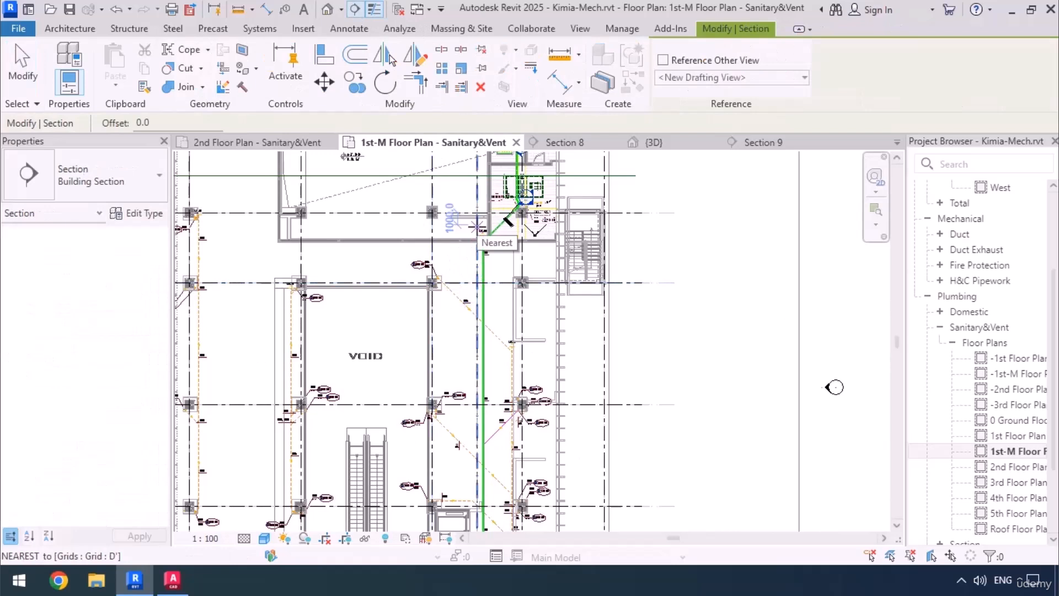
{"action": "left_click", "coordinate": [477, 227]}
{"action": "middle_click_drag", "start_coordinate": [482, 427], "coordinate": [485, 281]}
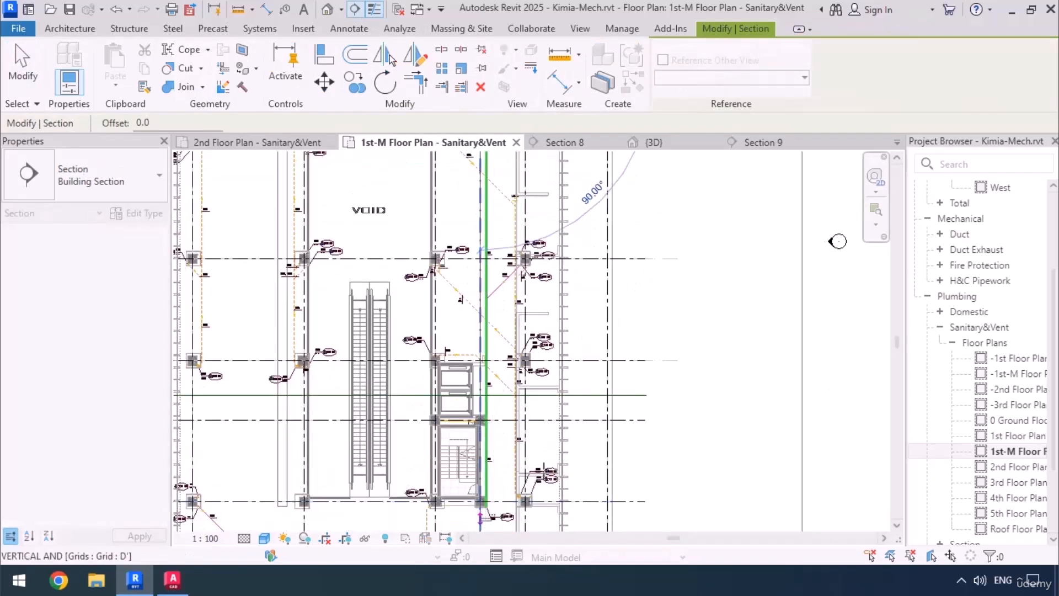
{"action": "left_click", "coordinate": [480, 519]}
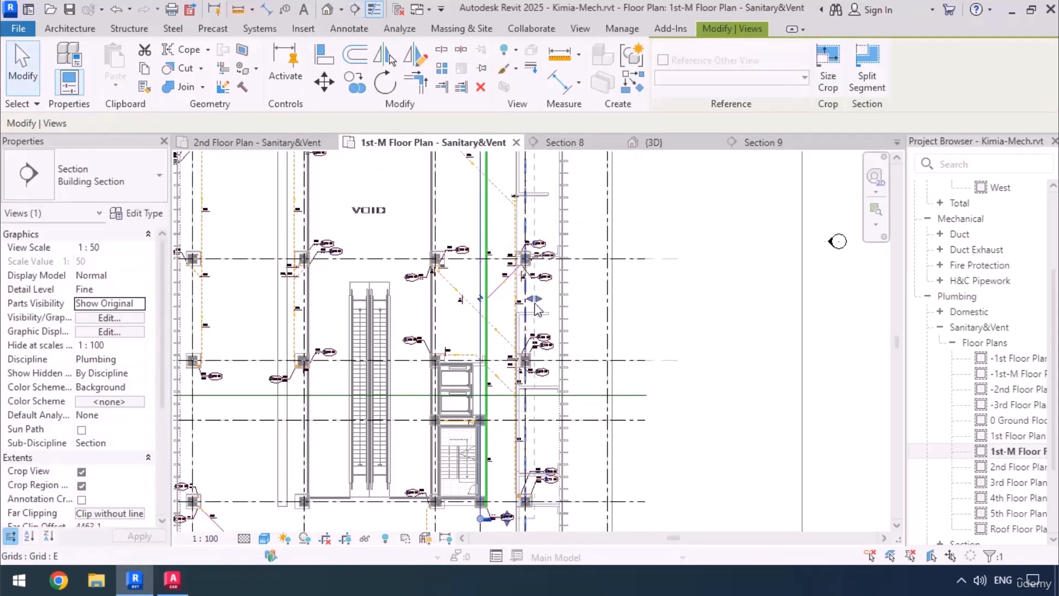
Step: Open the drain run's section at about 1013 mm view depth and enlarge its crop to neighbouring floors and past the upstream end
{"action": "right_click", "coordinate": [480, 331]}
{"action": "left_click", "coordinate": [513, 205]}
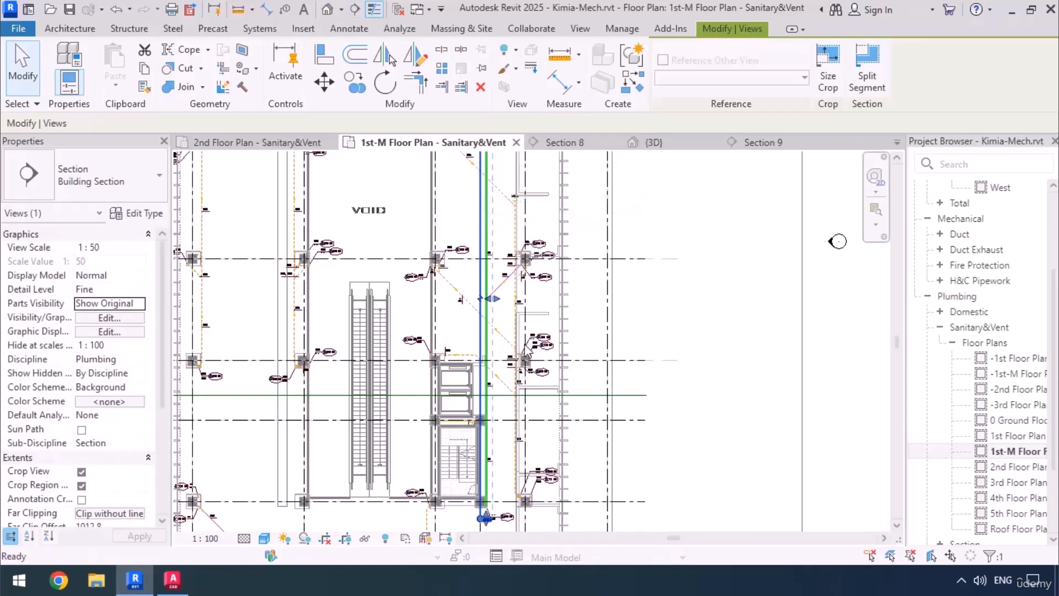
{"action": "middle_click_drag", "start_coordinate": [558, 402], "coordinate": [198, 394]}
{"action": "scroll", "coordinate": [719, 321], "scroll_direction": "down", "scroll_amount": 3}
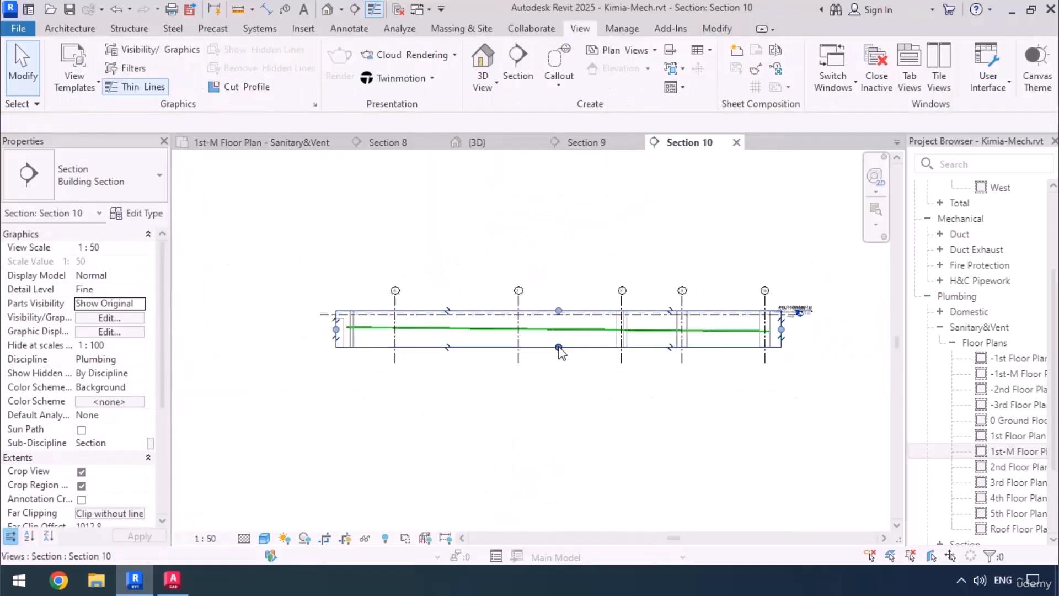
{"action": "left_click", "coordinate": [558, 347]}
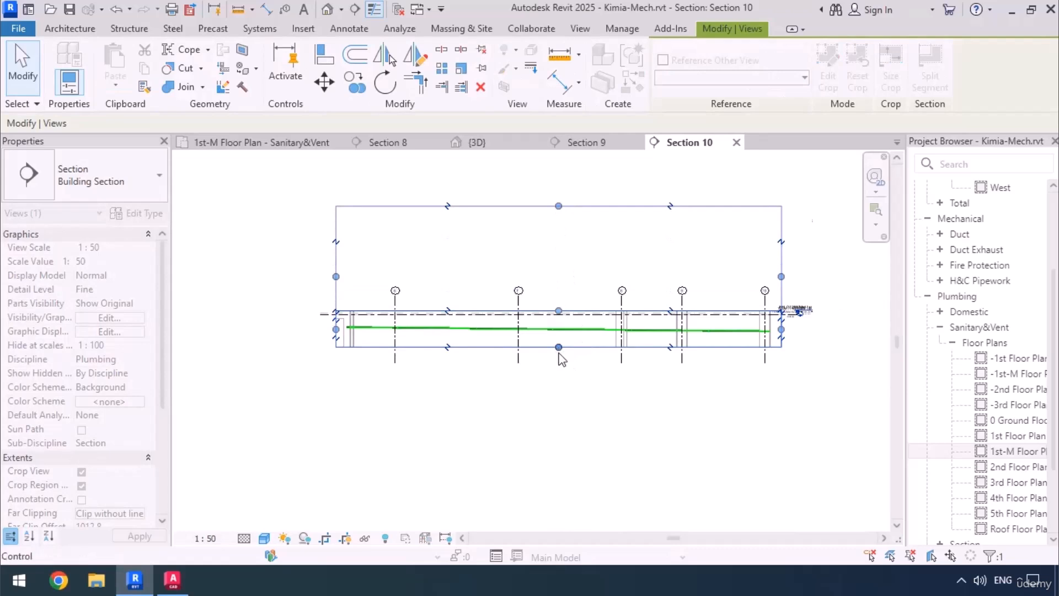
{"action": "left_click_drag", "start_coordinate": [561, 359], "coordinate": [556, 394]}
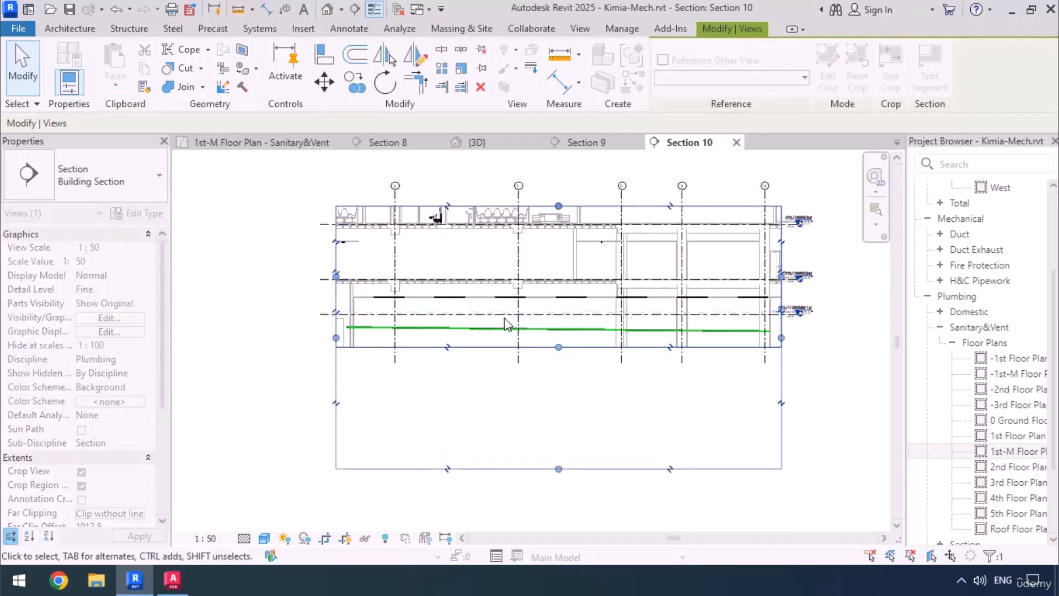
{"action": "scroll", "coordinate": [383, 334], "scroll_direction": "up", "scroll_amount": 1}
{"action": "middle_click_drag", "start_coordinate": [383, 334], "coordinate": [349, 343]}
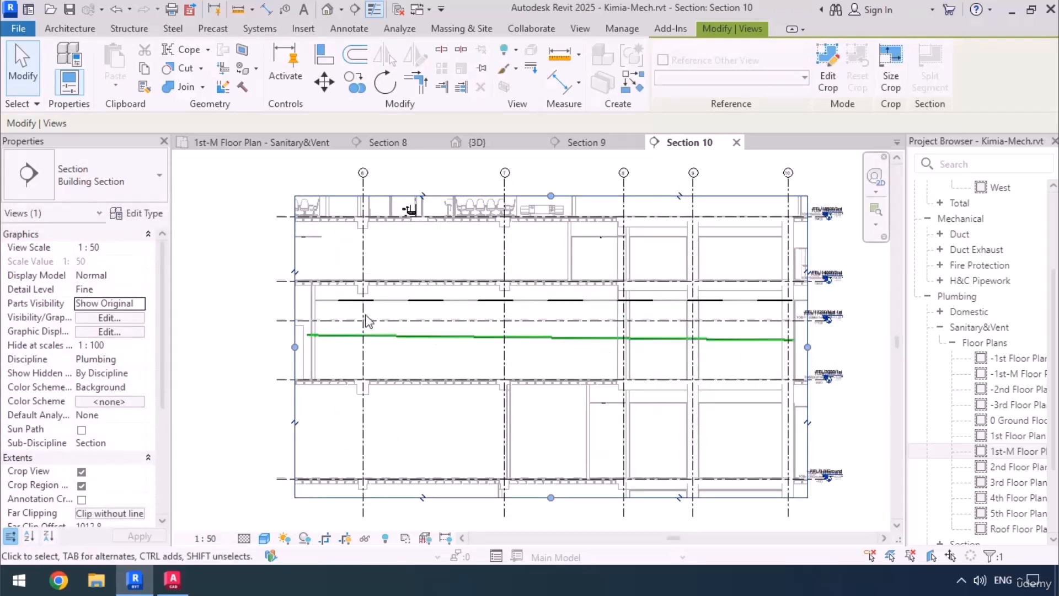
{"action": "left_click_drag", "start_coordinate": [294, 347], "coordinate": [210, 347]}
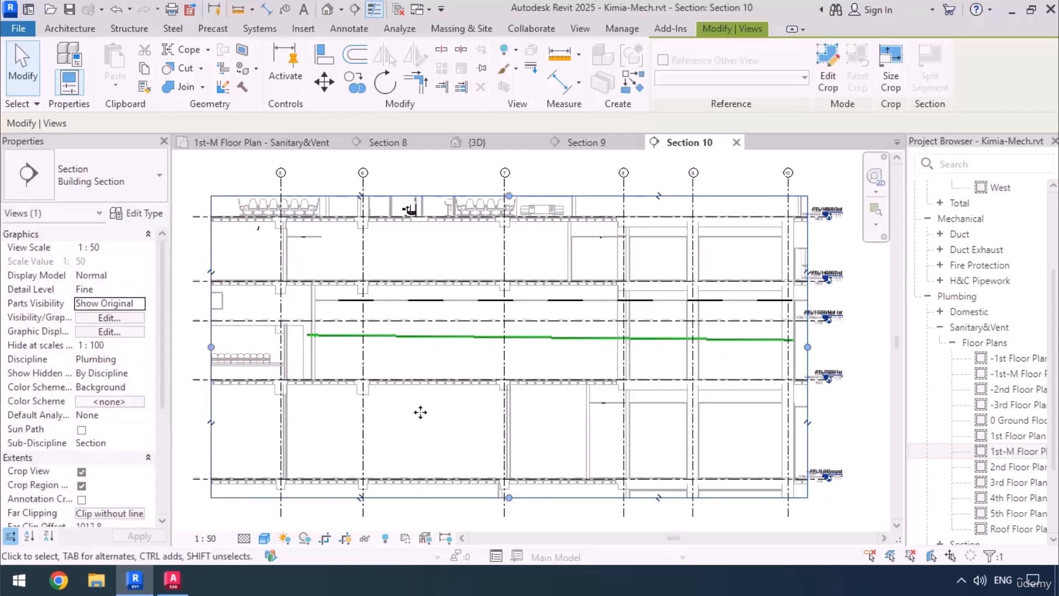
Step: Return to the 1st-M floor plan and open the section at the SW-04 riser beside the column
{"action": "scroll", "coordinate": [285, 325], "scroll_direction": "up", "scroll_amount": 3}
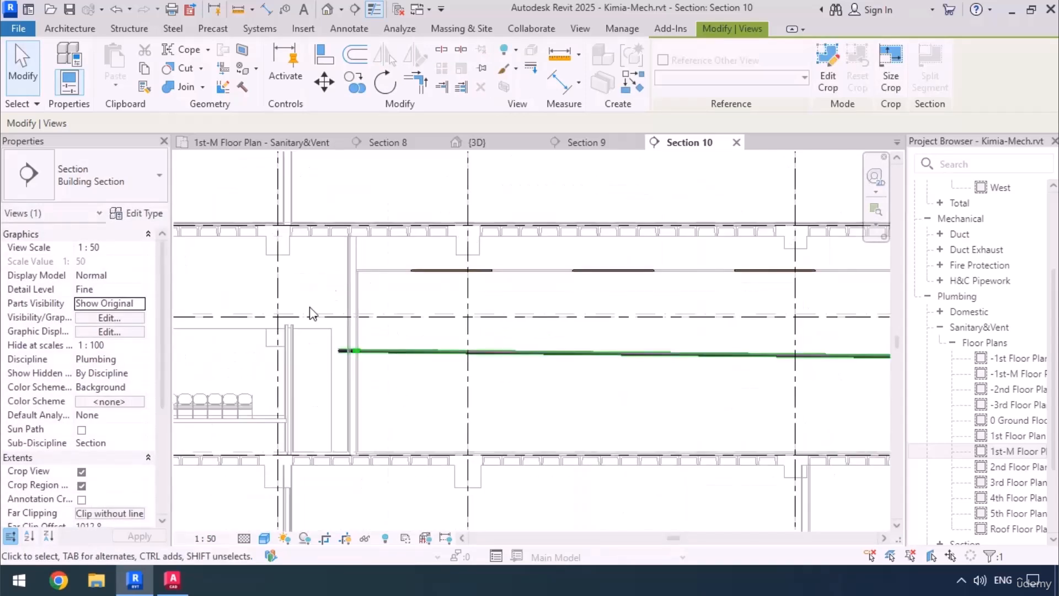
{"action": "left_click", "coordinate": [259, 142]}
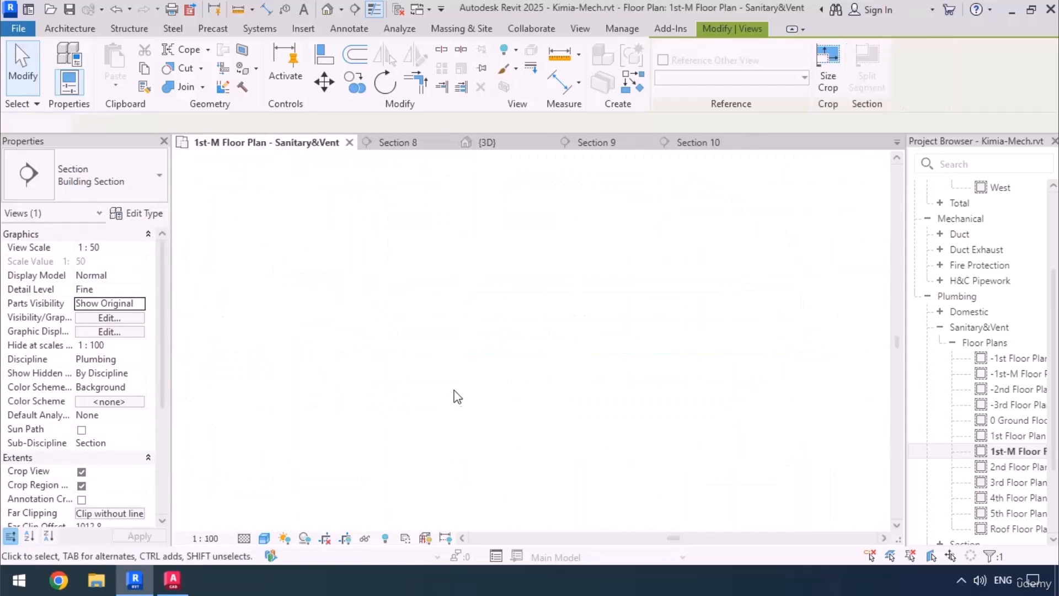
{"action": "middle_click_drag", "start_coordinate": [469, 453], "coordinate": [478, 507]}
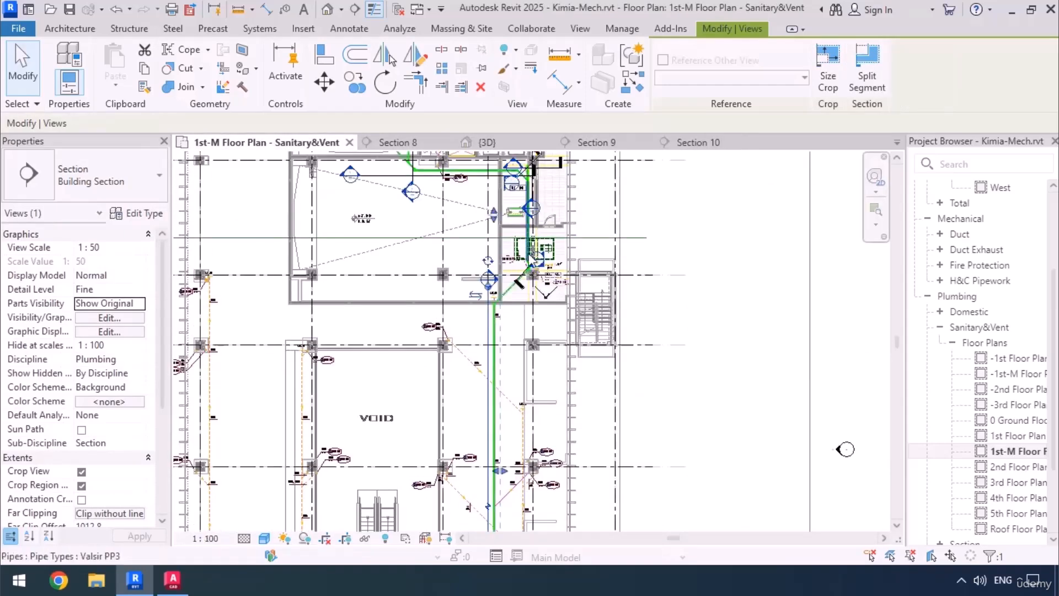
{"action": "scroll", "coordinate": [521, 279], "scroll_direction": "up", "scroll_amount": 3}
{"action": "scroll", "coordinate": [557, 270], "scroll_direction": "up", "scroll_amount": 3}
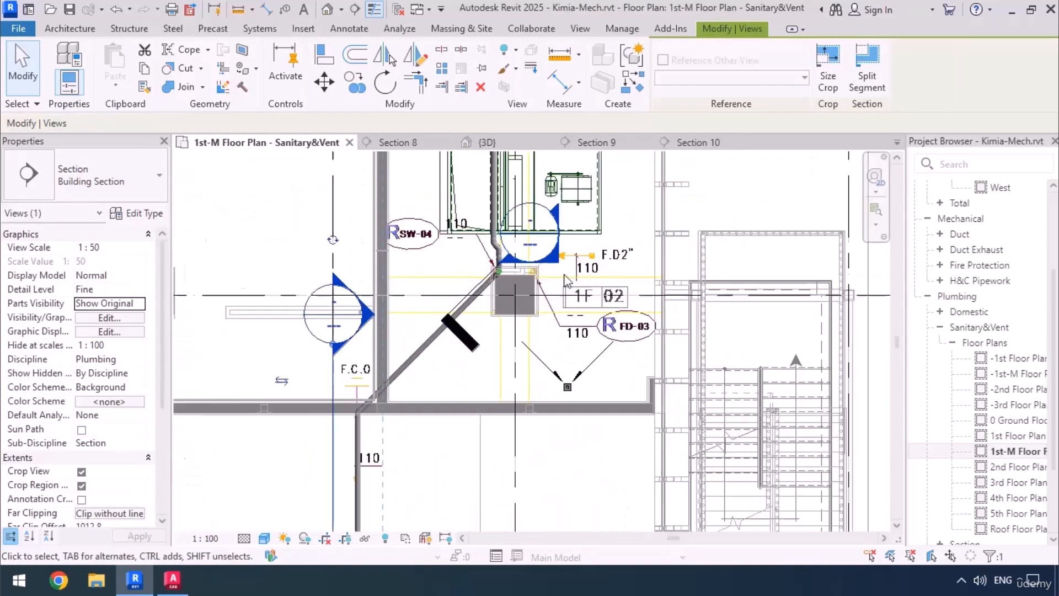
{"action": "double_click", "coordinate": [557, 269]}
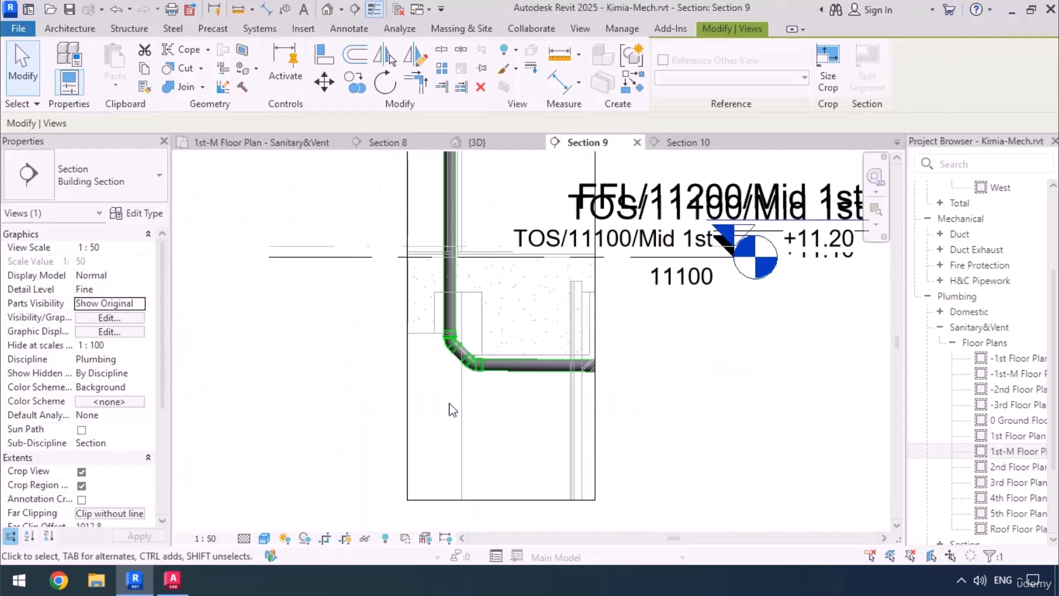
Step: Widen the SW-04 riser section's crop well past the connecting drain and extend its lower edge downward below the pipe
{"action": "scroll", "coordinate": [496, 343], "scroll_direction": "down", "scroll_amount": 3}
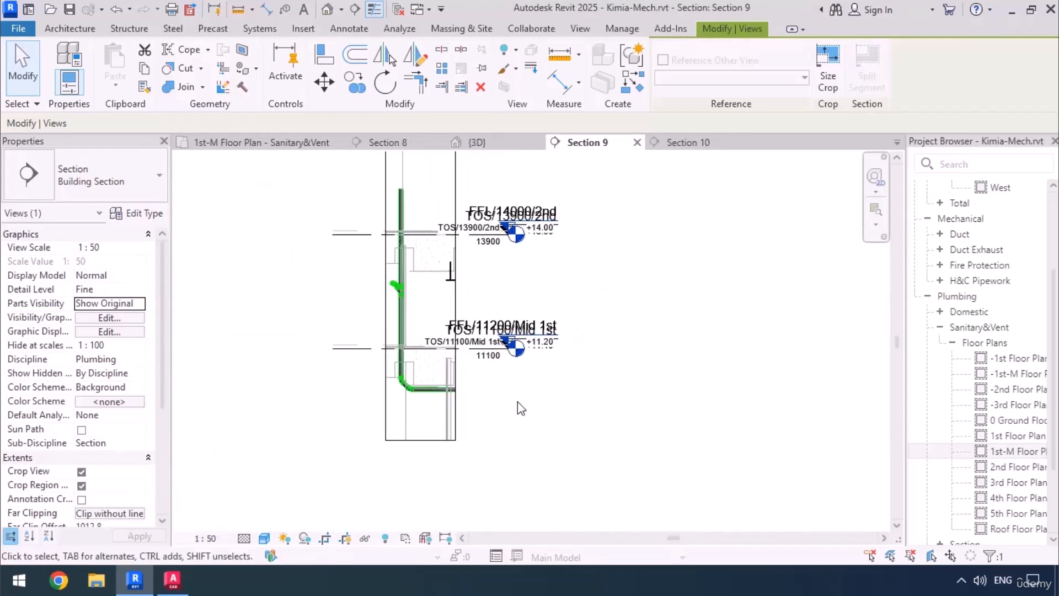
{"action": "scroll", "coordinate": [480, 350], "scroll_direction": "up", "scroll_amount": 3}
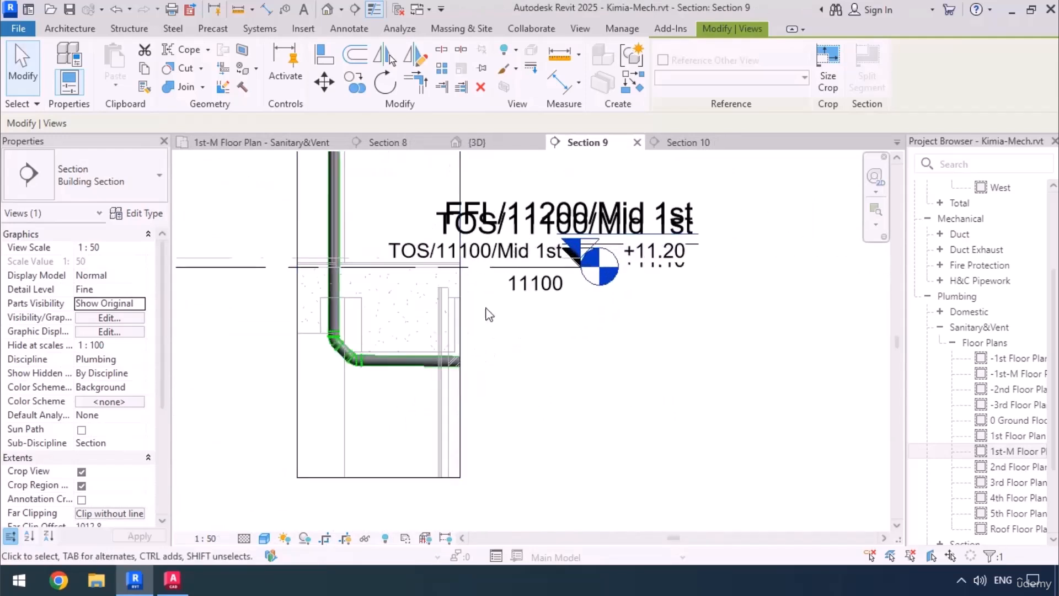
{"action": "scroll", "coordinate": [364, 403], "scroll_direction": "down", "scroll_amount": 3}
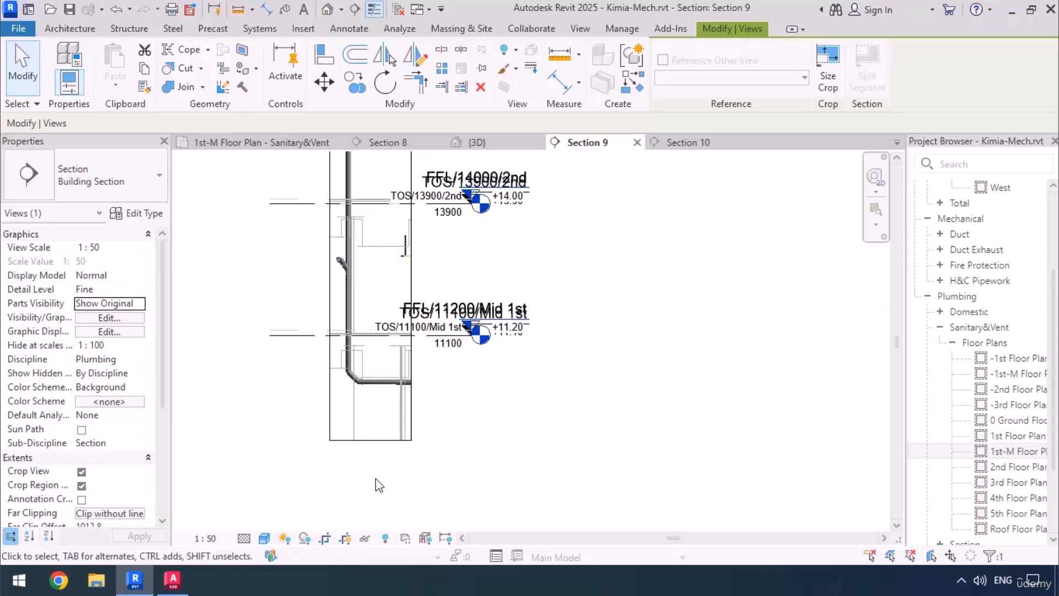
{"action": "left_click", "coordinate": [382, 441]}
{"action": "left_click_drag", "start_coordinate": [412, 267], "coordinate": [828, 267]}
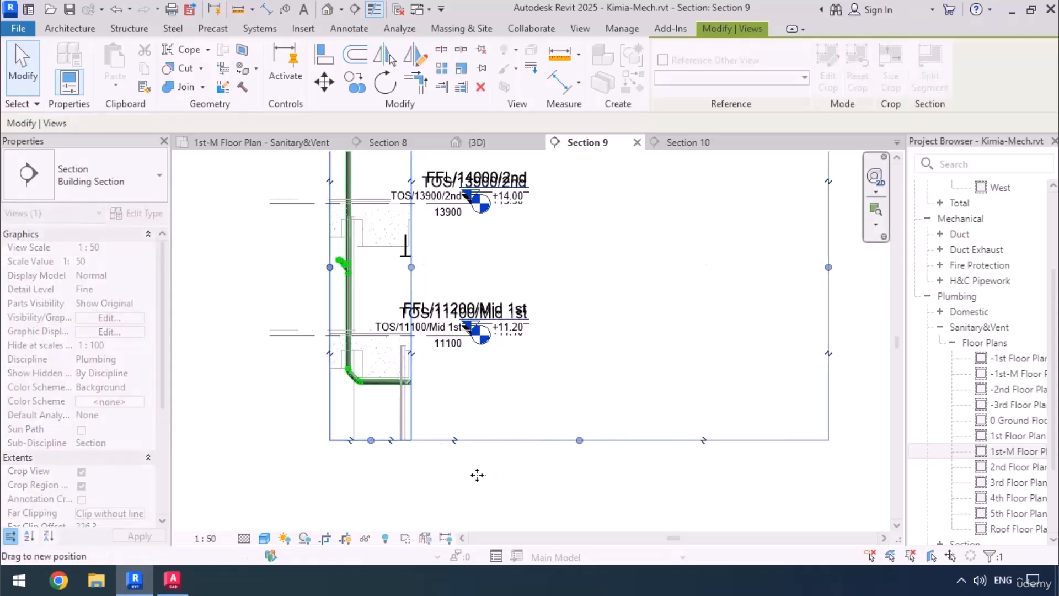
{"action": "middle_click_drag", "start_coordinate": [486, 473], "coordinate": [521, 409]}
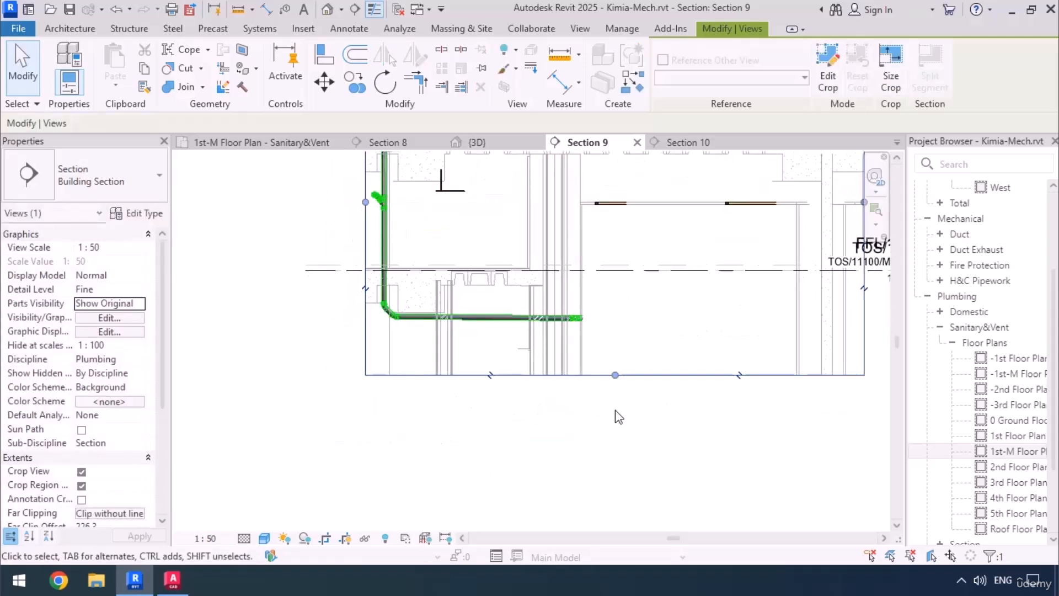
{"action": "left_click_drag", "start_coordinate": [615, 375], "coordinate": [604, 460]}
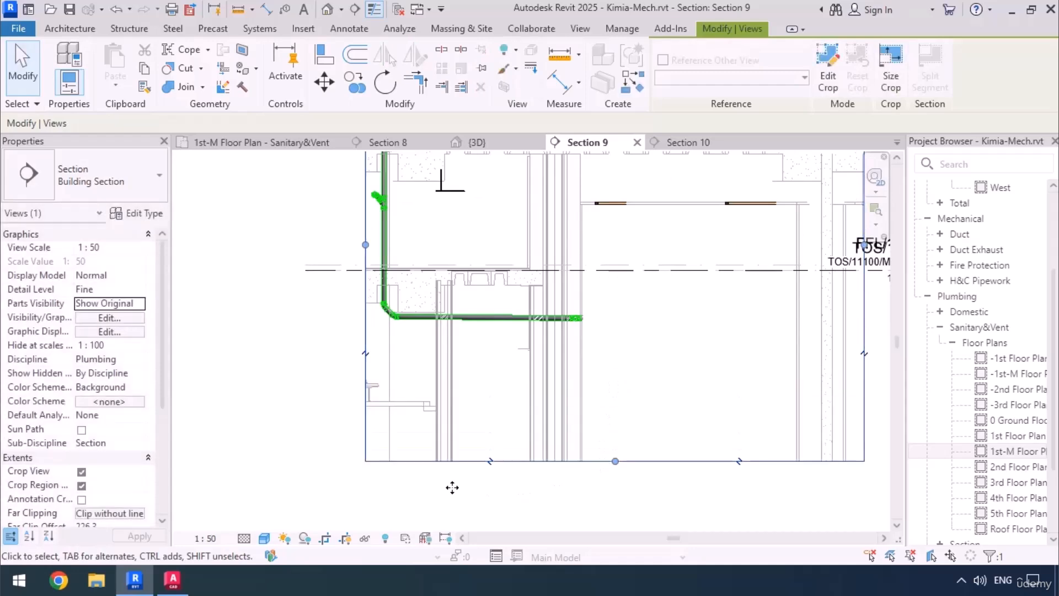
Step: In the 1st-M floor plan, examine where the diagonal 110 mm branch from SW-09 meets the long straight drain
{"action": "left_click", "coordinate": [274, 144]}
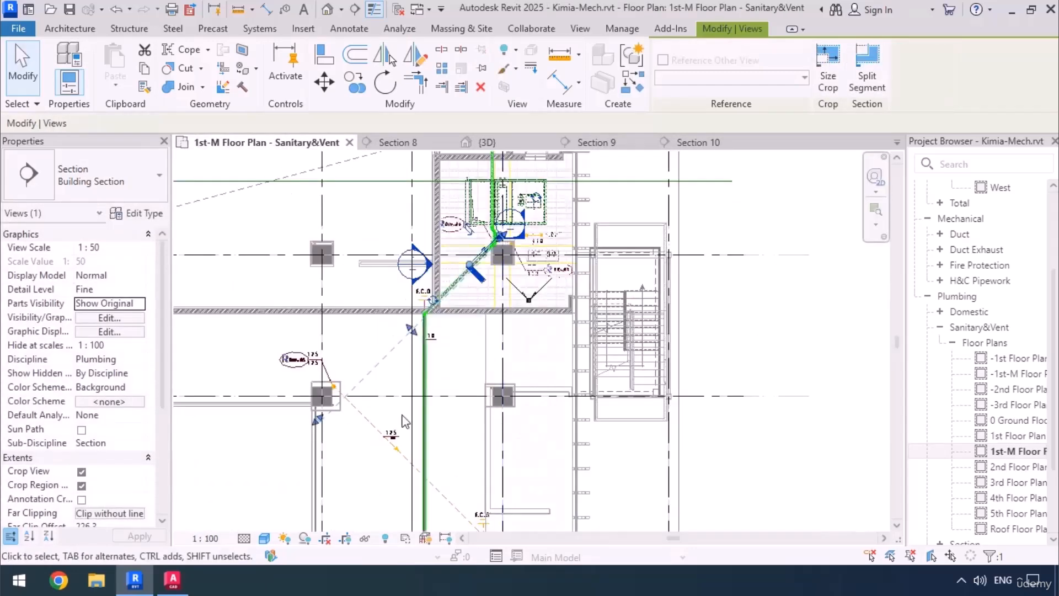
{"action": "middle_click_drag", "start_coordinate": [402, 419], "coordinate": [447, 177]}
{"action": "scroll", "coordinate": [484, 389], "scroll_direction": "down", "scroll_amount": 4}
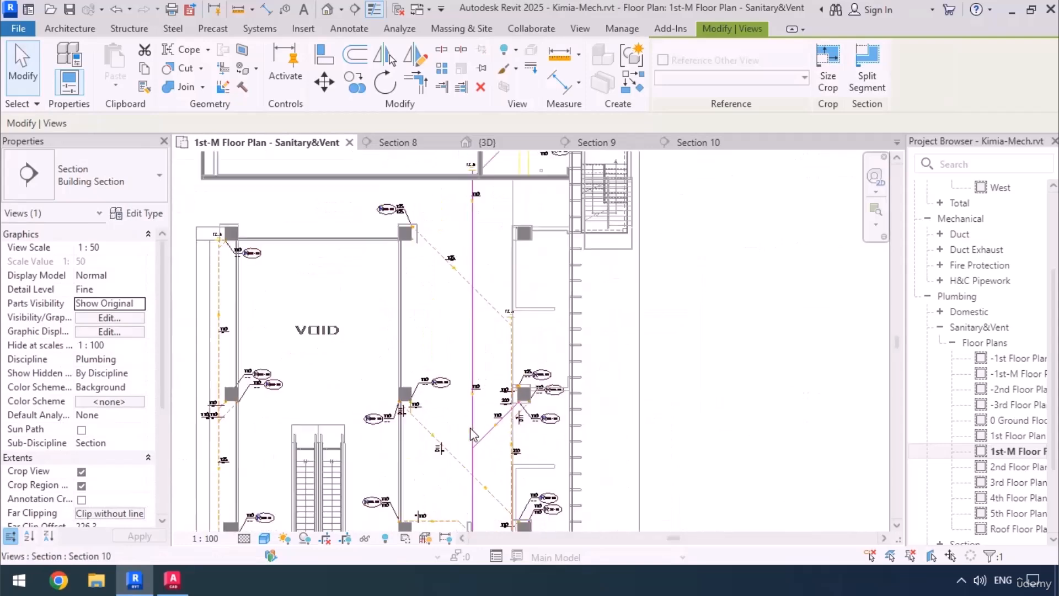
{"action": "left_click", "coordinate": [448, 369]}
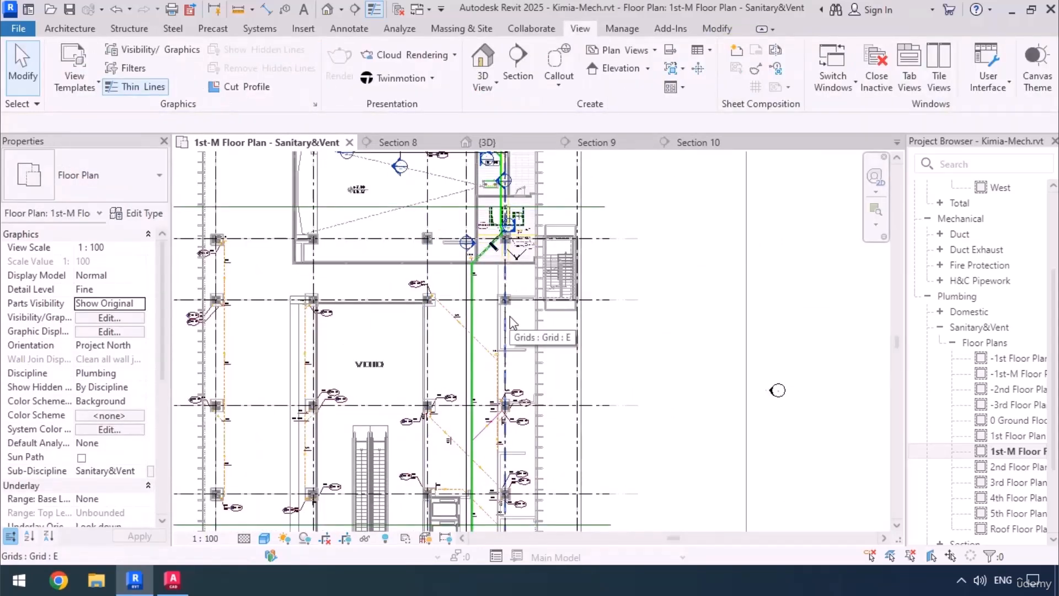
{"action": "middle_click_drag", "start_coordinate": [468, 341], "coordinate": [468, 253]}
{"action": "scroll", "coordinate": [501, 327], "scroll_direction": "up", "scroll_amount": 5}
{"action": "middle_click_drag", "start_coordinate": [428, 435], "coordinate": [430, 391]}
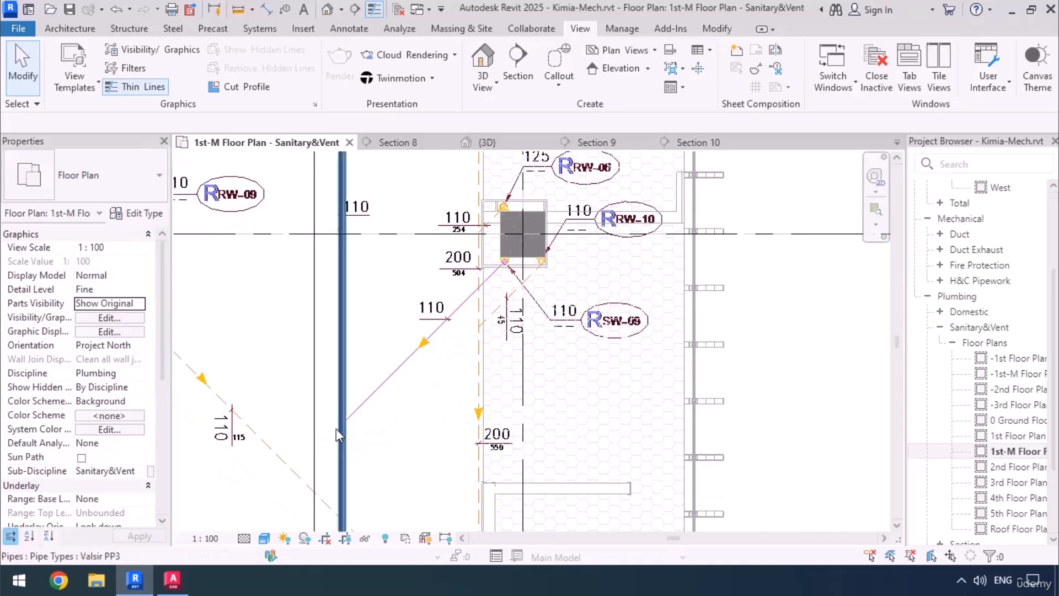
{"action": "scroll", "coordinate": [420, 397], "scroll_direction": "down", "scroll_amount": 3}
{"action": "middle_click_drag", "start_coordinate": [442, 406], "coordinate": [486, 362]}
Step: Switch to the AutoCAD riser diagram, check the 110 mm side connection below the drain's offset, and return to Revit
{"action": "left_click", "coordinate": [173, 580]}
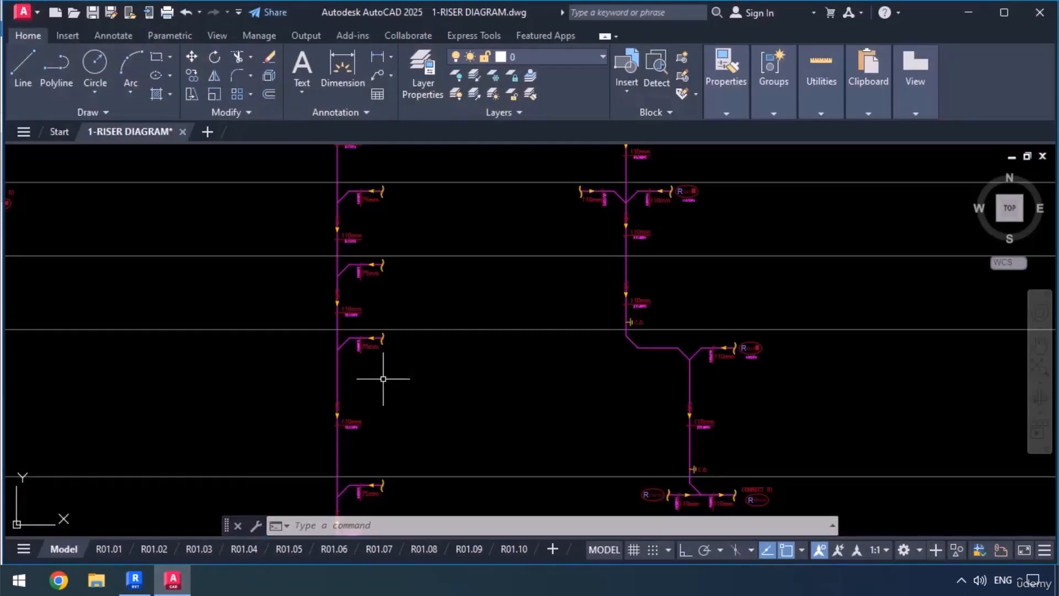
{"action": "middle_click_drag", "start_coordinate": [623, 421], "coordinate": [490, 345]}
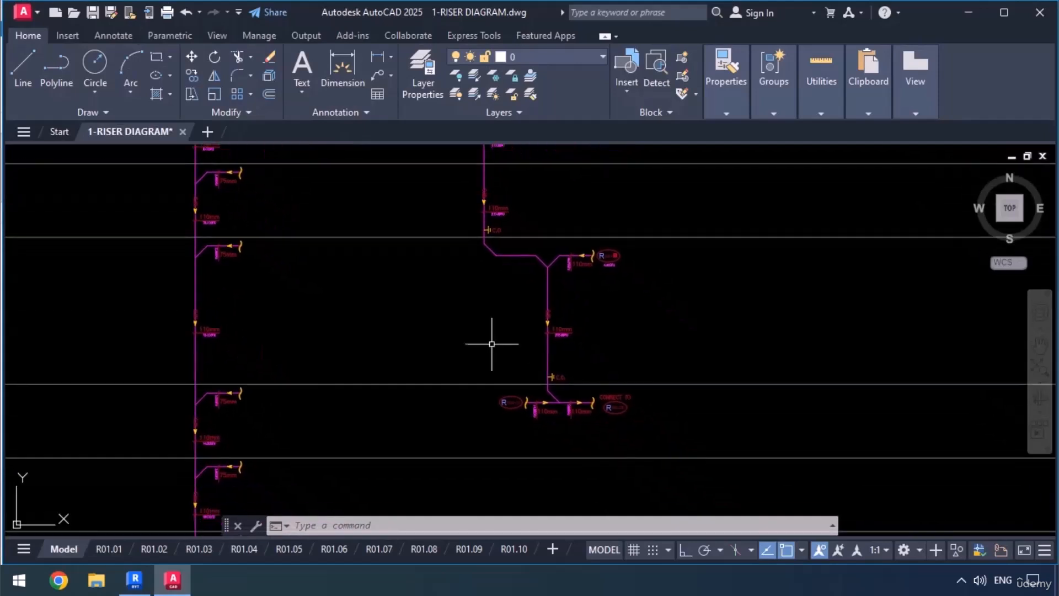
{"action": "scroll", "coordinate": [564, 429], "scroll_direction": "up", "scroll_amount": 2}
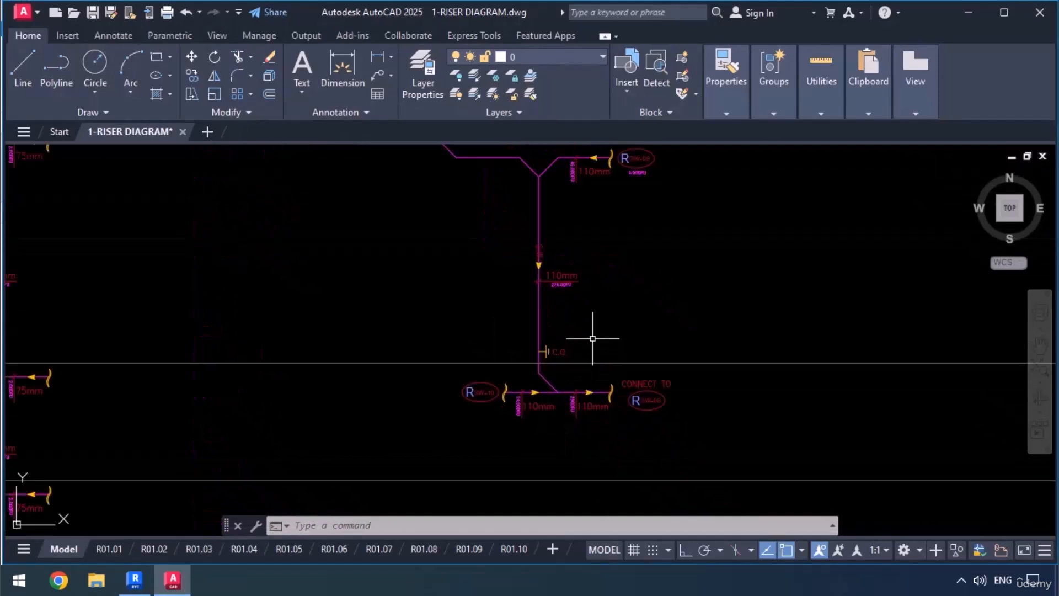
{"action": "middle_click_drag", "start_coordinate": [593, 340], "coordinate": [595, 461]}
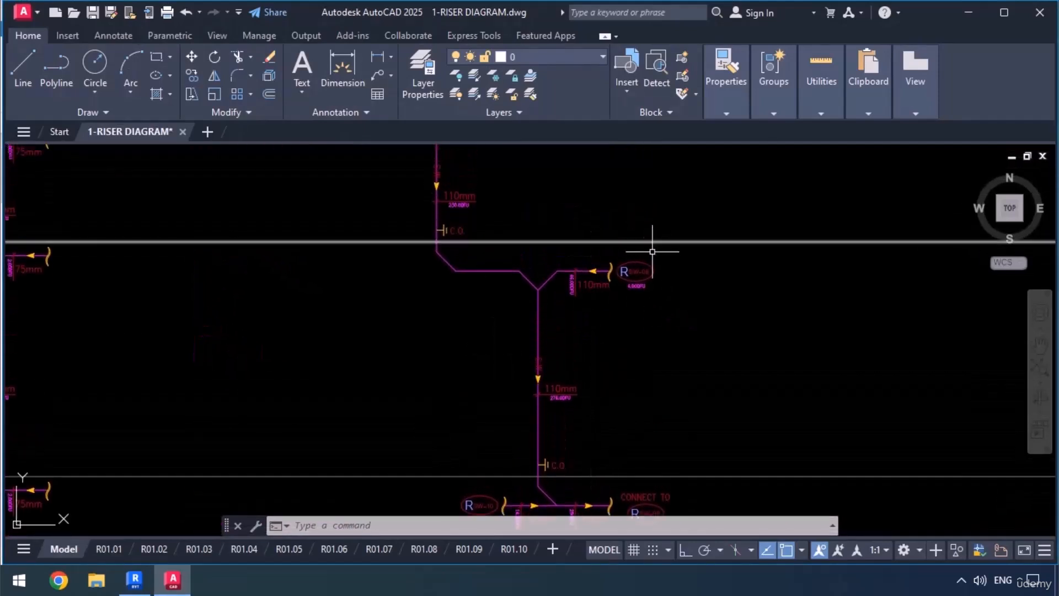
{"action": "scroll", "coordinate": [631, 273], "scroll_direction": "up", "scroll_amount": 7}
{"action": "scroll", "coordinate": [764, 300], "scroll_direction": "down", "scroll_amount": 6}
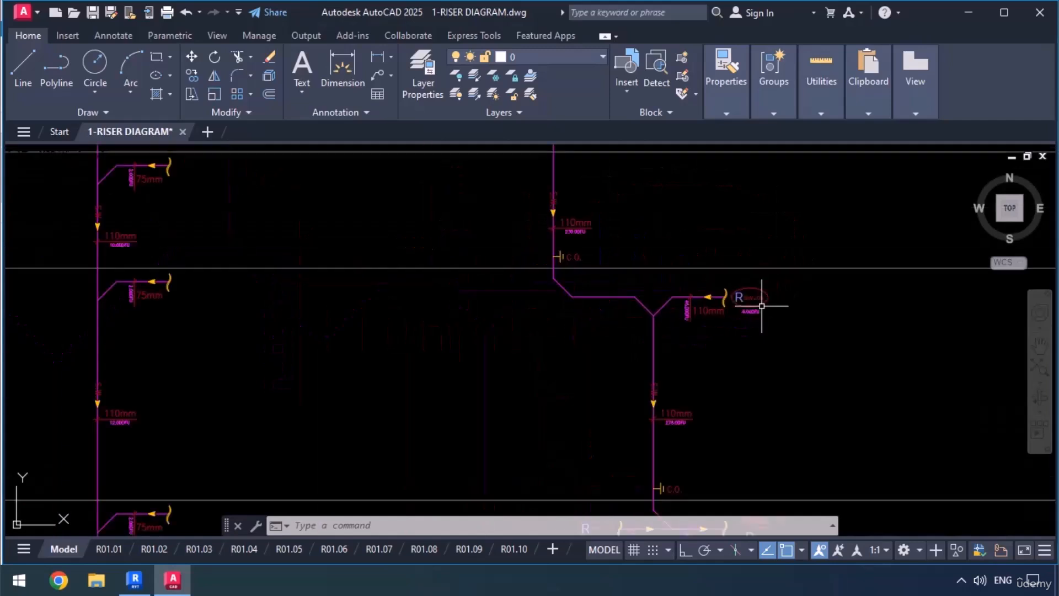
{"action": "scroll", "coordinate": [763, 305], "scroll_direction": "down", "scroll_amount": 2}
{"action": "middle_click_drag", "start_coordinate": [668, 360], "coordinate": [612, 316]}
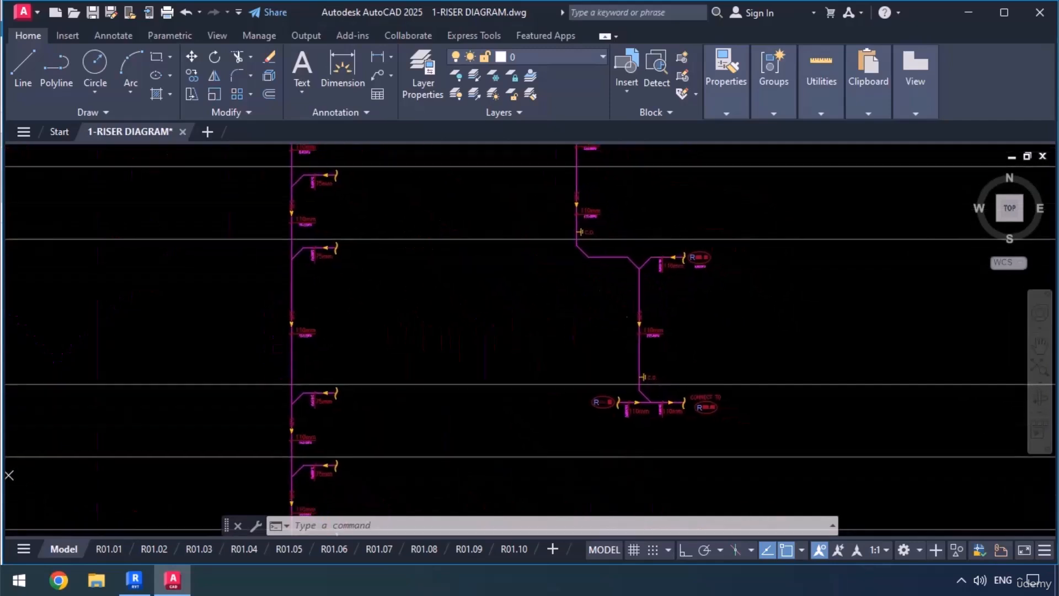
{"action": "left_click", "coordinate": [973, 14]}
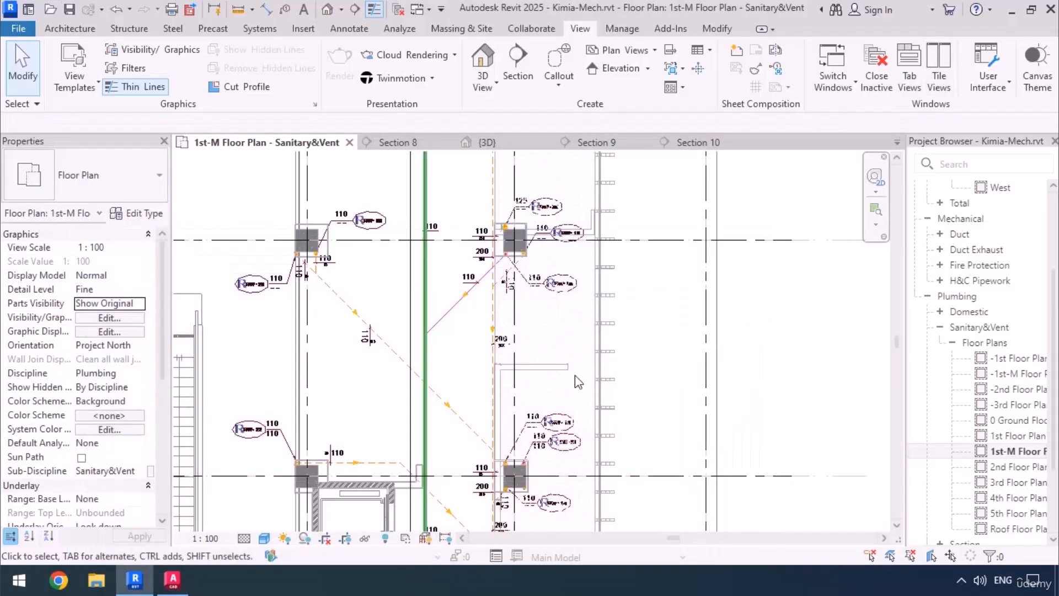
Step: Draw a 110 mm branch pipe at 1% upward slope from the long drain along the diagonal line to the SW-09 riser
{"action": "scroll", "coordinate": [485, 441], "scroll_direction": "up", "scroll_amount": 4}
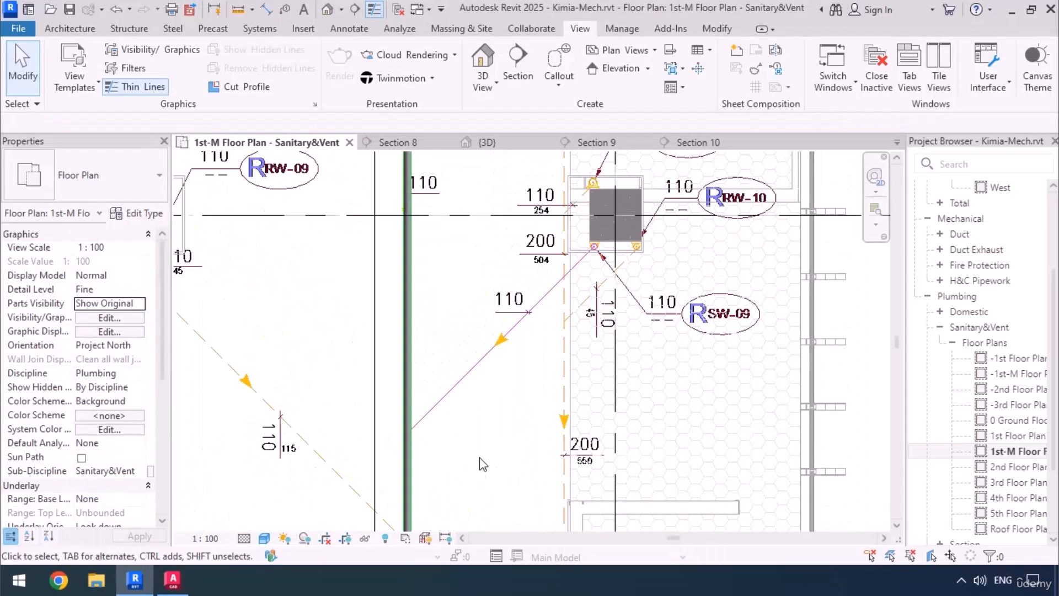
{"action": "key", "text": "p"}
{"action": "key", "text": "i"}
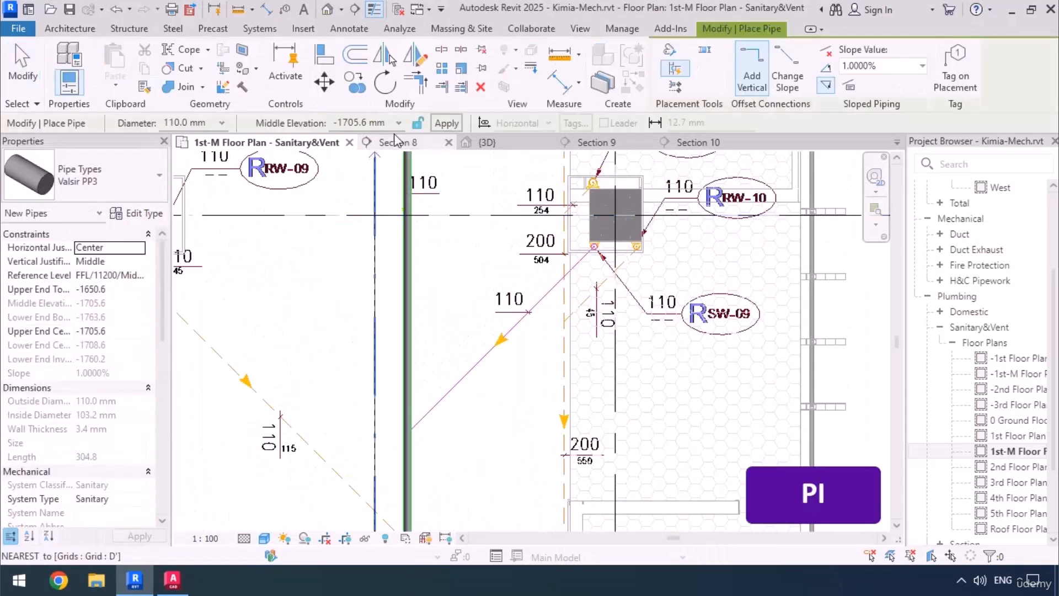
{"action": "left_click", "coordinate": [826, 69]}
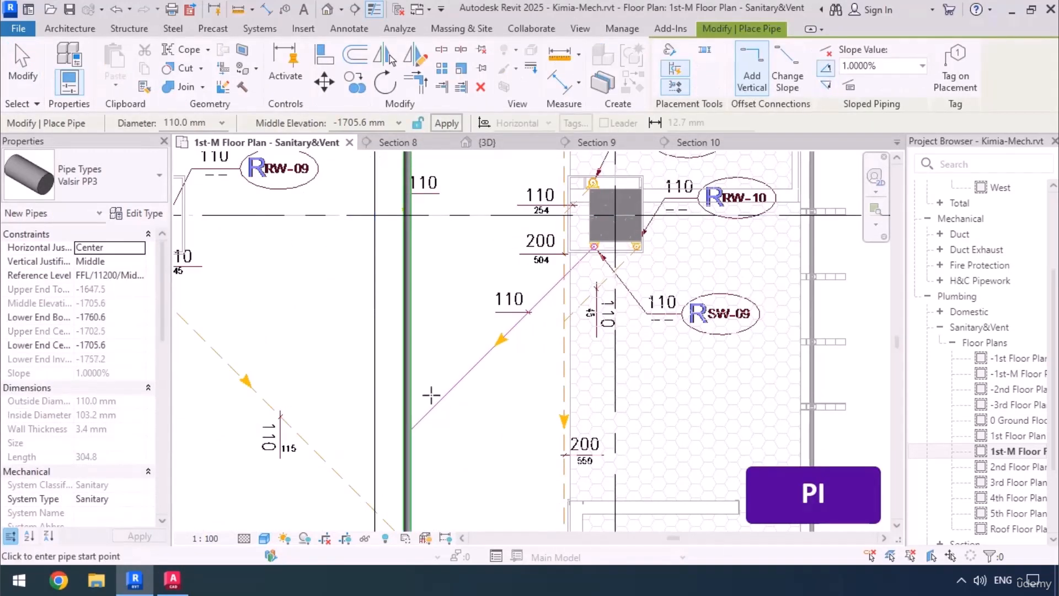
{"action": "scroll", "coordinate": [407, 438], "scroll_direction": "up", "scroll_amount": 2}
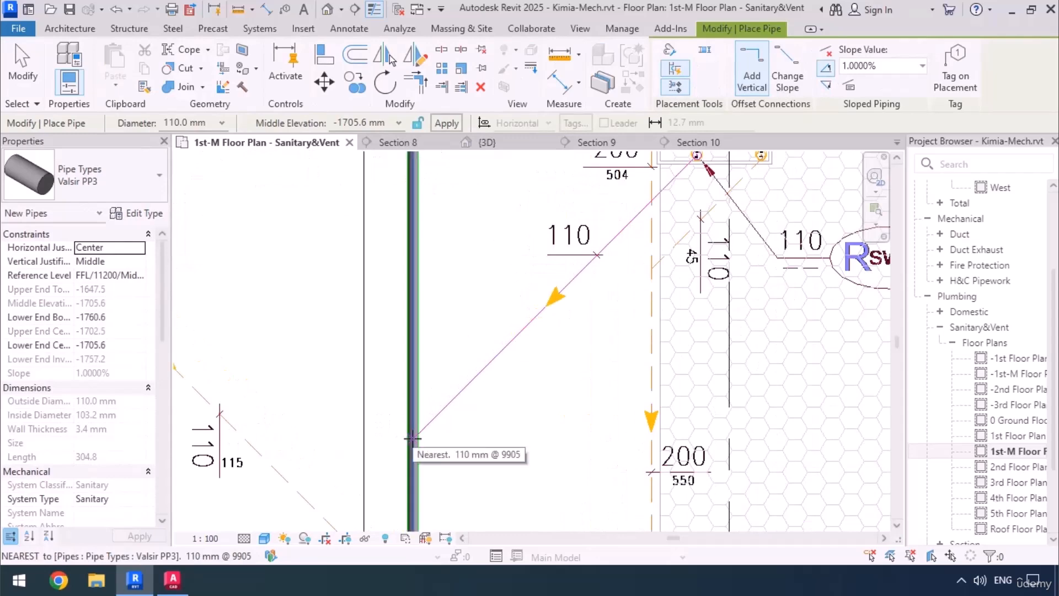
{"action": "left_click", "coordinate": [407, 439]}
{"action": "middle_click_drag", "start_coordinate": [626, 226], "coordinate": [442, 423]}
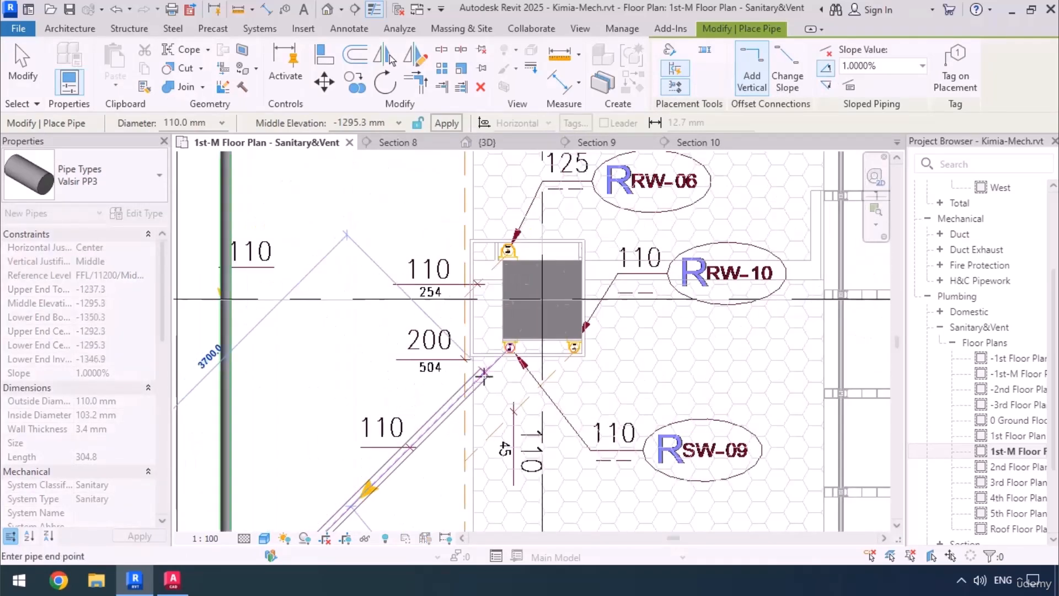
{"action": "scroll", "coordinate": [491, 373], "scroll_direction": "up", "scroll_amount": 5}
{"action": "left_click", "coordinate": [568, 276]}
{"action": "scroll", "coordinate": [563, 273], "scroll_direction": "down", "scroll_amount": 6}
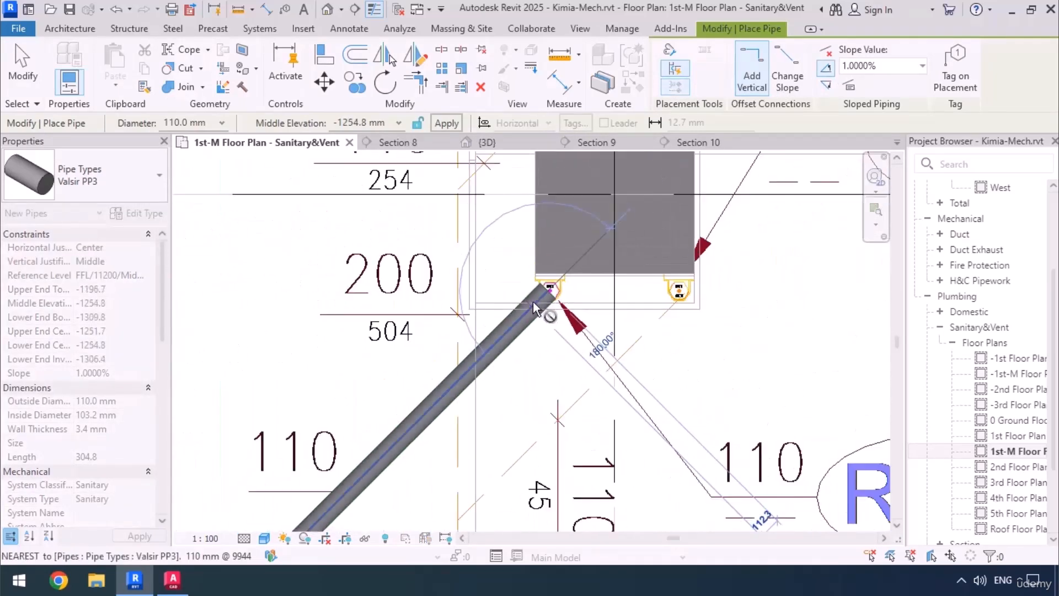
{"action": "scroll", "coordinate": [540, 265], "scroll_direction": "up", "scroll_amount": 3}
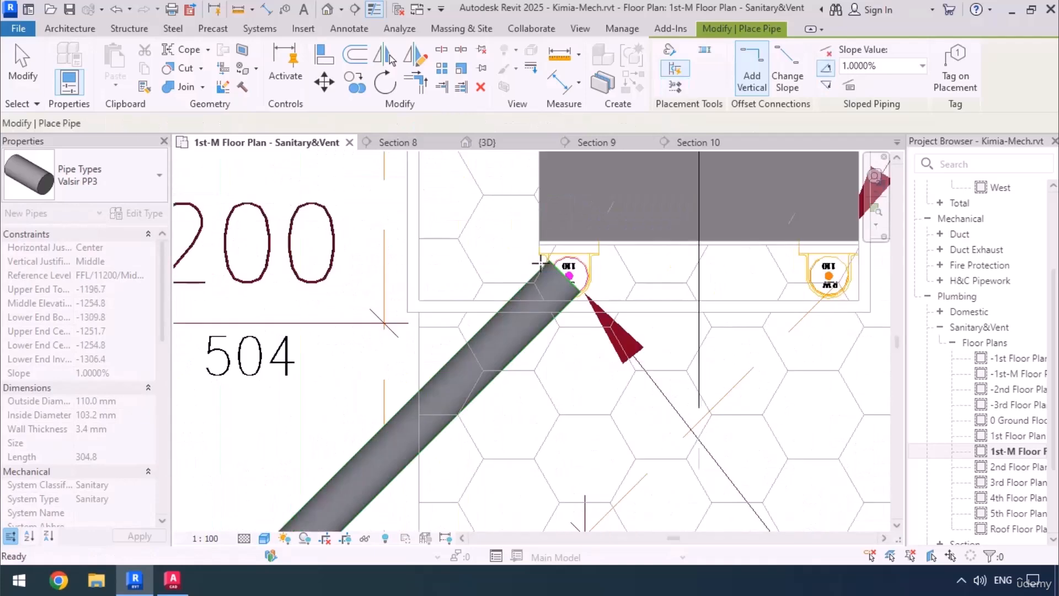
{"action": "key", "text": "Escape"}
{"action": "scroll", "coordinate": [464, 330], "scroll_direction": "down", "scroll_amount": 4}
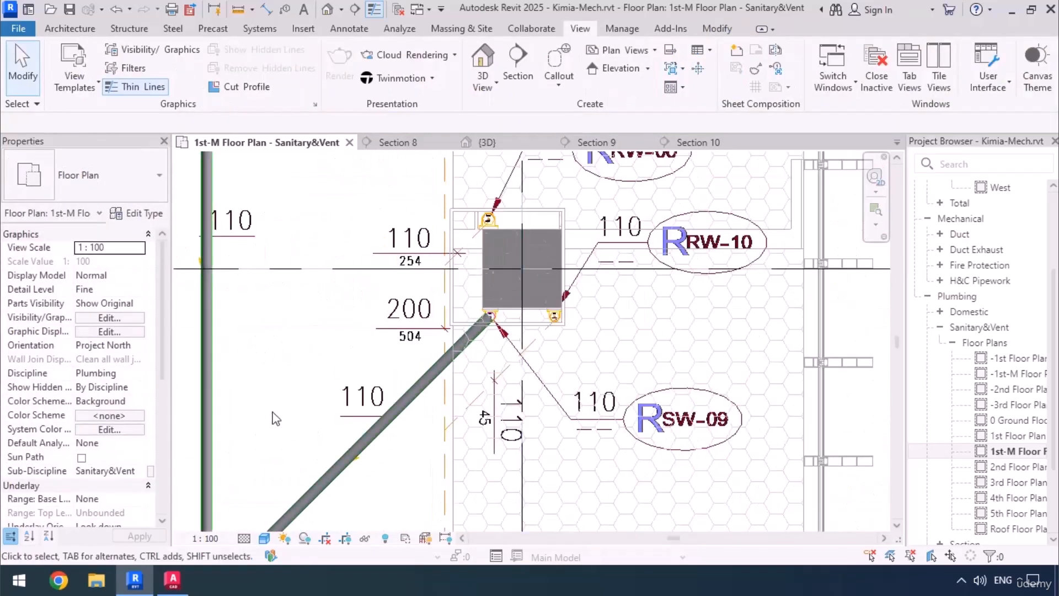
Step: Switch to the AutoCAD riser diagram and locate the SW-09 riser relative to the 110 mm branch joining SW-04
{"action": "left_click", "coordinate": [172, 579]}
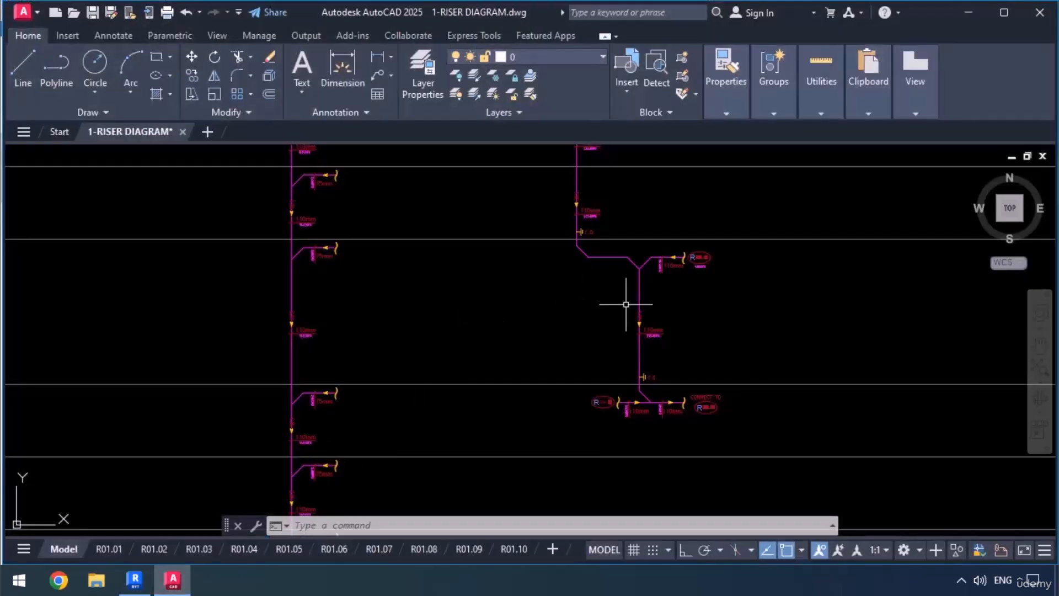
{"action": "middle_click_drag", "start_coordinate": [626, 304], "coordinate": [473, 402]}
{"action": "scroll", "coordinate": [497, 363], "scroll_direction": "up", "scroll_amount": 10}
{"action": "scroll", "coordinate": [527, 301], "scroll_direction": "down", "scroll_amount": 10}
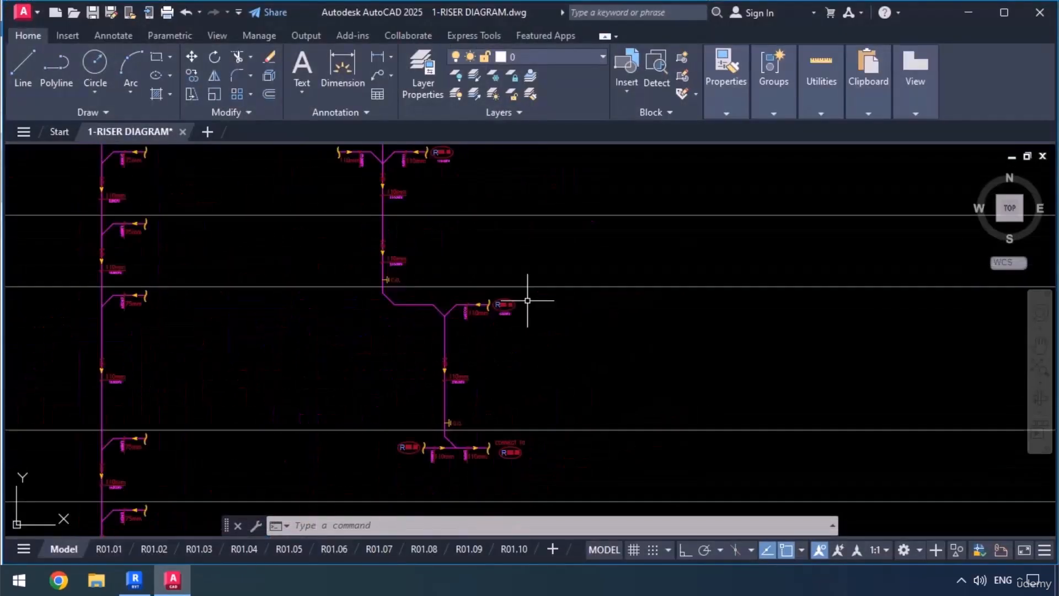
{"action": "scroll", "coordinate": [403, 380], "scroll_direction": "down", "scroll_amount": 5}
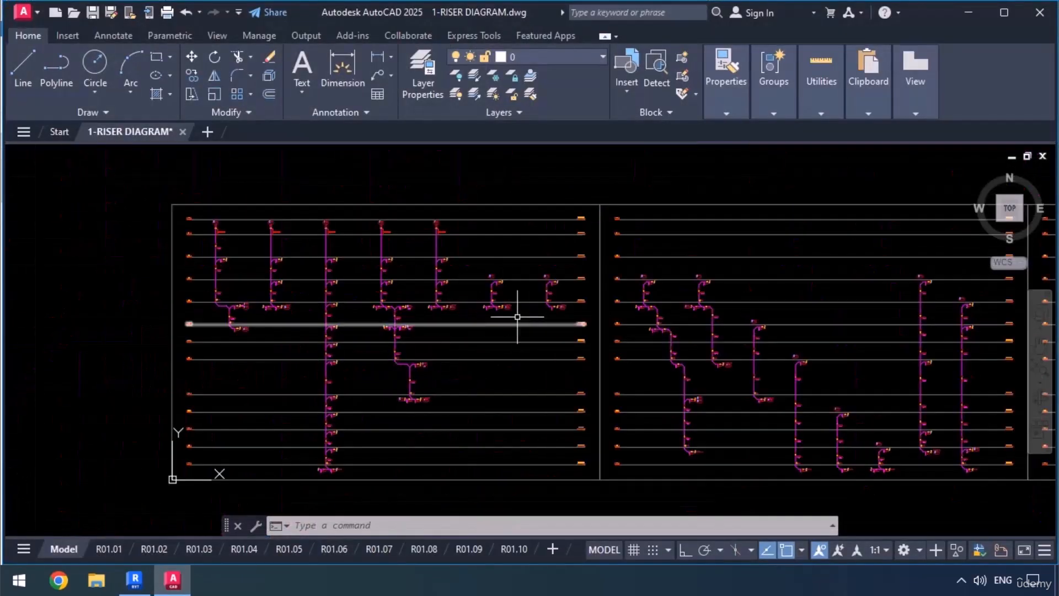
{"action": "scroll", "coordinate": [554, 277], "scroll_direction": "up", "scroll_amount": 5}
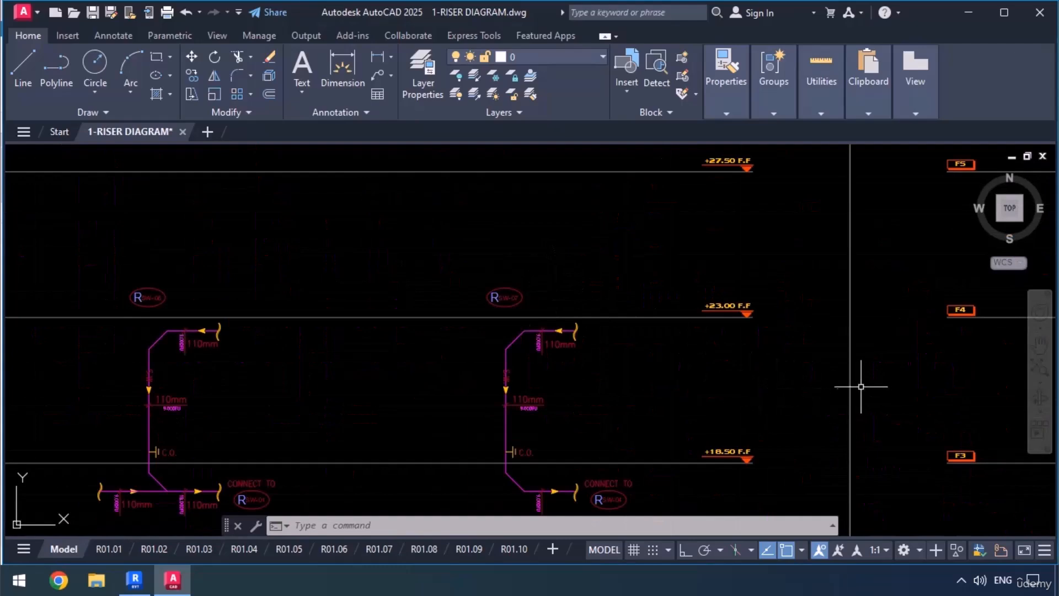
{"action": "middle_click_drag", "start_coordinate": [861, 386], "coordinate": [43, 379]}
{"action": "middle_click_drag", "start_coordinate": [731, 375], "coordinate": [526, 318]}
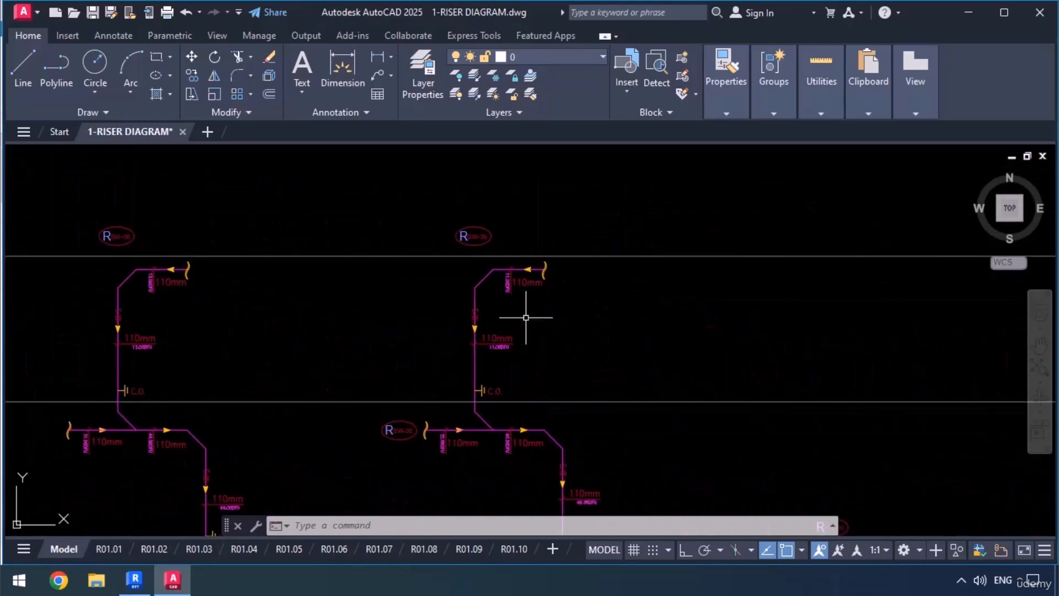
{"action": "scroll", "coordinate": [612, 276], "scroll_direction": "down", "scroll_amount": 4}
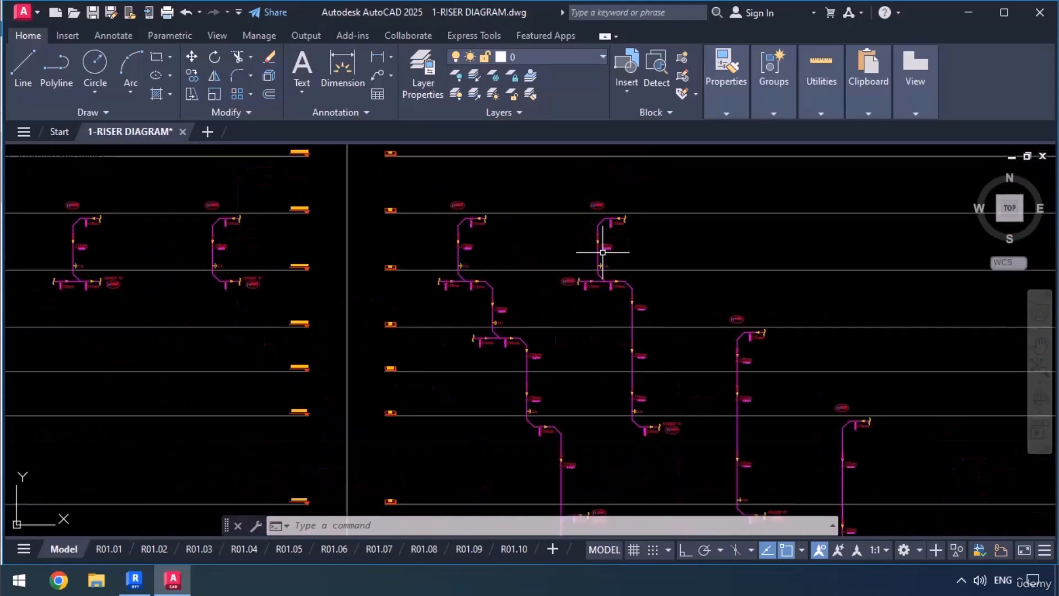
{"action": "middle_click_drag", "start_coordinate": [631, 420], "coordinate": [750, 389]}
{"action": "scroll", "coordinate": [751, 388], "scroll_direction": "down", "scroll_amount": 3}
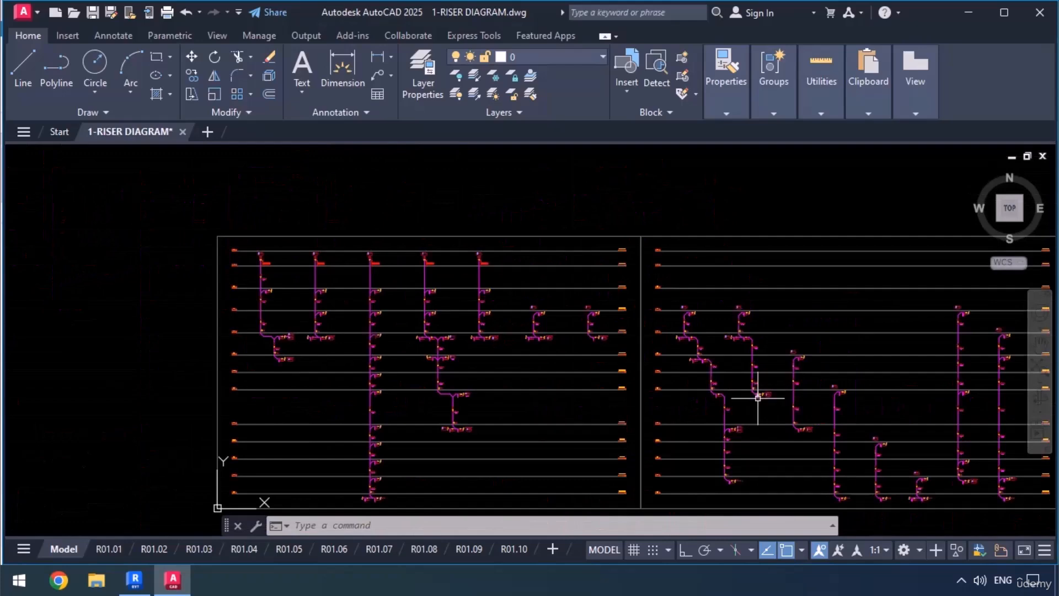
Step: Examine the SW-09 riser from its 110 mm outlet connecting to SW-04 up to the inflow from SW-05
{"action": "scroll", "coordinate": [758, 397], "scroll_direction": "up", "scroll_amount": 5}
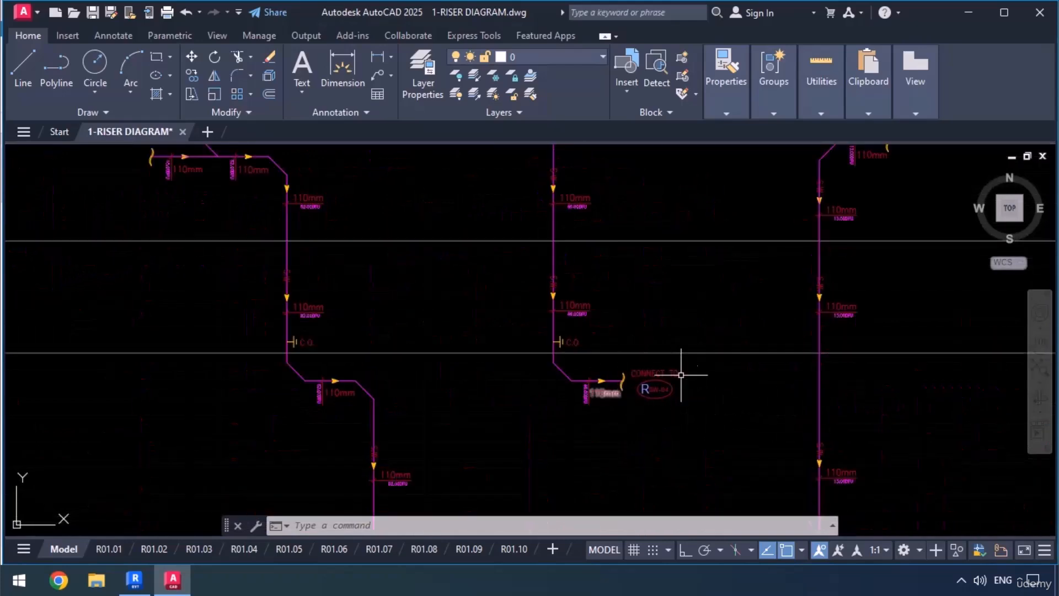
{"action": "scroll", "coordinate": [588, 451], "scroll_direction": "down", "scroll_amount": 2}
{"action": "middle_click_drag", "start_coordinate": [614, 424], "coordinate": [586, 480]}
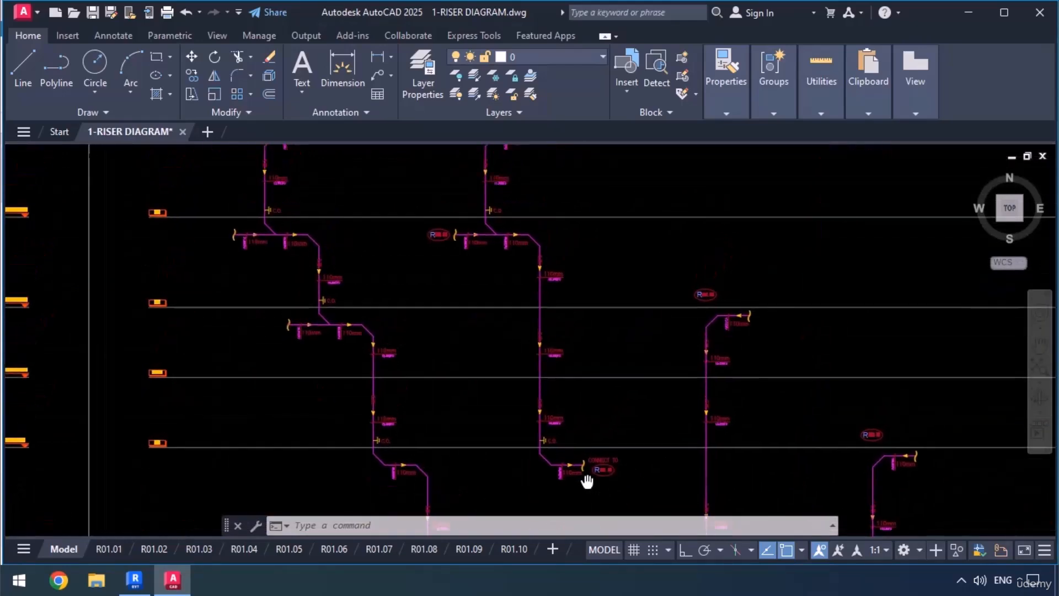
{"action": "scroll", "coordinate": [618, 480], "scroll_direction": "down", "scroll_amount": 2}
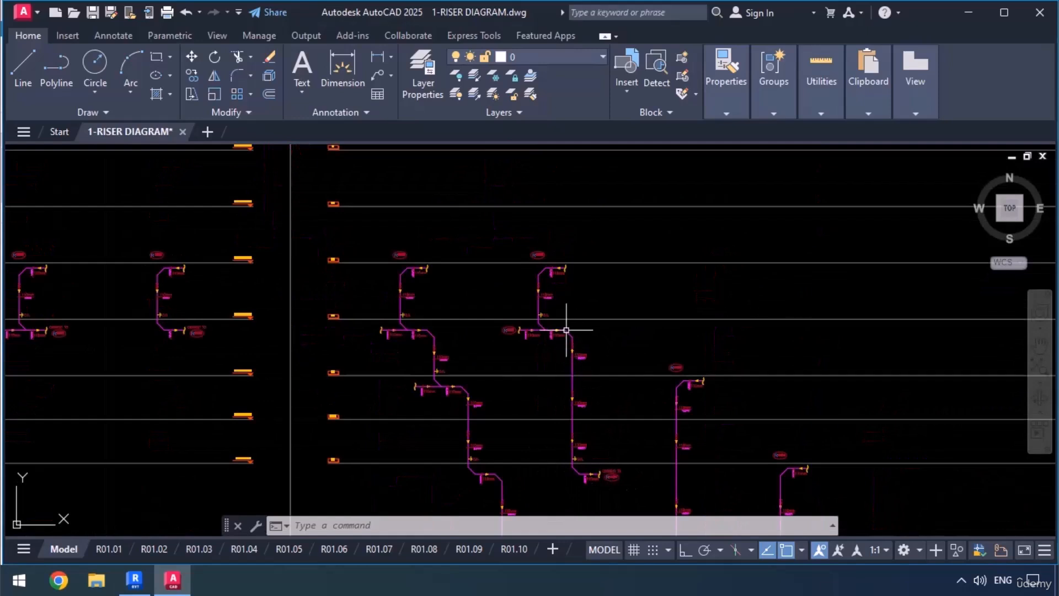
{"action": "middle_click_drag", "start_coordinate": [566, 330], "coordinate": [525, 378]}
{"action": "scroll", "coordinate": [525, 378], "scroll_direction": "up", "scroll_amount": 4}
{"action": "scroll", "coordinate": [428, 419], "scroll_direction": "up", "scroll_amount": 4}
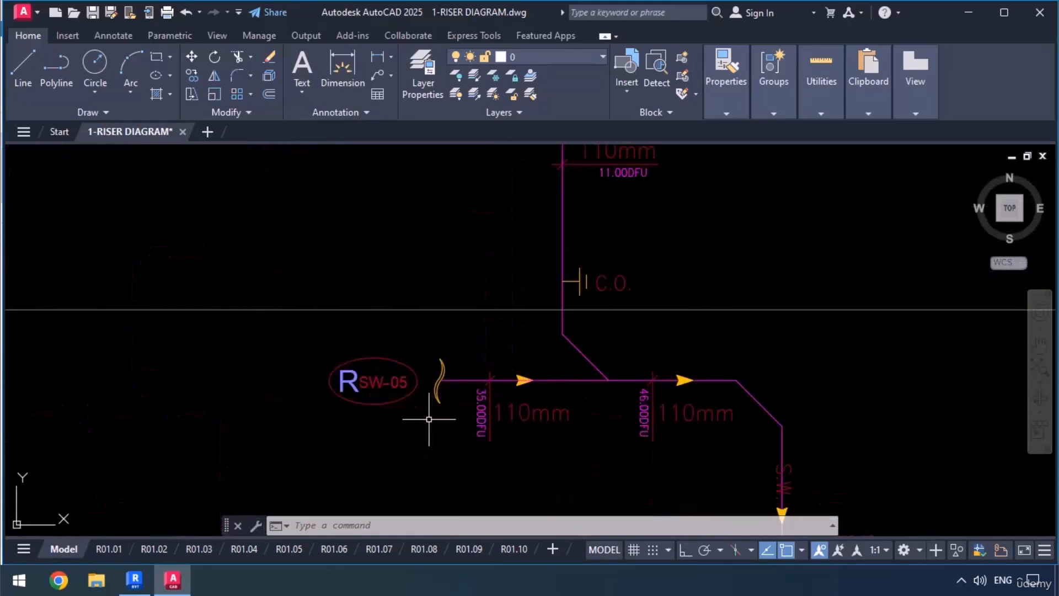
{"action": "scroll", "coordinate": [529, 436], "scroll_direction": "down", "scroll_amount": 4}
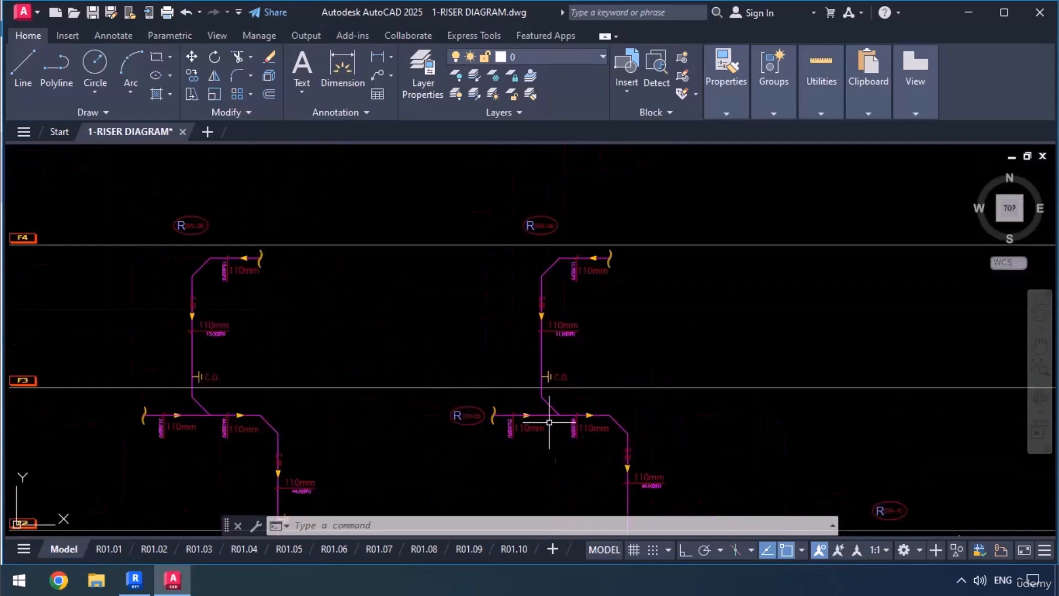
{"action": "scroll", "coordinate": [633, 275], "scroll_direction": "down", "scroll_amount": 3}
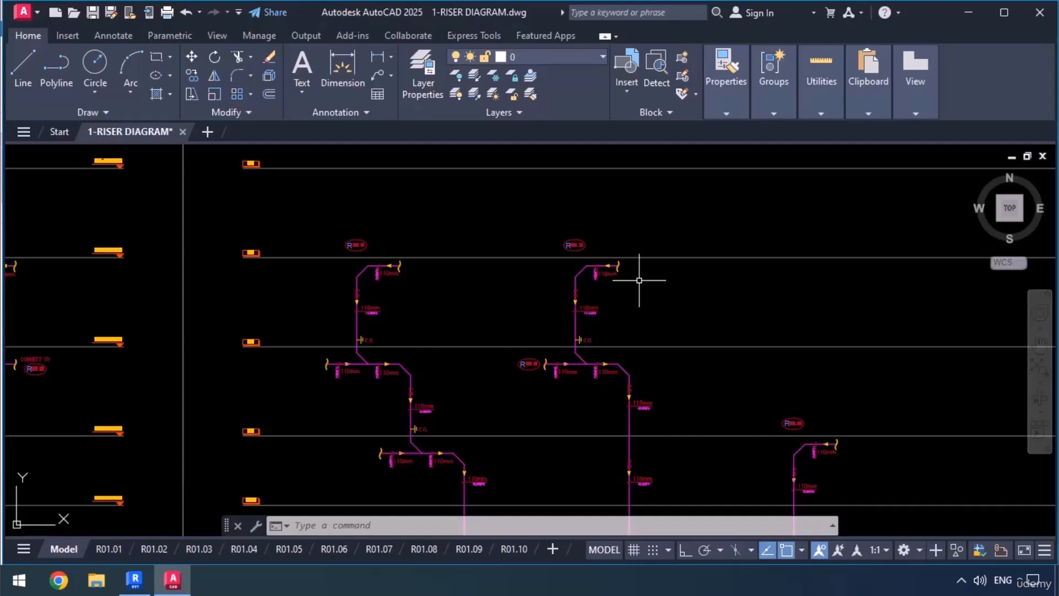
Step: Review how the risers in the diagram's first frame run from their roof vent caps down to their offsets
{"action": "scroll", "coordinate": [639, 280], "scroll_direction": "down", "scroll_amount": 5}
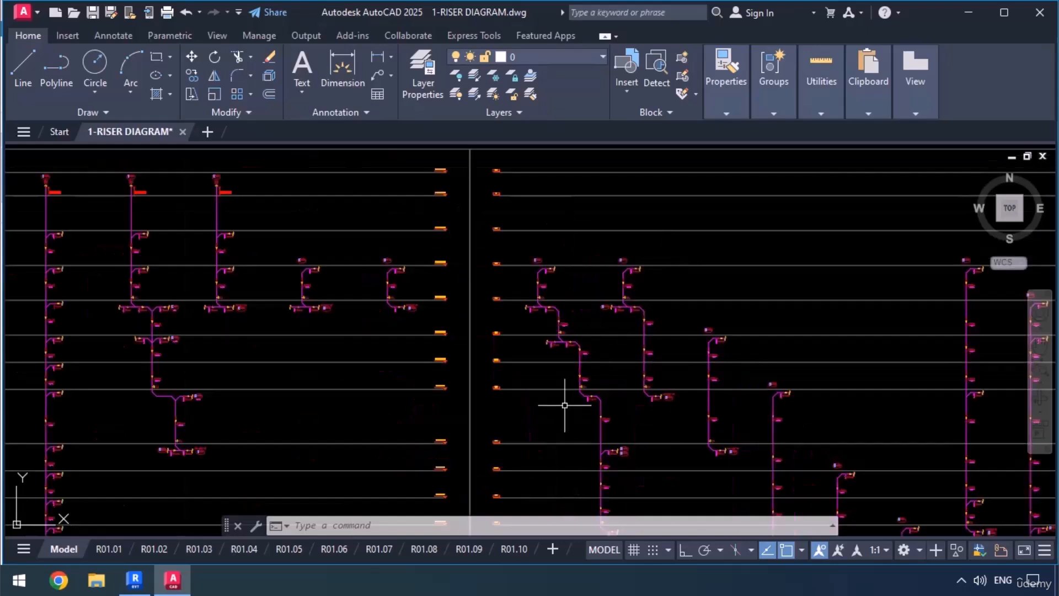
{"action": "scroll", "coordinate": [561, 407], "scroll_direction": "up", "scroll_amount": 1}
{"action": "scroll", "coordinate": [773, 355], "scroll_direction": "down", "scroll_amount": 3}
{"action": "scroll", "coordinate": [207, 322], "scroll_direction": "up", "scroll_amount": 5}
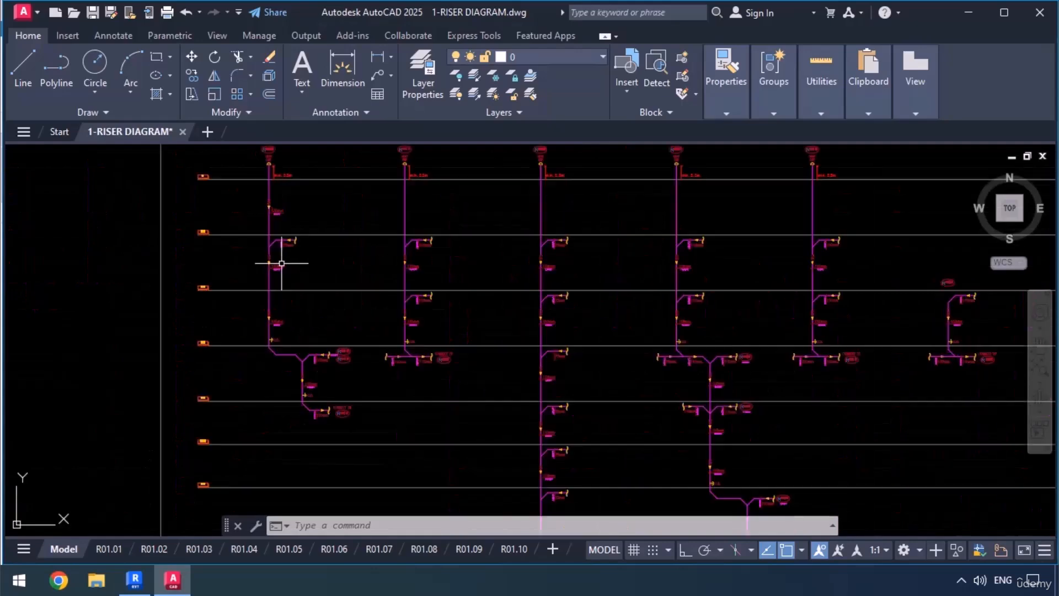
{"action": "scroll", "coordinate": [272, 272], "scroll_direction": "up", "scroll_amount": 4}
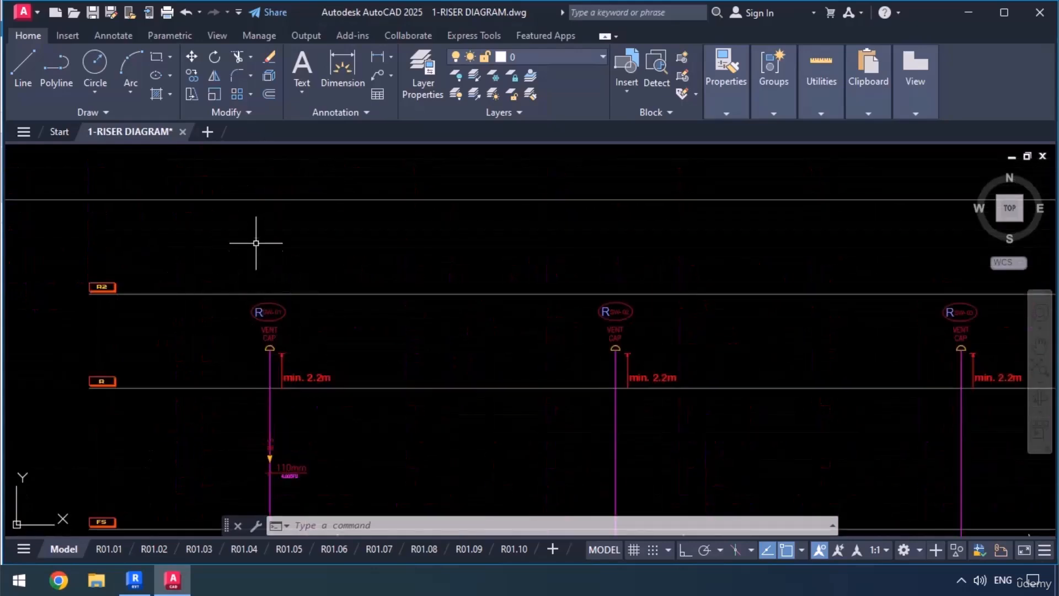
{"action": "scroll", "coordinate": [256, 243], "scroll_direction": "down", "scroll_amount": 5}
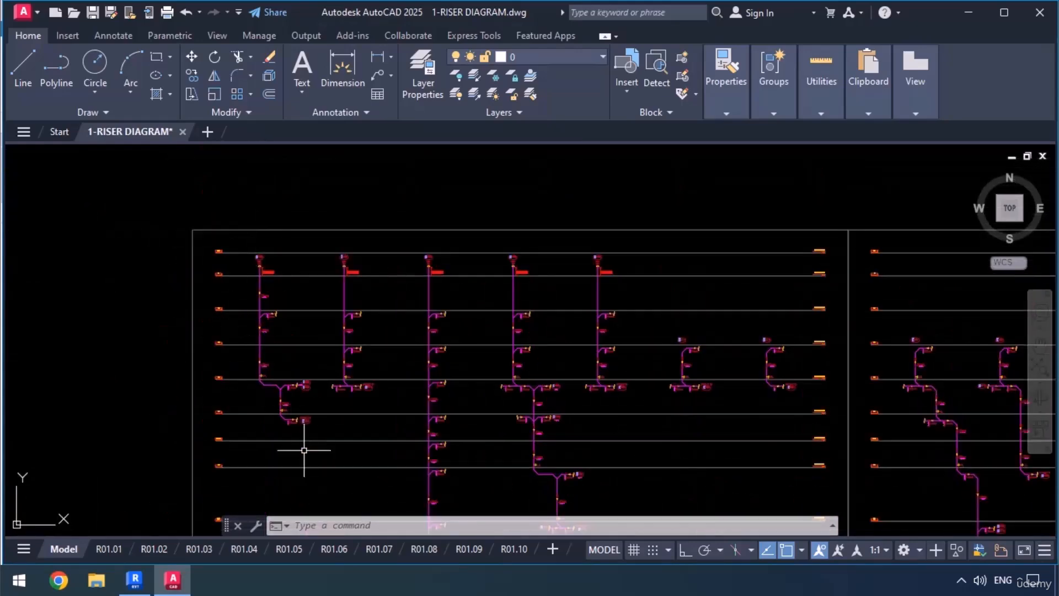
{"action": "scroll", "coordinate": [328, 299], "scroll_direction": "up", "scroll_amount": 5}
{"action": "scroll", "coordinate": [416, 239], "scroll_direction": "down", "scroll_amount": 2}
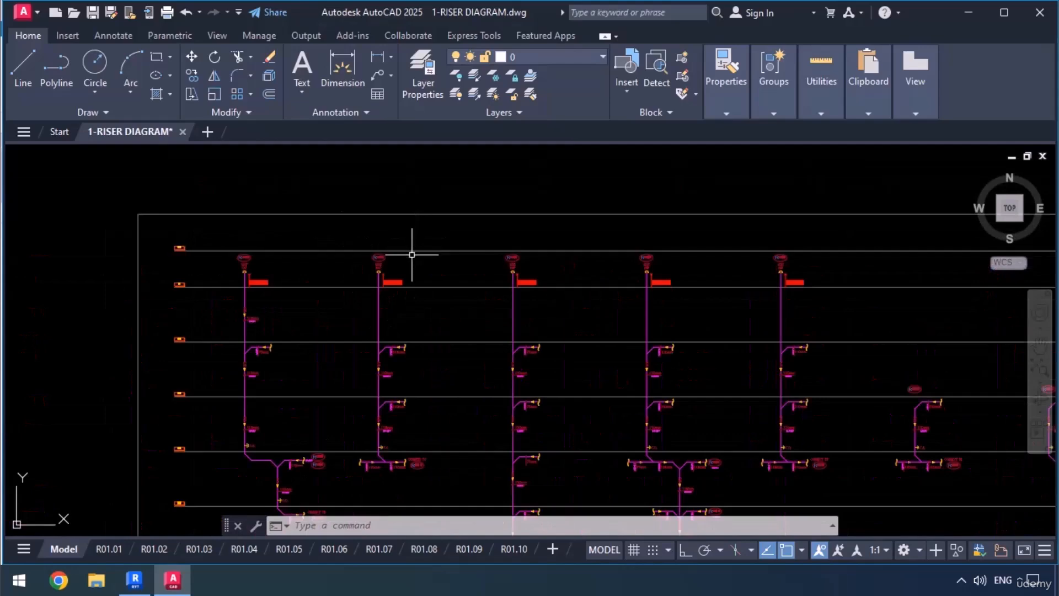
{"action": "scroll", "coordinate": [411, 255], "scroll_direction": "down", "scroll_amount": 2}
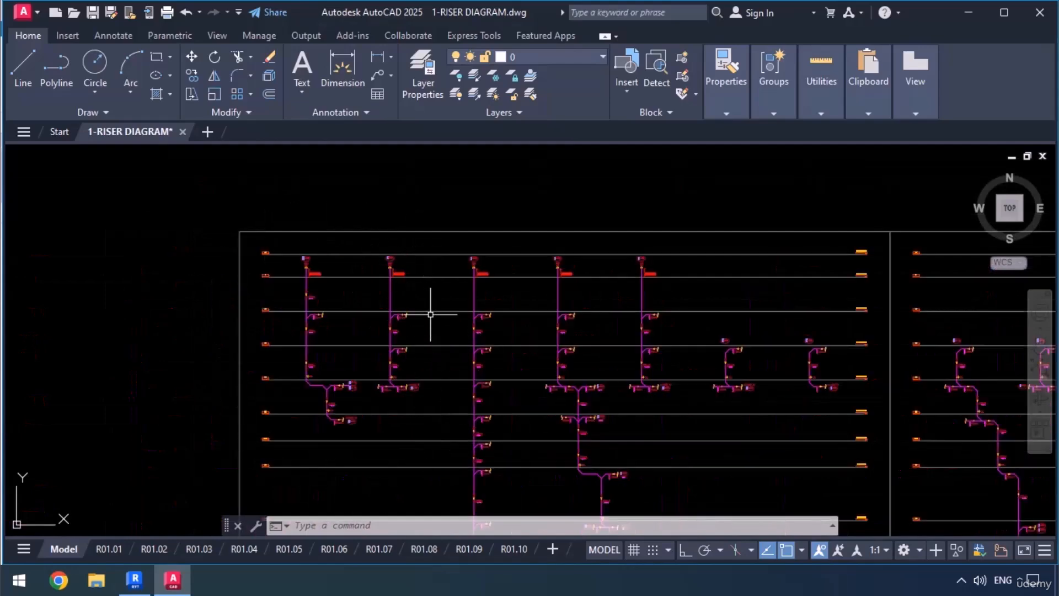
Step: Examine the SW-01 and SW-09 side connections on the SW-04 riser and check the matching SW-09 outlet to SW-04
{"action": "middle_click_drag", "start_coordinate": [621, 430], "coordinate": [507, 388]}
{"action": "scroll", "coordinate": [463, 412], "scroll_direction": "up", "scroll_amount": 3}
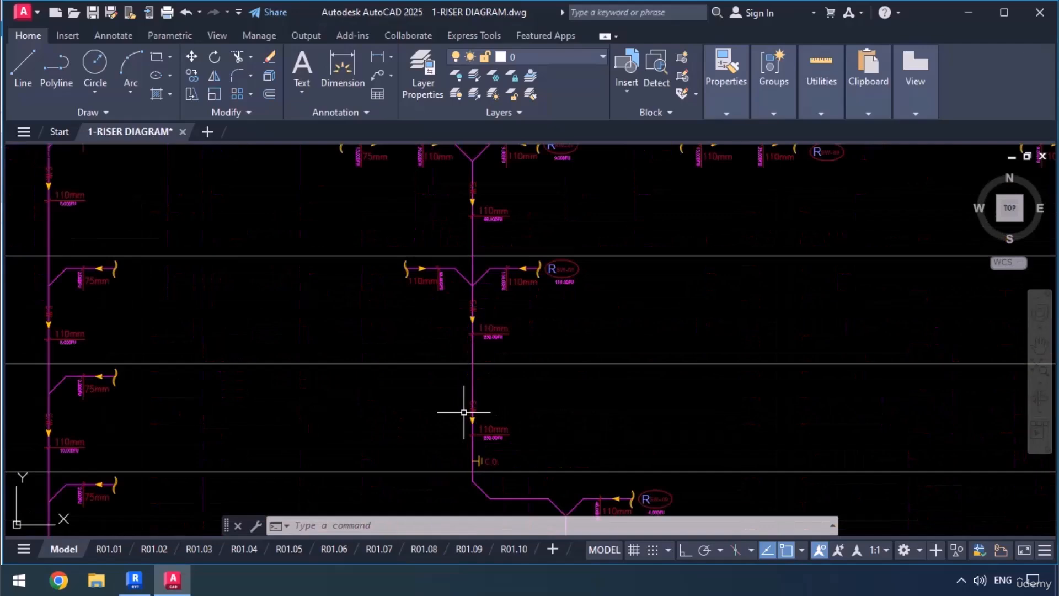
{"action": "scroll", "coordinate": [514, 351], "scroll_direction": "down", "scroll_amount": 3}
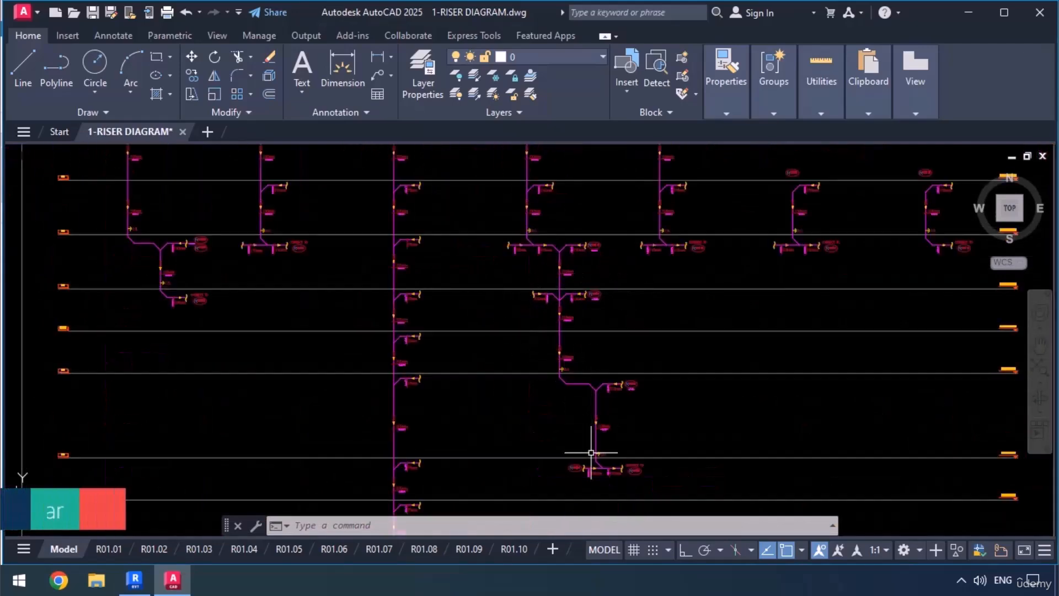
{"action": "middle_click_drag", "start_coordinate": [557, 307], "coordinate": [592, 424]}
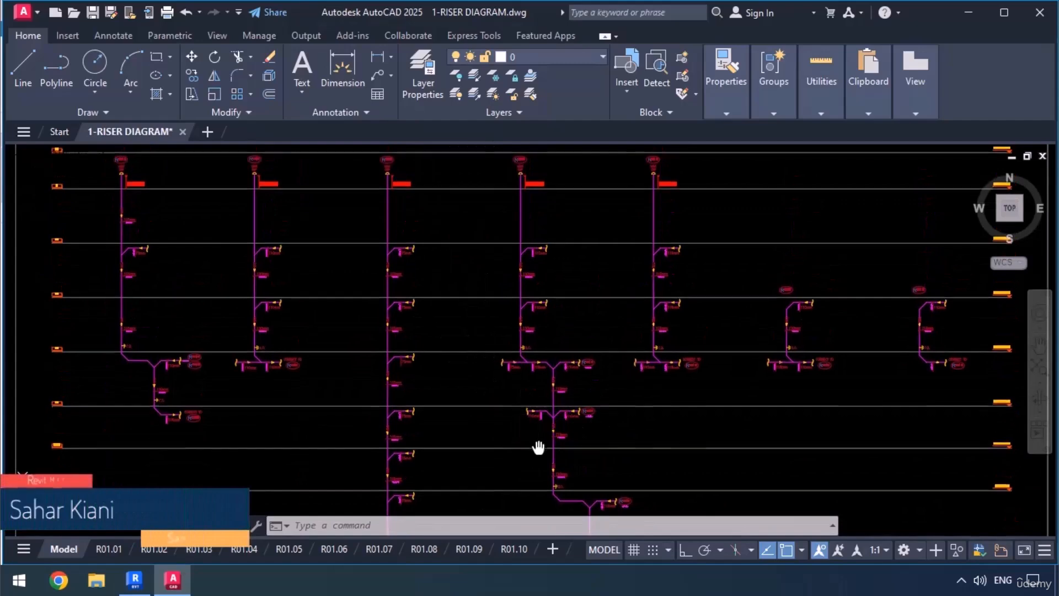
{"action": "scroll", "coordinate": [472, 300], "scroll_direction": "up", "scroll_amount": 6}
{"action": "scroll", "coordinate": [498, 272], "scroll_direction": "up", "scroll_amount": 2}
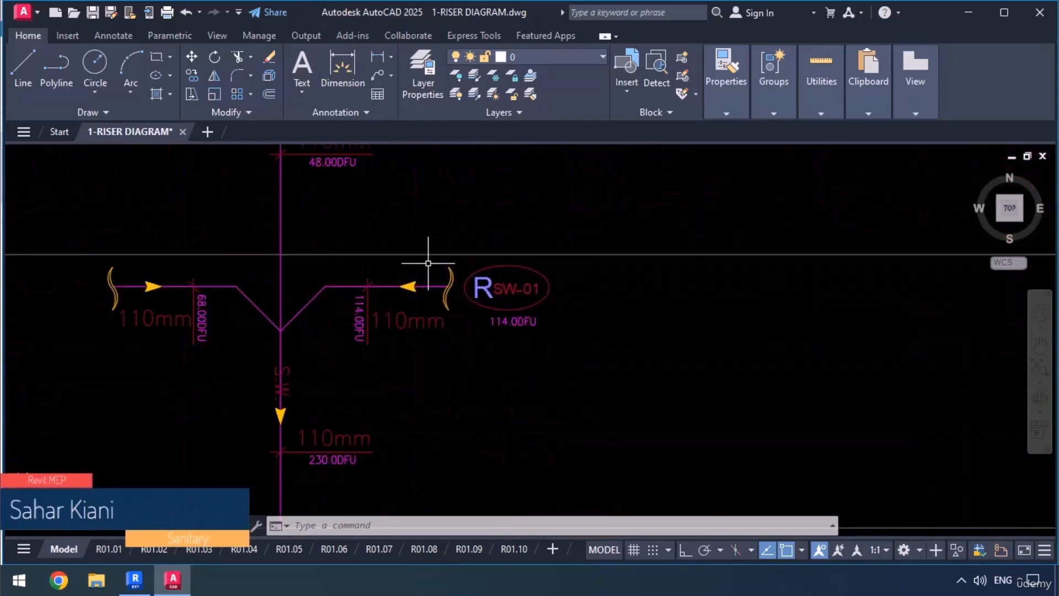
{"action": "scroll", "coordinate": [428, 253], "scroll_direction": "down", "scroll_amount": 4}
{"action": "middle_click_drag", "start_coordinate": [337, 437], "coordinate": [222, 258]}
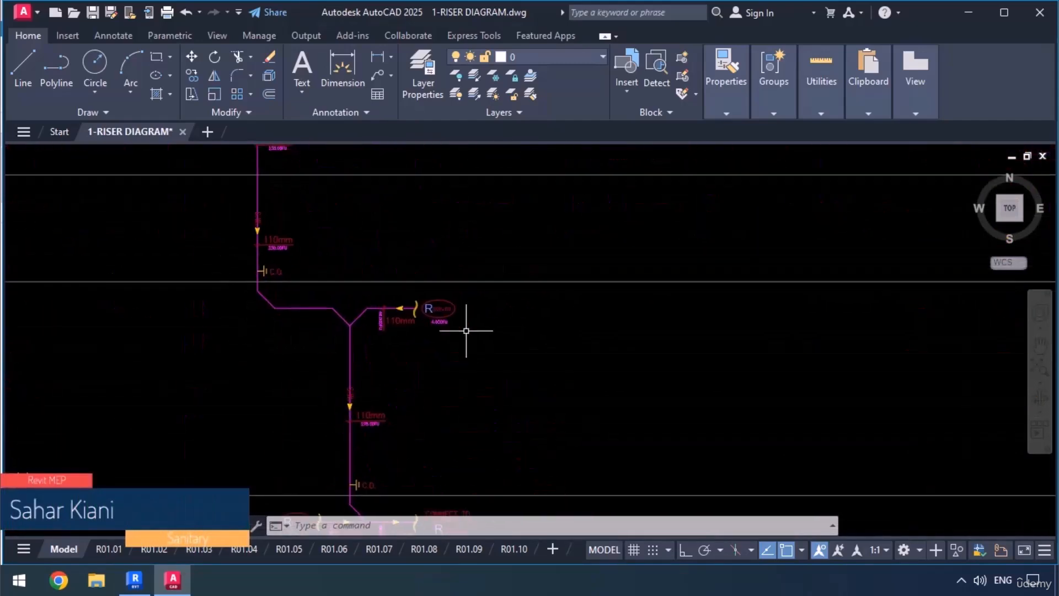
{"action": "scroll", "coordinate": [466, 330], "scroll_direction": "up", "scroll_amount": 3}
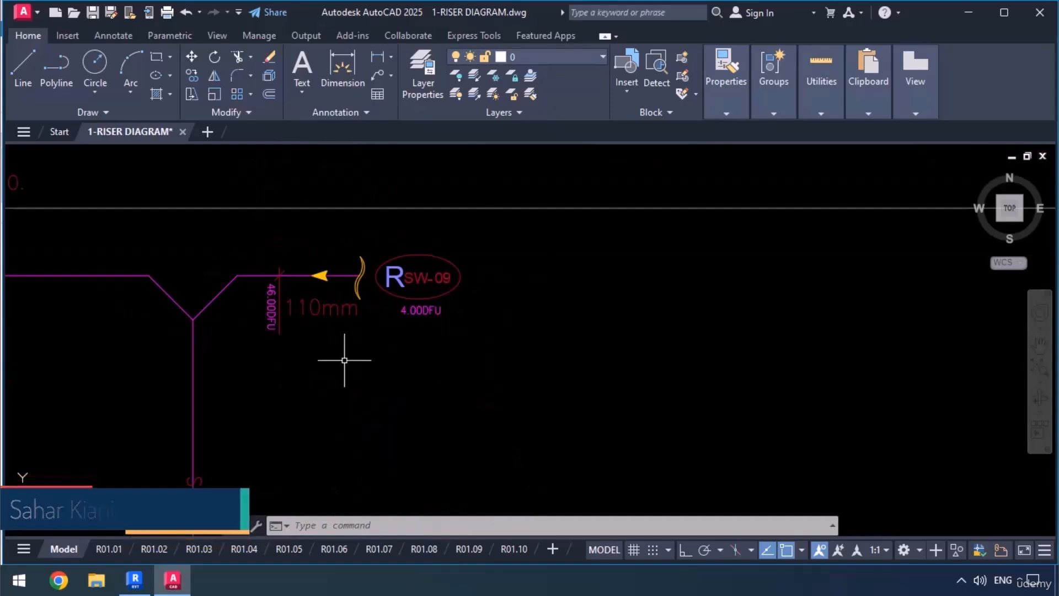
{"action": "scroll", "coordinate": [344, 361], "scroll_direction": "down", "scroll_amount": 6}
{"action": "scroll", "coordinate": [499, 355], "scroll_direction": "up", "scroll_amount": 5}
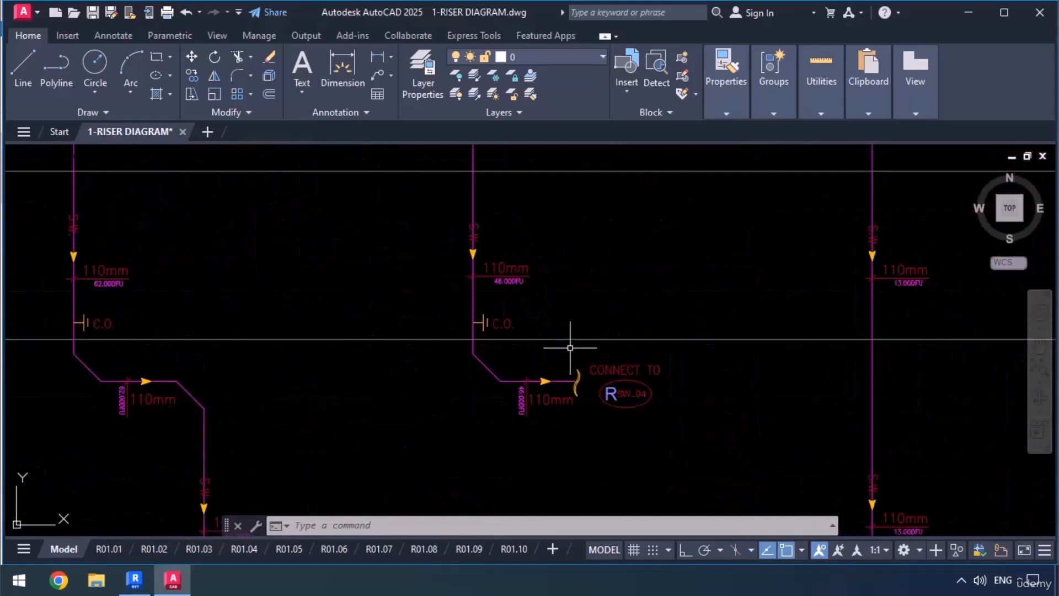
{"action": "scroll", "coordinate": [581, 425], "scroll_direction": "down", "scroll_amount": 6}
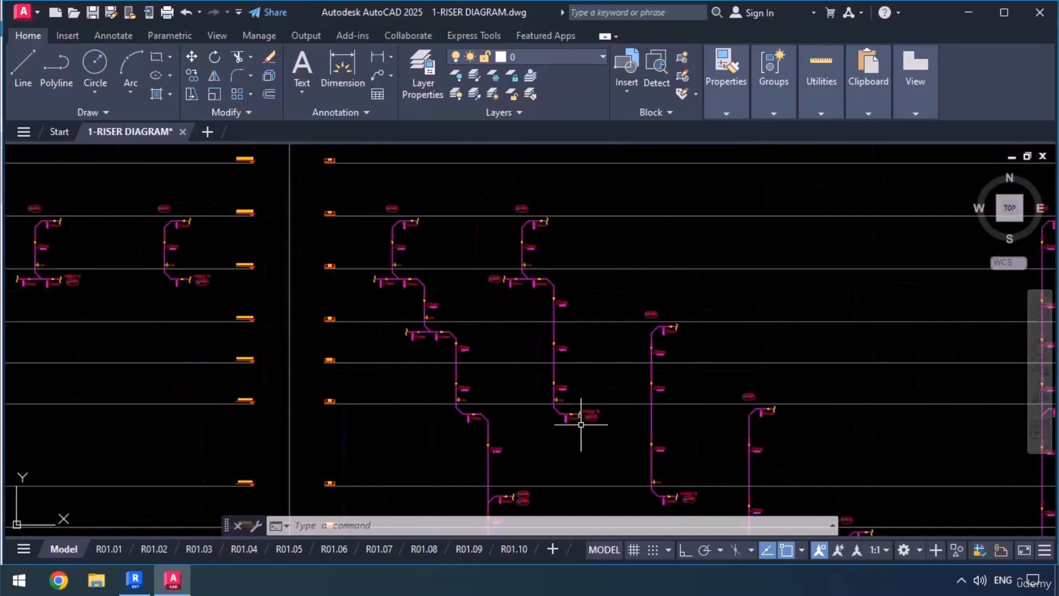